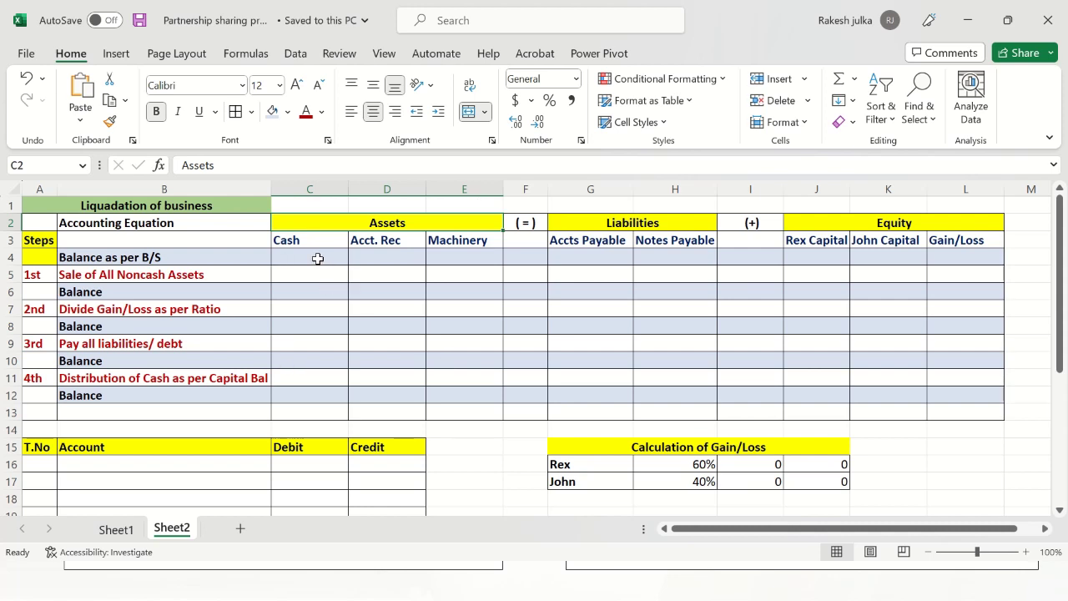
{"action": "left_click", "coordinate": [316, 258]}
{"action": "left_click", "coordinate": [385, 259]}
{"action": "left_click", "coordinate": [463, 257]}
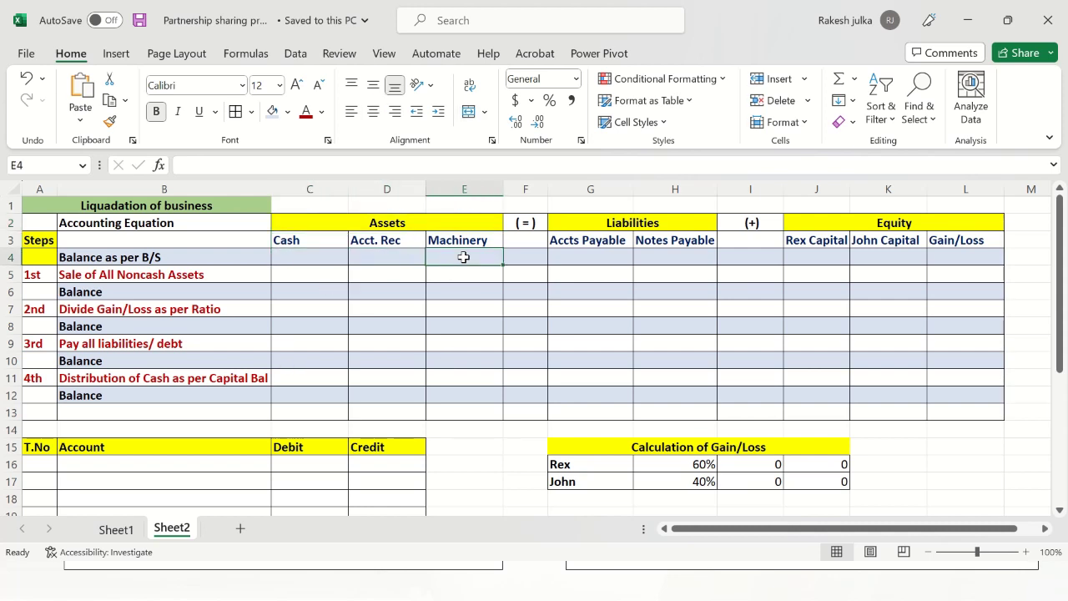
{"action": "left_click", "coordinate": [617, 272]}
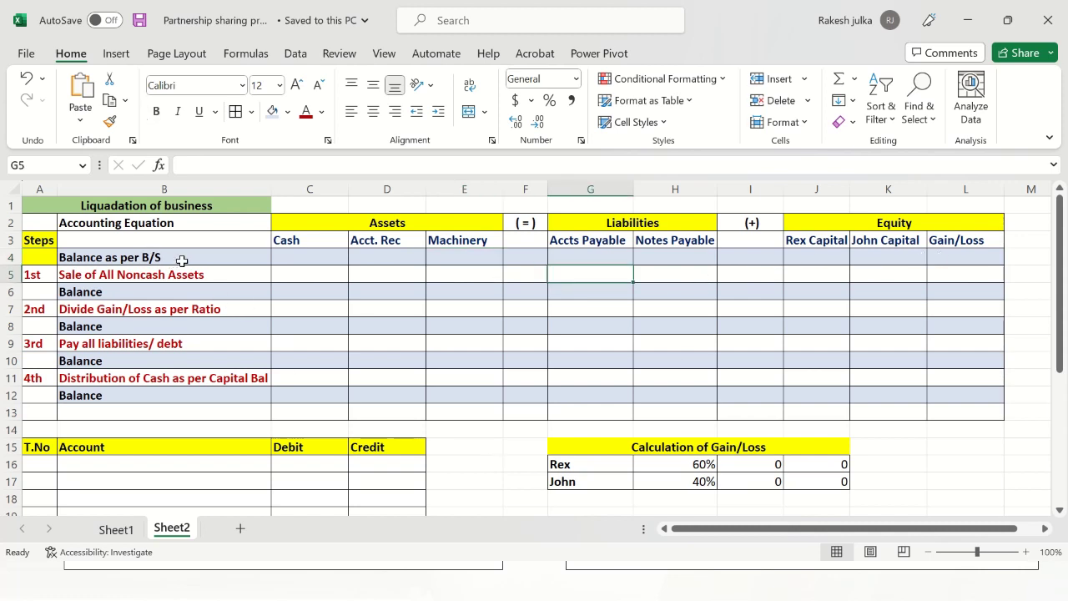
- Enter 60000 from the example slide as Cash in the Balance as per B/S row
{"action": "left_click", "coordinate": [325, 255]}
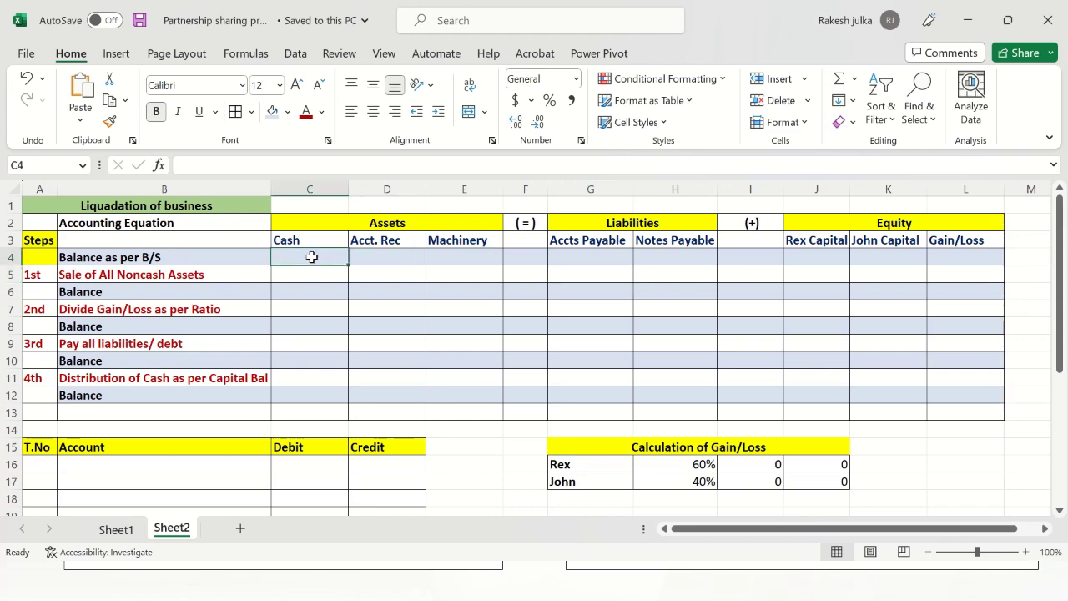
{"action": "key", "text": "alt+Tab"}
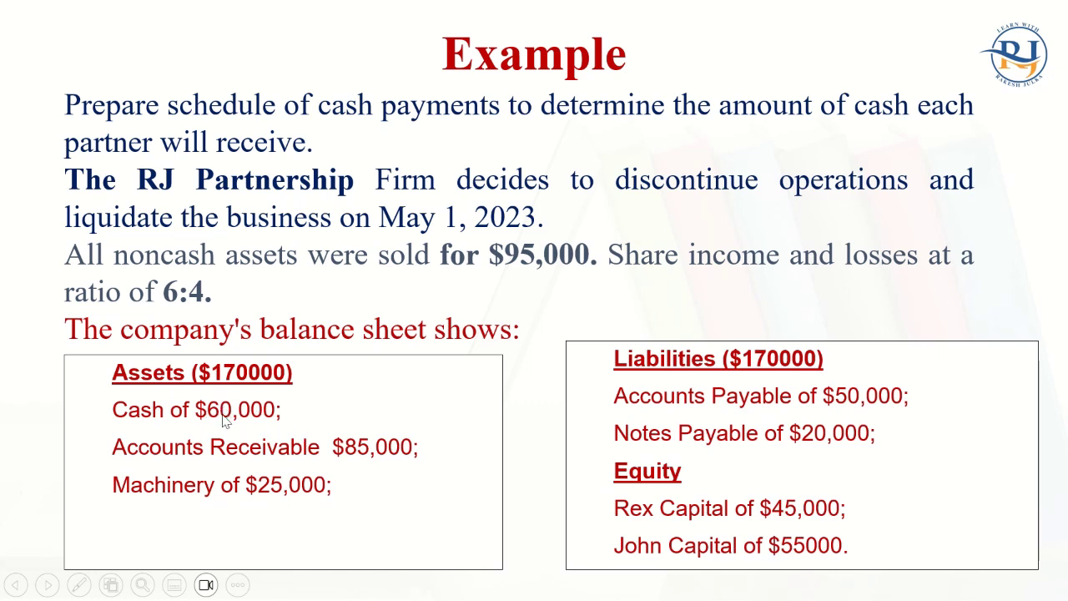
{"action": "key", "text": "alt+Tab"}
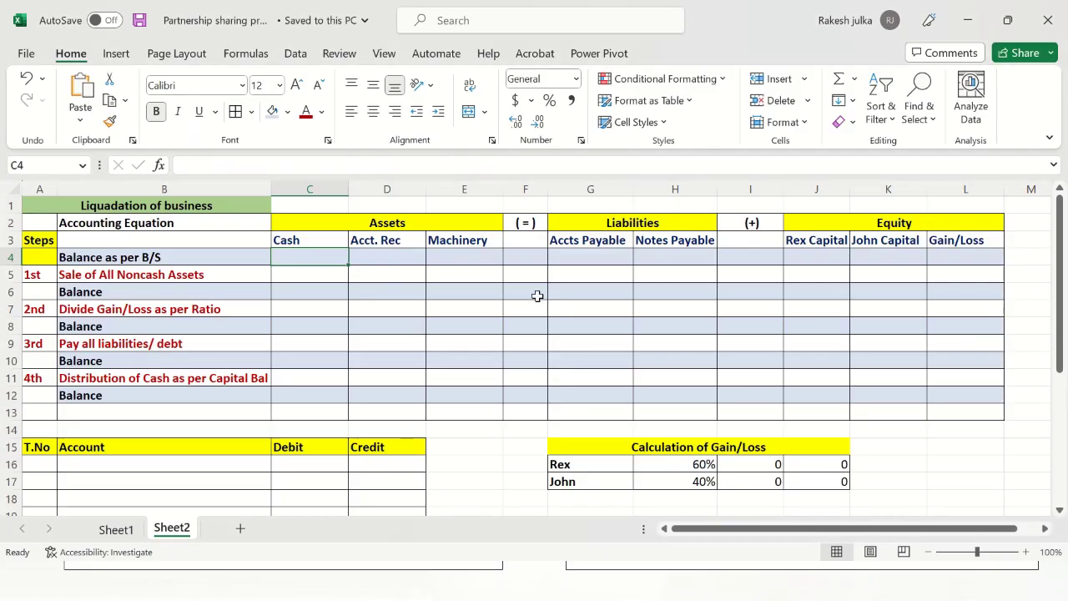
{"action": "type", "text": "60000"}
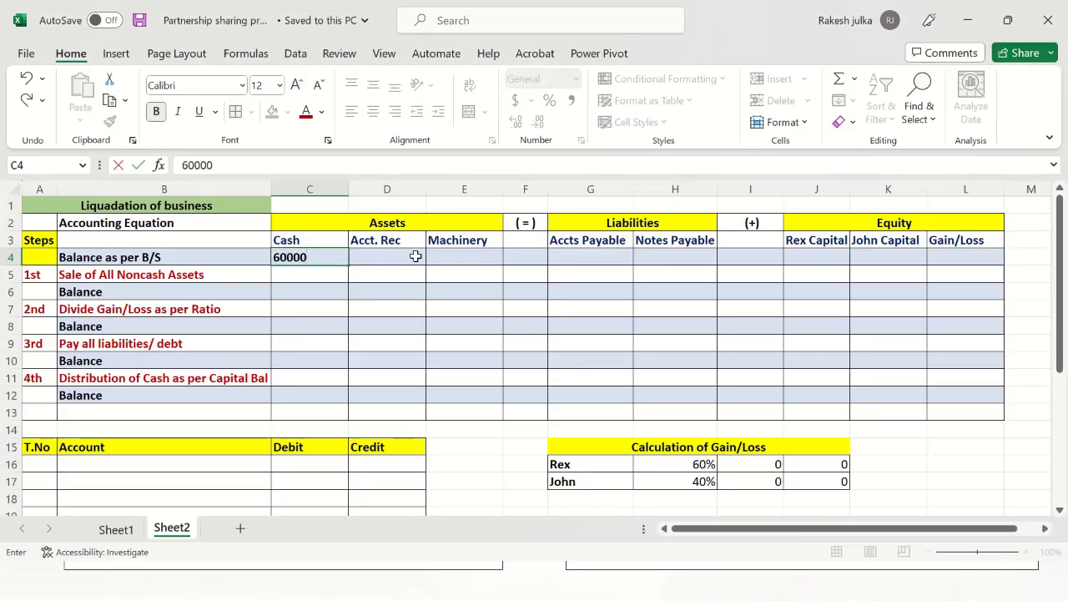
- Enter 85000 for Acct. Rec and 25000 for Machinery in the Balance as per B/S row, using the example slide's figures
{"action": "left_click", "coordinate": [415, 257]}
{"action": "key", "text": "alt+Tab"}
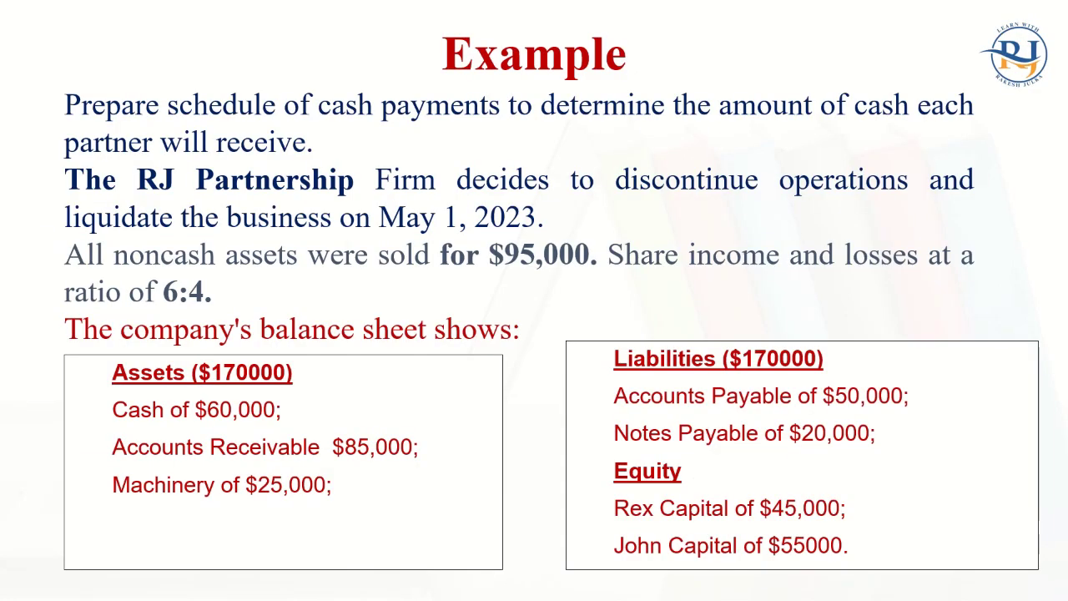
{"action": "key", "text": "alt+Tab"}
{"action": "type", "text": "8"}
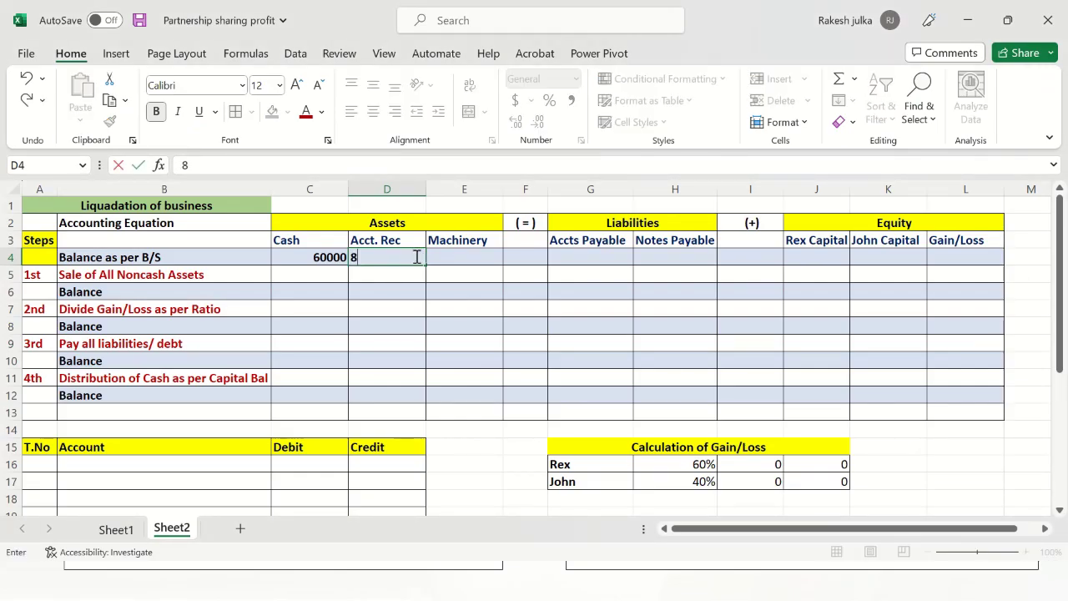
{"action": "type", "text": "5000"}
{"action": "key", "text": "Tab"}
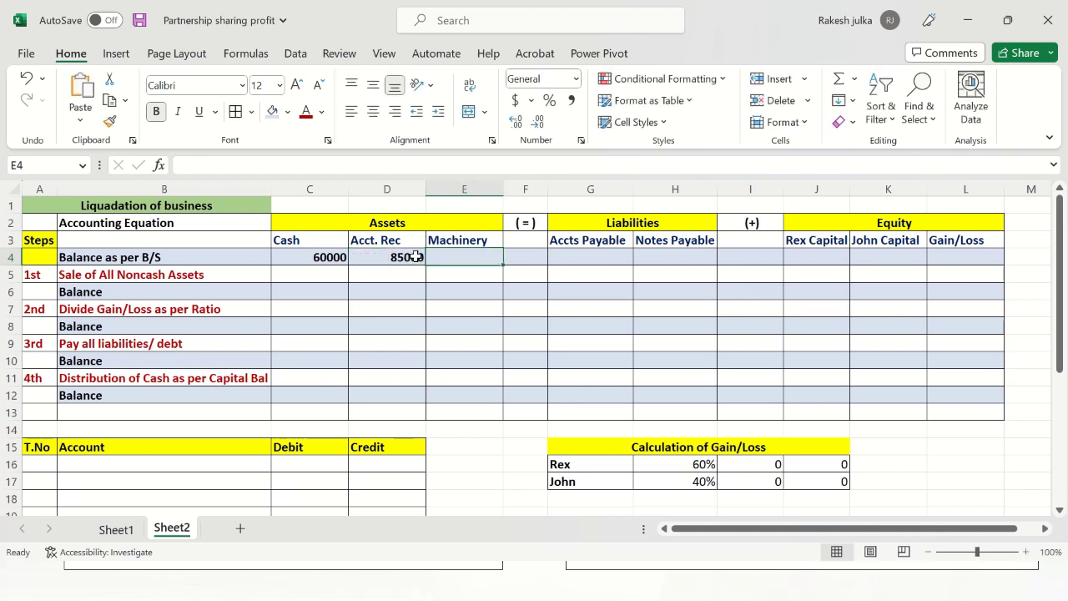
{"action": "type", "text": "25000"}
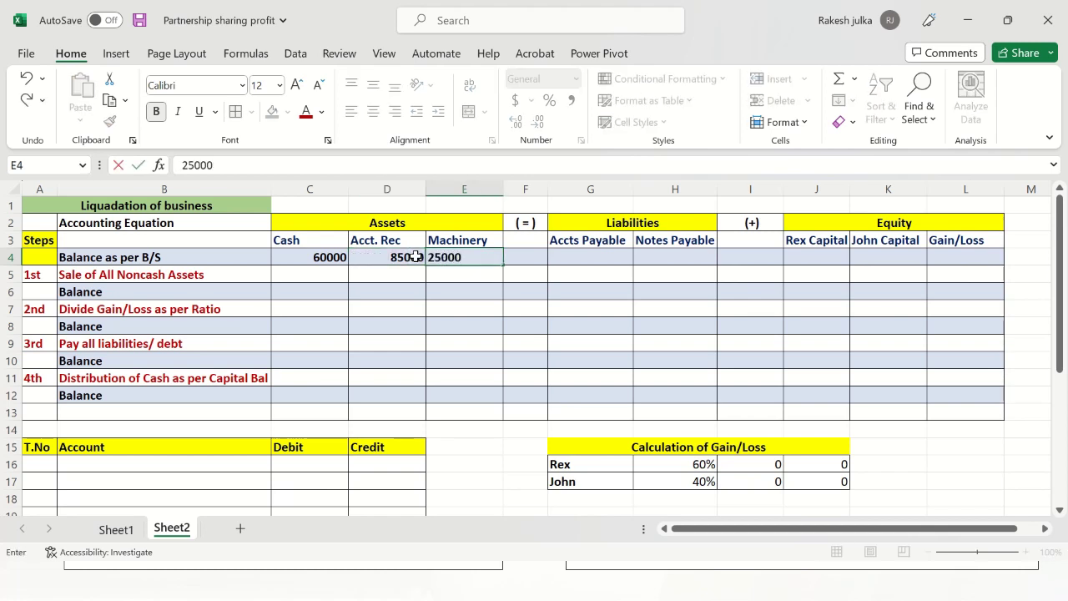
{"action": "key", "text": "Tab"}
{"action": "key", "text": "Tab"}
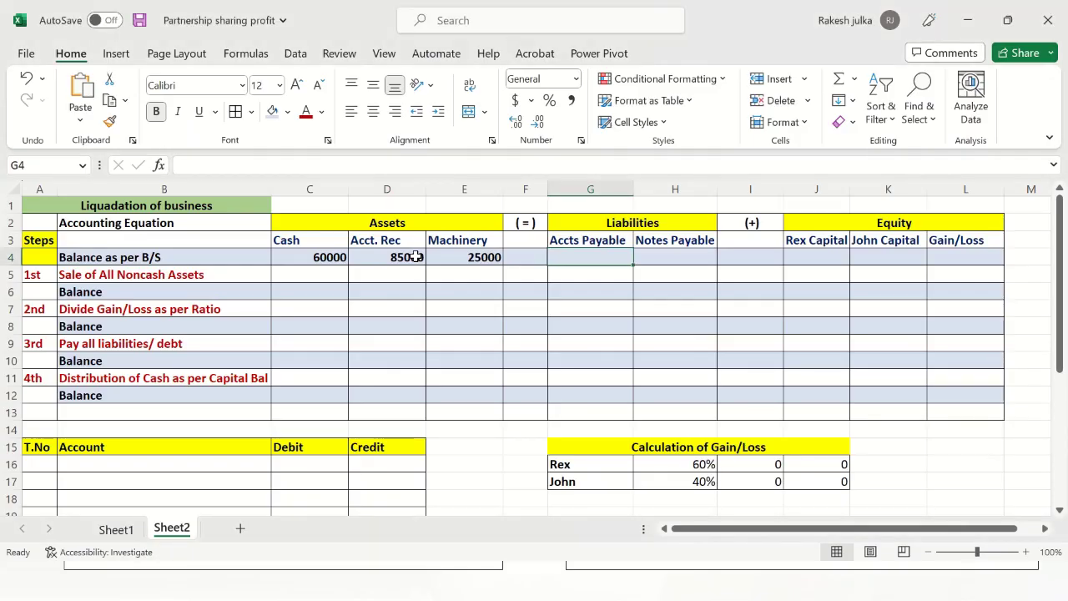
- Enter 50000 for Accts Payable and 20000 for Notes Payable in the Balance as per B/S row
{"action": "type", "text": "50000"}
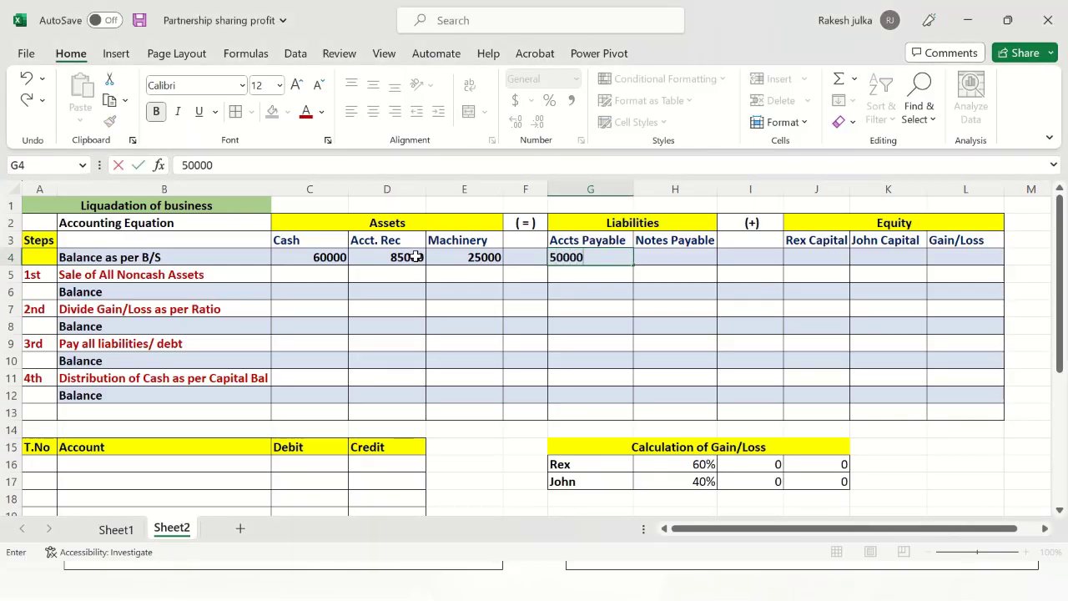
{"action": "key", "text": "Tab"}
{"action": "type", "text": "20000"}
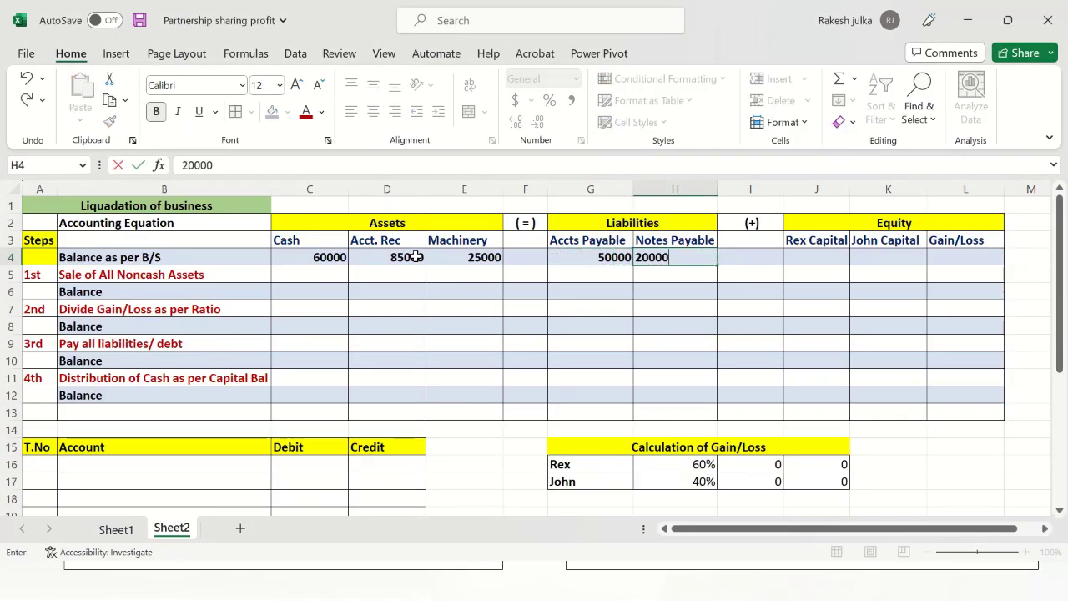
{"action": "key", "text": "Tab"}
{"action": "key", "text": "Tab"}
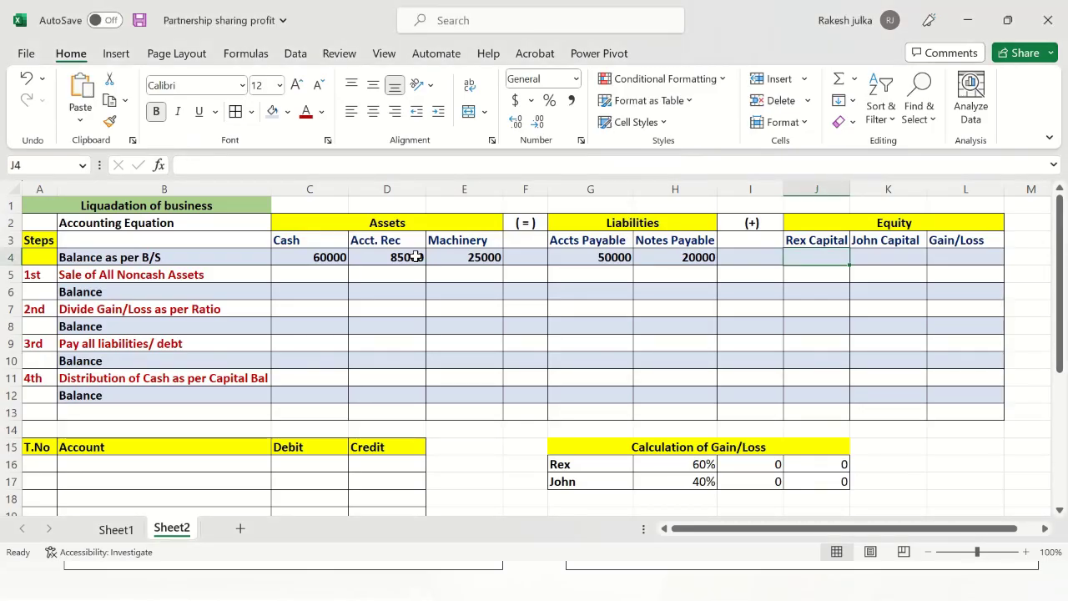
- Enter 45000 and 55000 in the two partner capital columns of the Balance as per B/S row
{"action": "type", "text": "45000"}
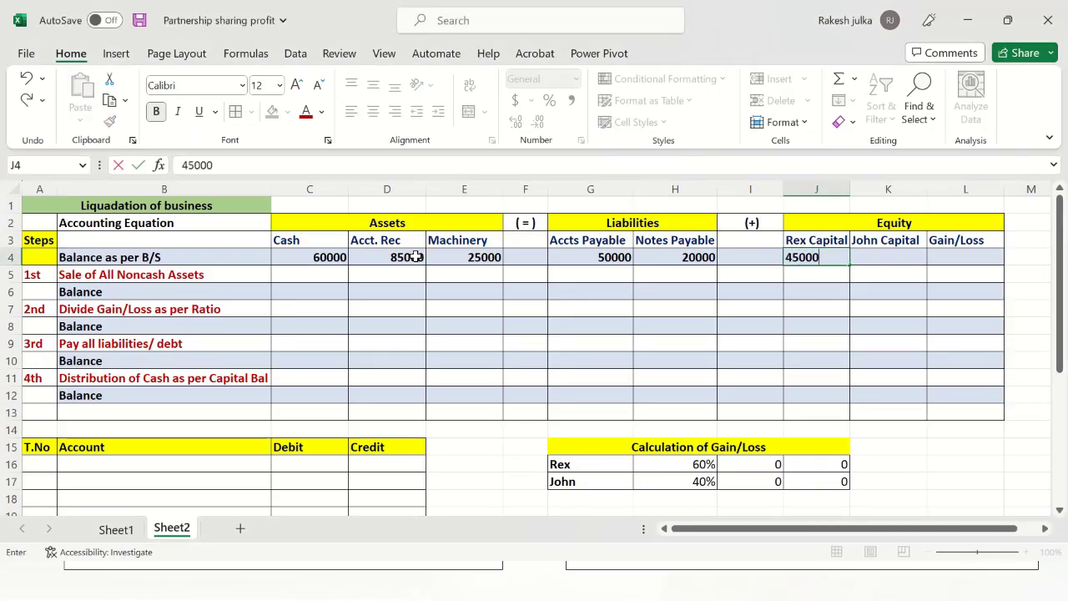
{"action": "key", "text": "Tab"}
{"action": "type", "text": "5"}
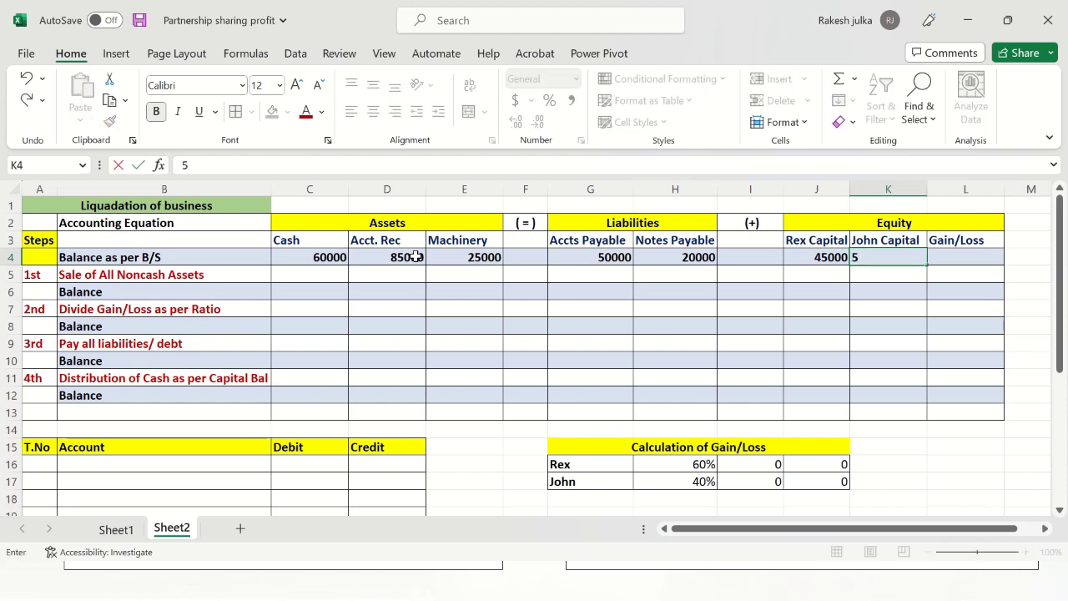
{"action": "type", "text": "5000"}
{"action": "key", "text": "Return"}
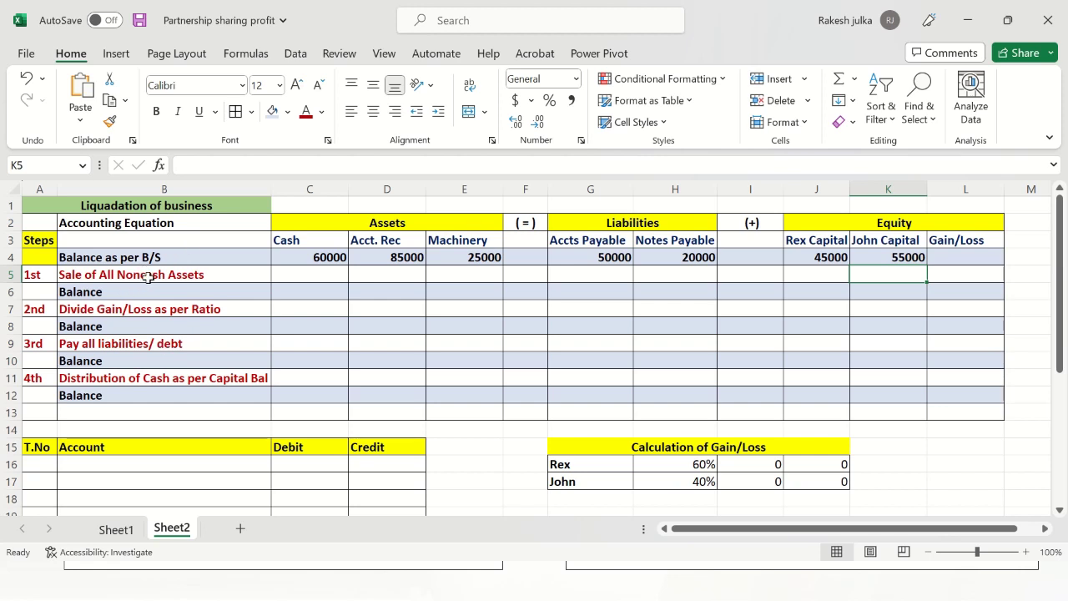
- Enter 95000 as Cash in the Sale of All Noncash Assets row
{"action": "left_click", "coordinate": [300, 282]}
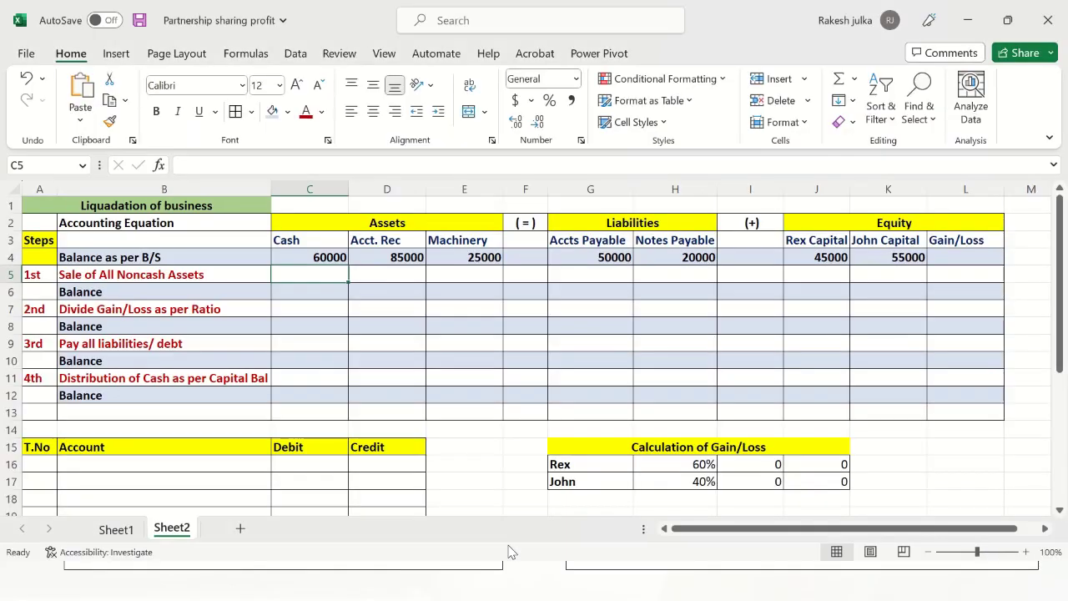
{"action": "type", "text": "96"}
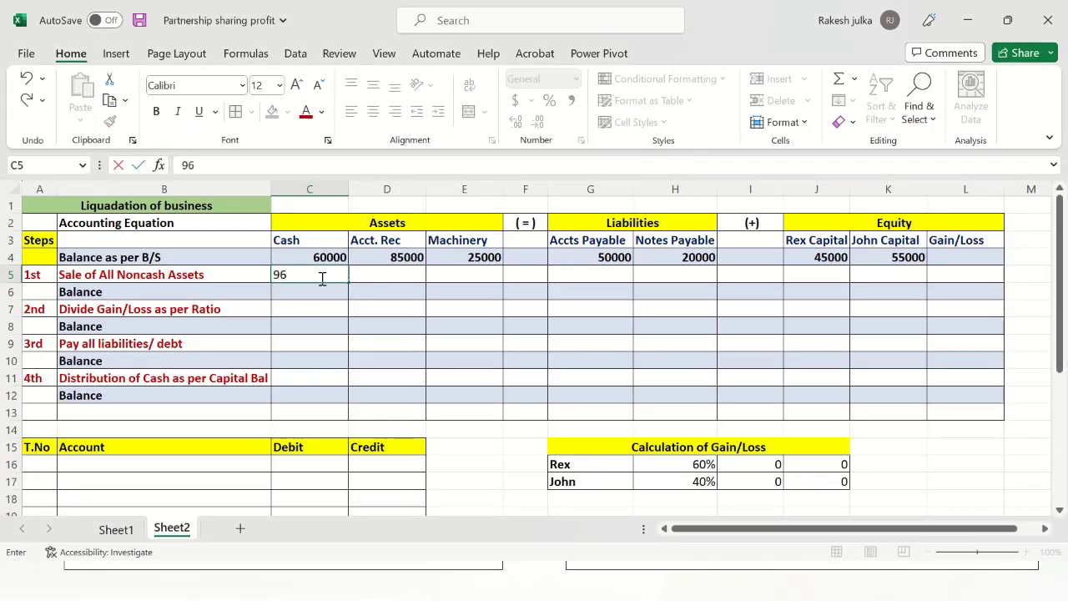
{"action": "type", "text": "5000"}
{"action": "key", "text": "Return"}
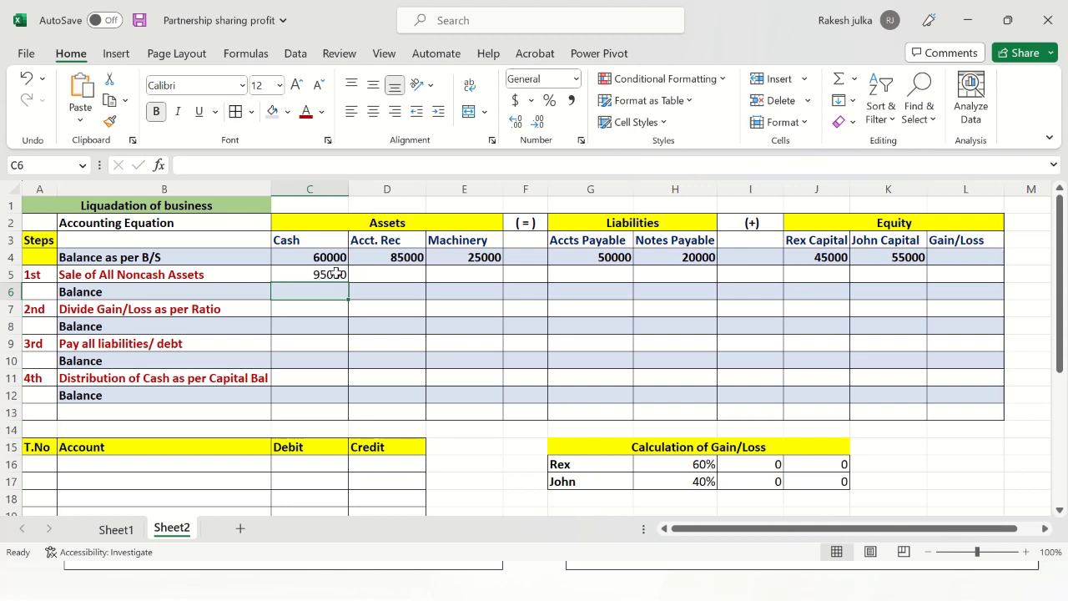
- Sum C4:C5 in the Cash cell of the first Balance row and fill the formula across to L6
{"action": "left_click_drag", "start_coordinate": [329, 256], "coordinate": [332, 289]}
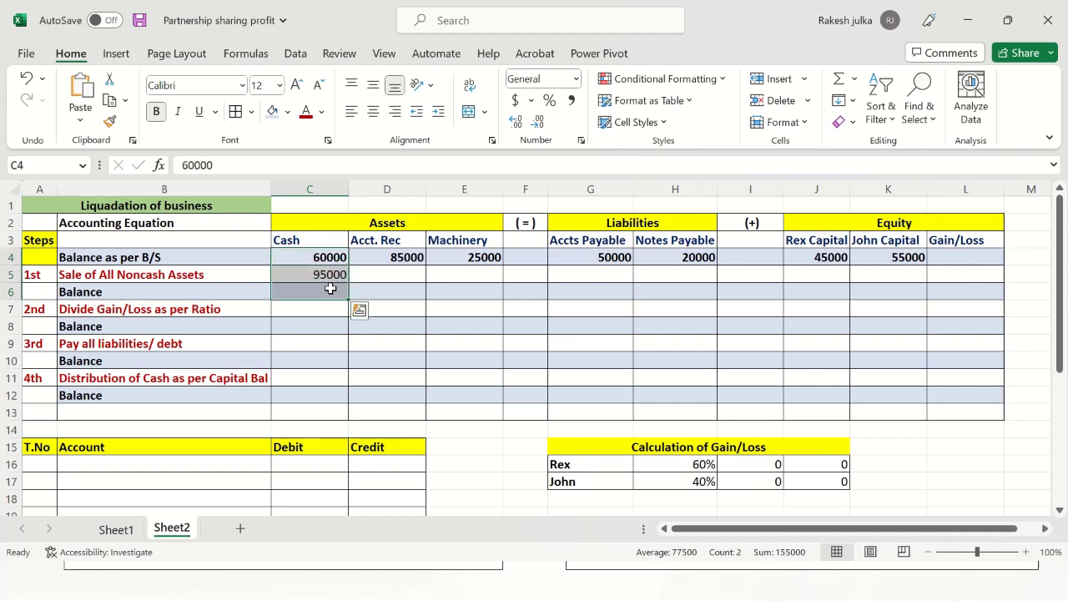
{"action": "left_click", "coordinate": [839, 78]}
{"action": "left_click", "coordinate": [308, 338]}
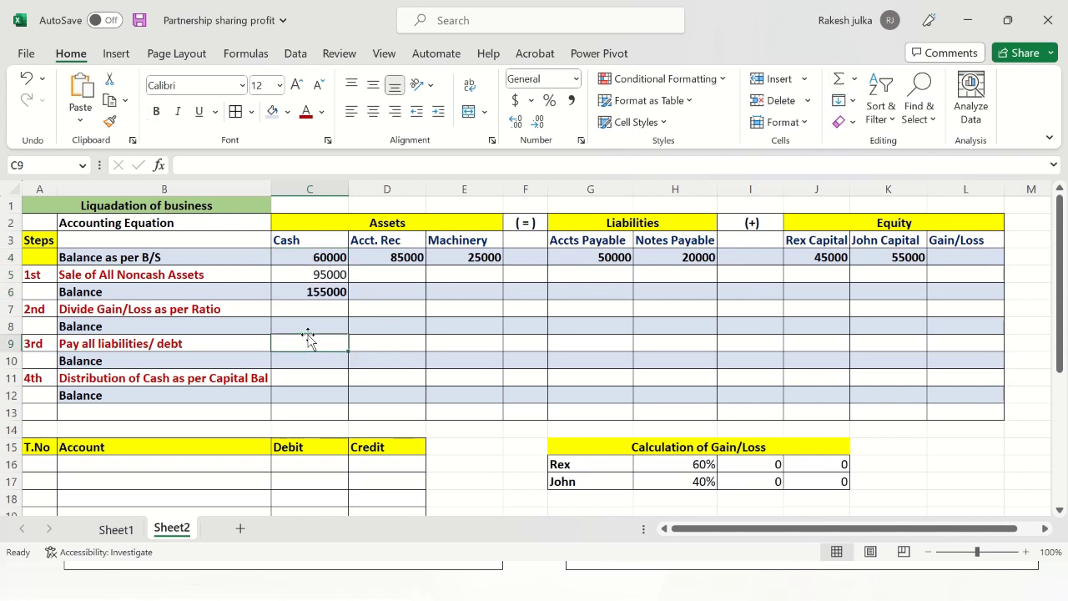
{"action": "left_click", "coordinate": [316, 292]}
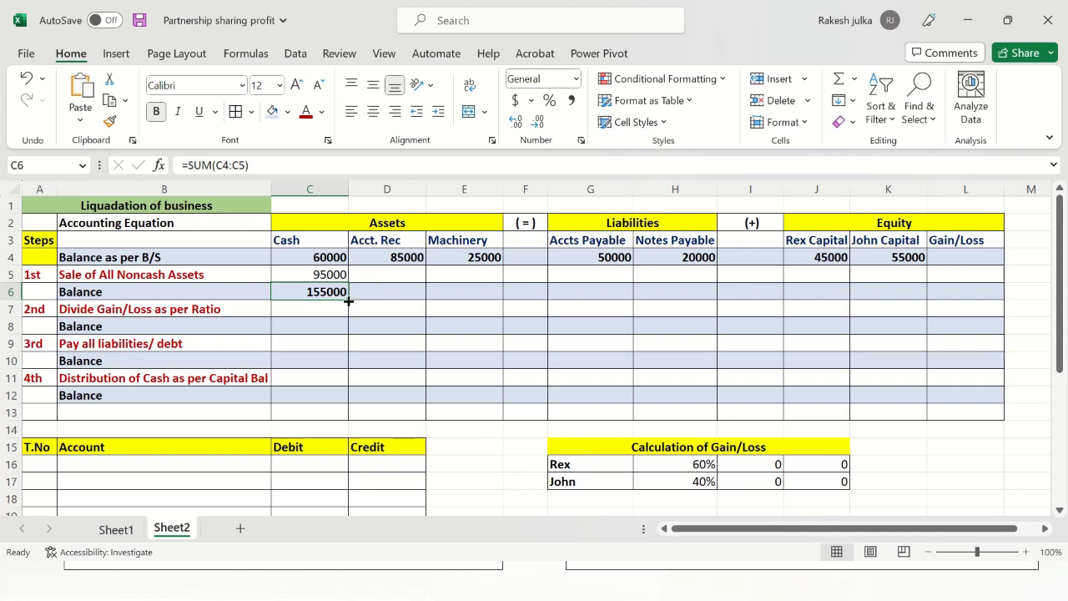
{"action": "left_click_drag", "start_coordinate": [349, 301], "coordinate": [967, 290]}
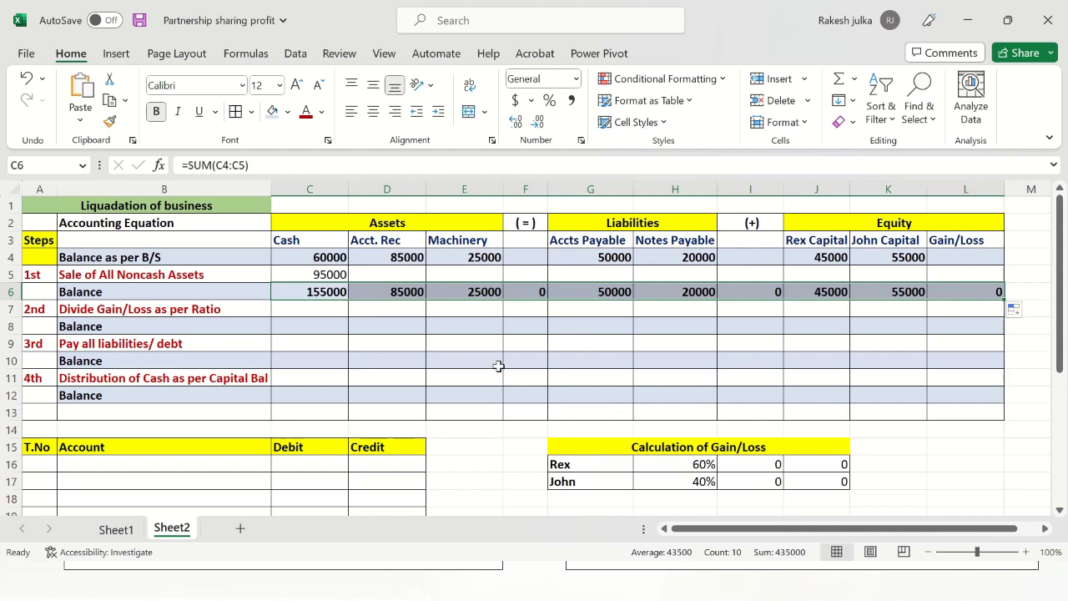
- Examine the Divide Gain/Loss as per Ratio row and the partners' sharing percentages in the Calculation of Gain/Loss table
{"action": "left_click", "coordinate": [306, 310]}
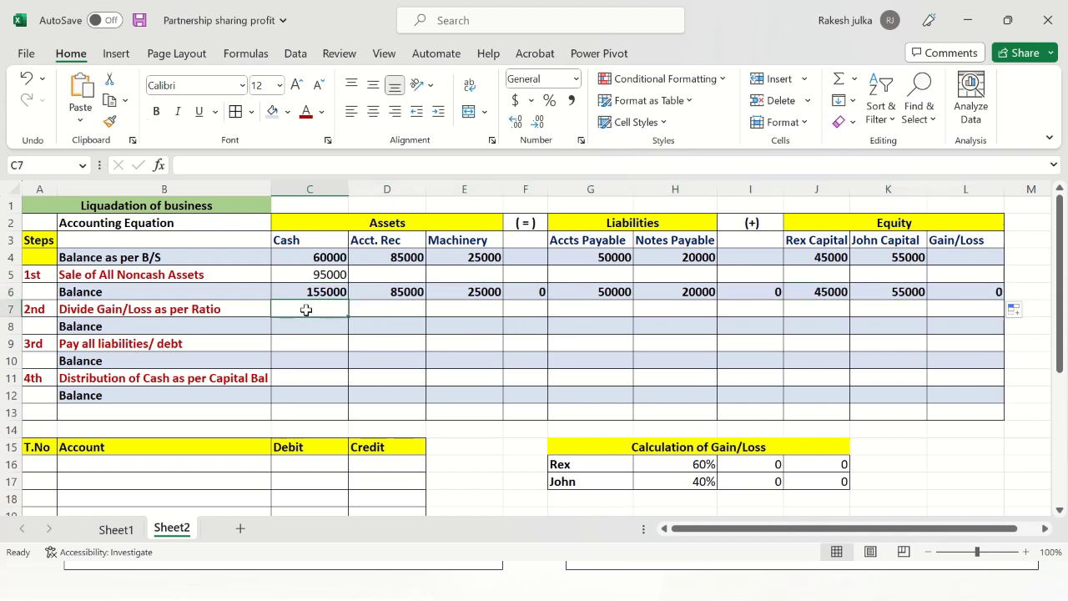
{"action": "left_click", "coordinate": [111, 309]}
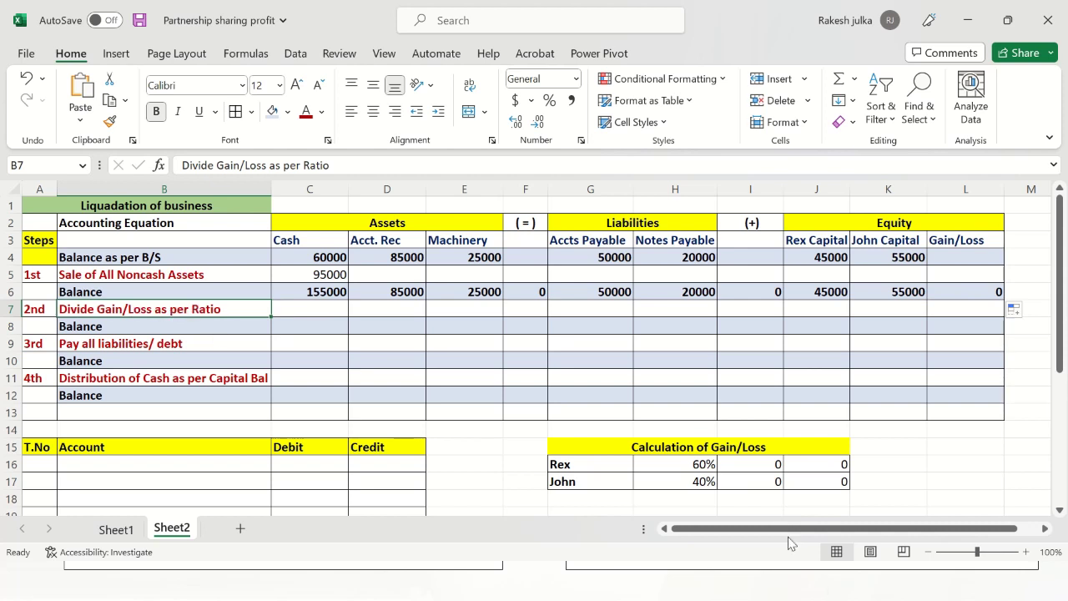
{"action": "left_click", "coordinate": [582, 467]}
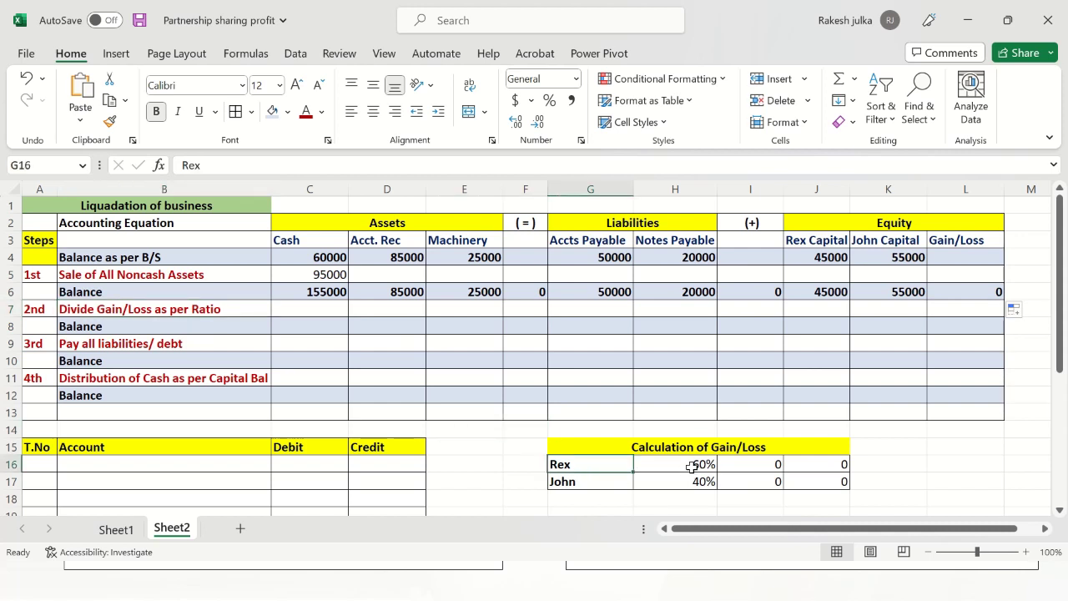
{"action": "left_click", "coordinate": [691, 468]}
{"action": "left_click", "coordinate": [595, 484]}
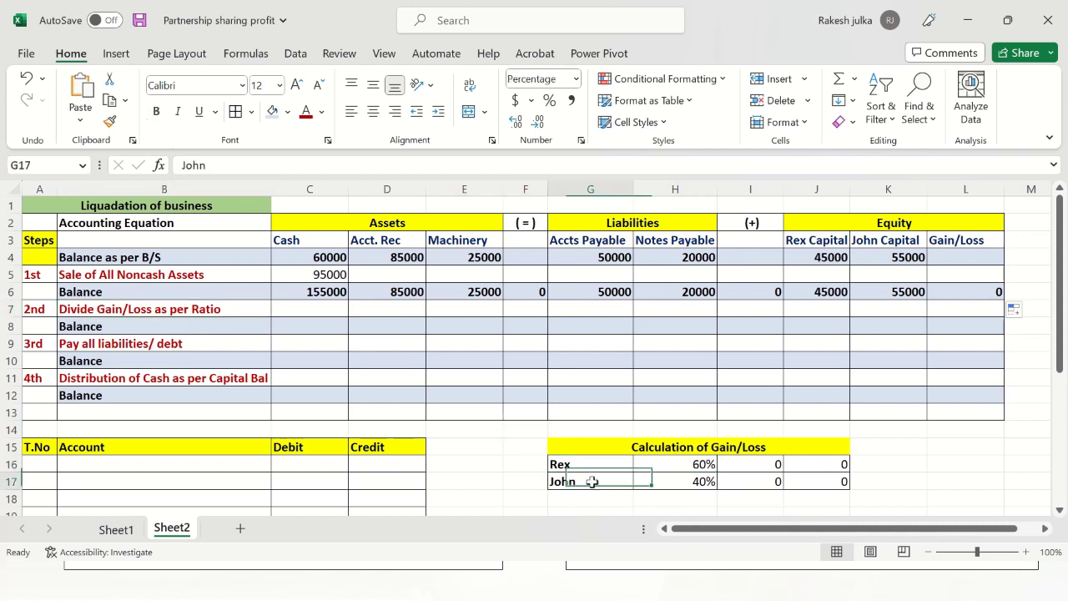
{"action": "left_click", "coordinate": [693, 480]}
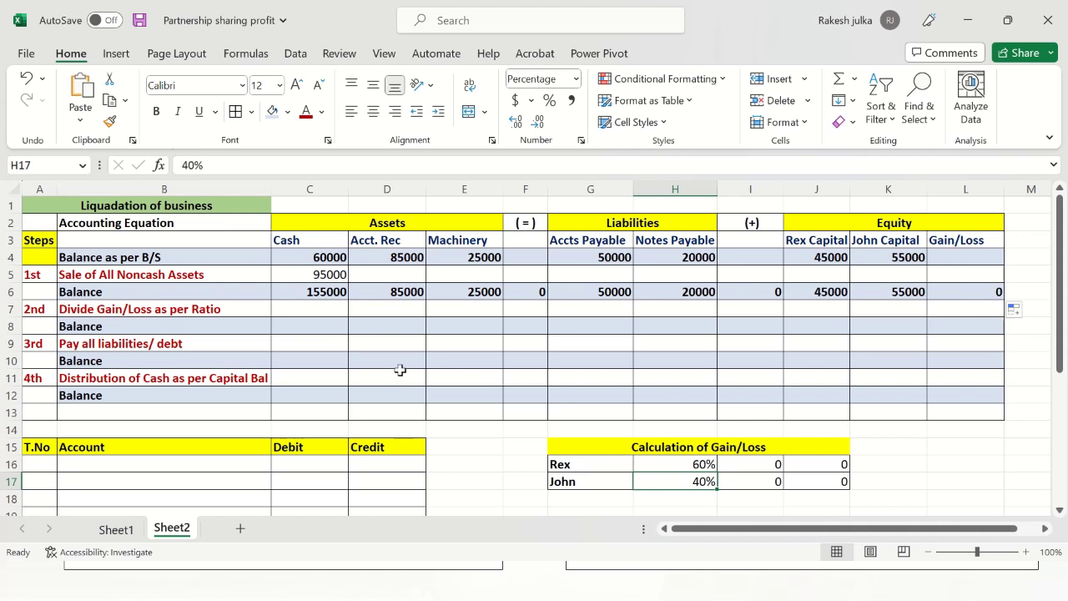
- Check the noncash asset sale details in the example slide, and enter -85000 as Acct. Rec in the Sale of All Noncash Assets row
{"action": "left_click", "coordinate": [324, 276]}
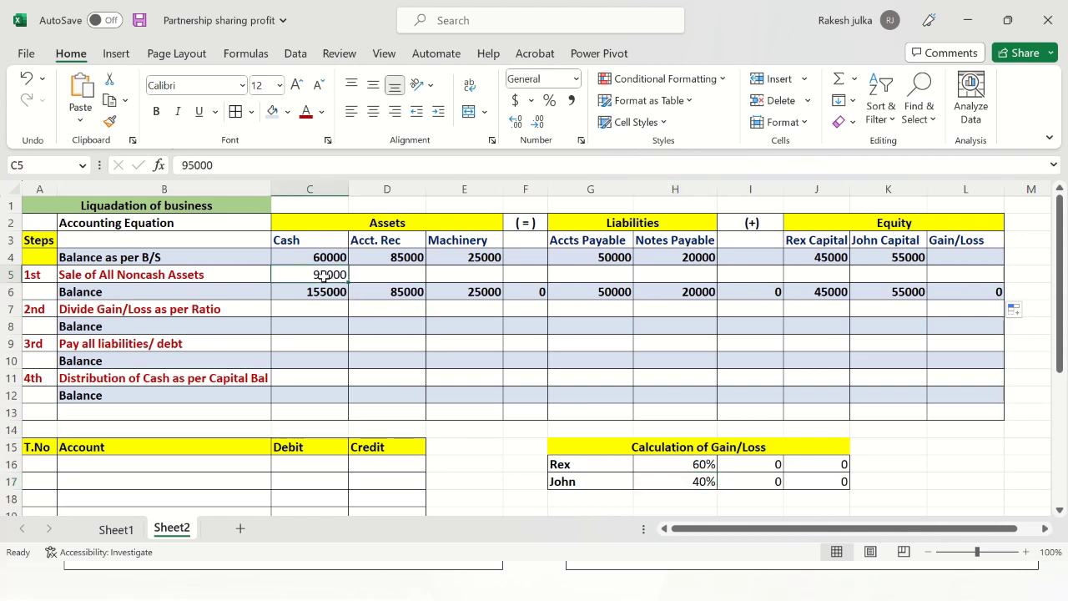
{"action": "key", "text": "alt+Tab"}
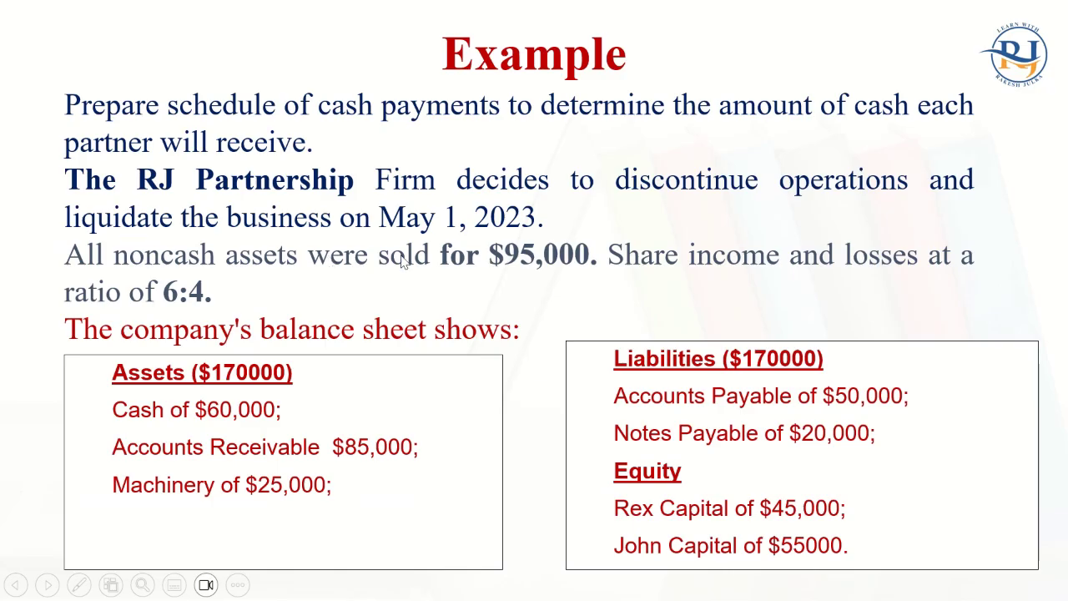
{"action": "key", "text": "alt+Tab"}
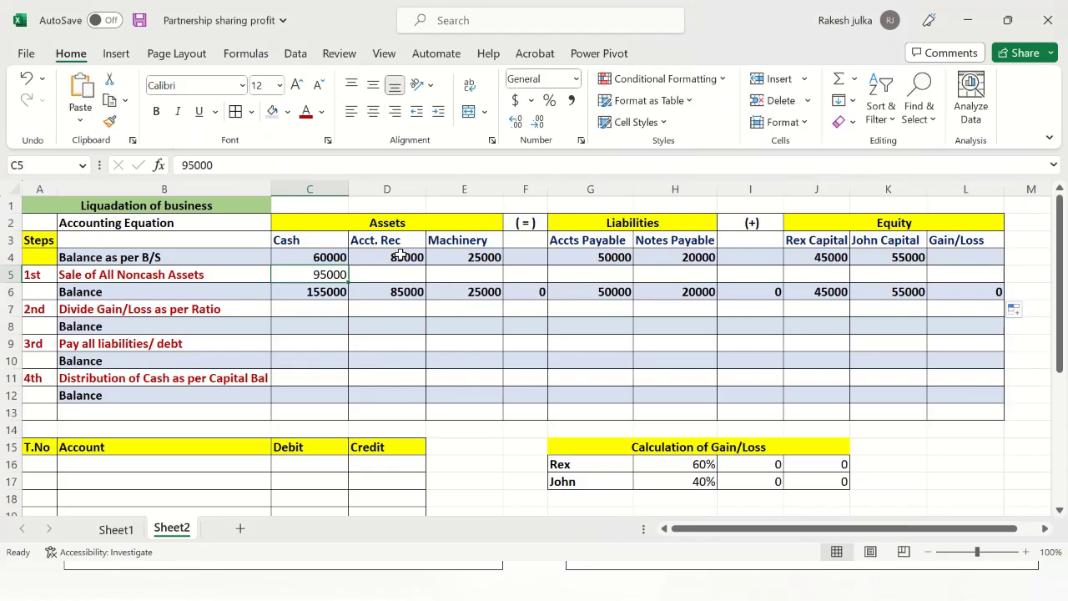
{"action": "left_click", "coordinate": [464, 242]}
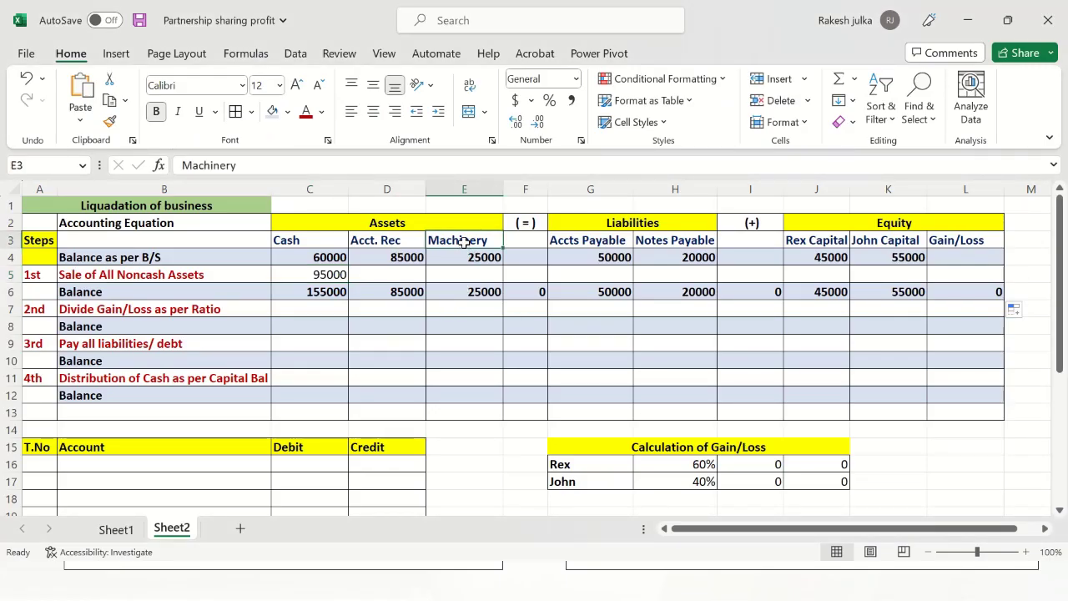
{"action": "left_click", "coordinate": [380, 241]}
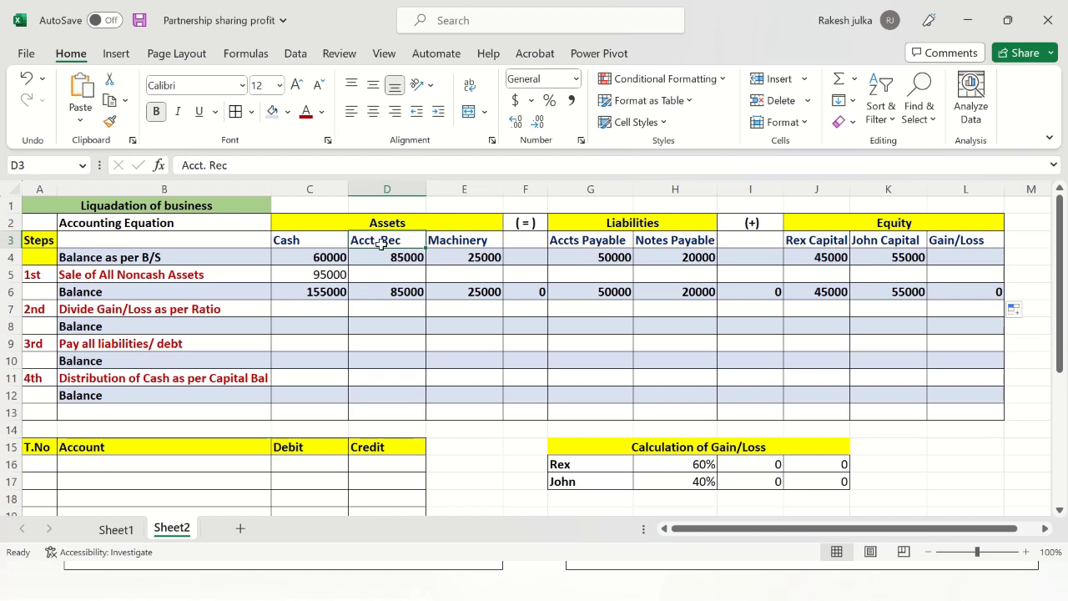
{"action": "left_click", "coordinate": [390, 277]}
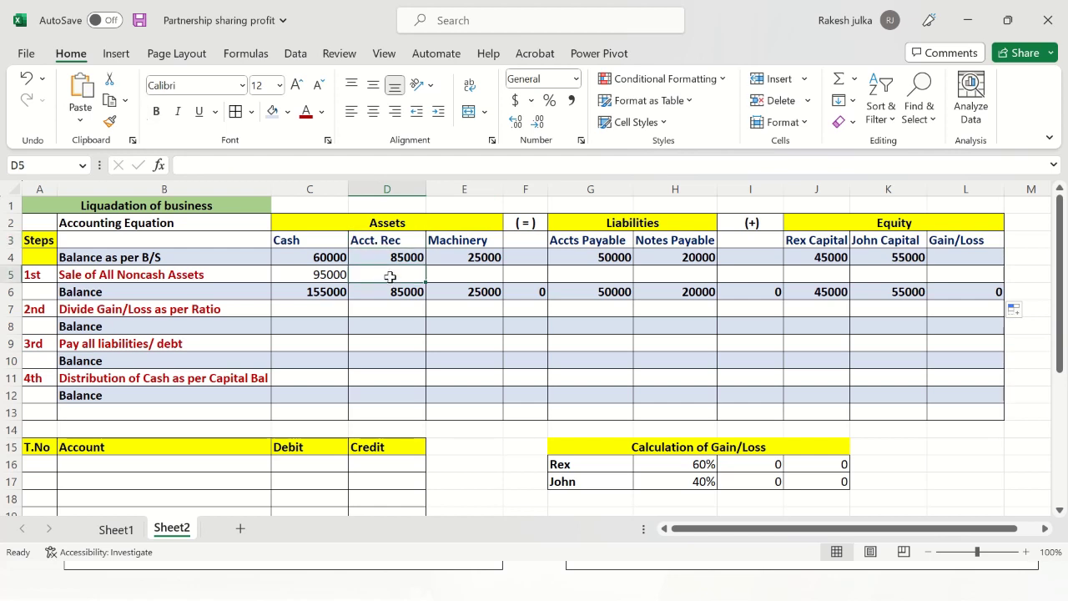
{"action": "type", "text": "-85"}
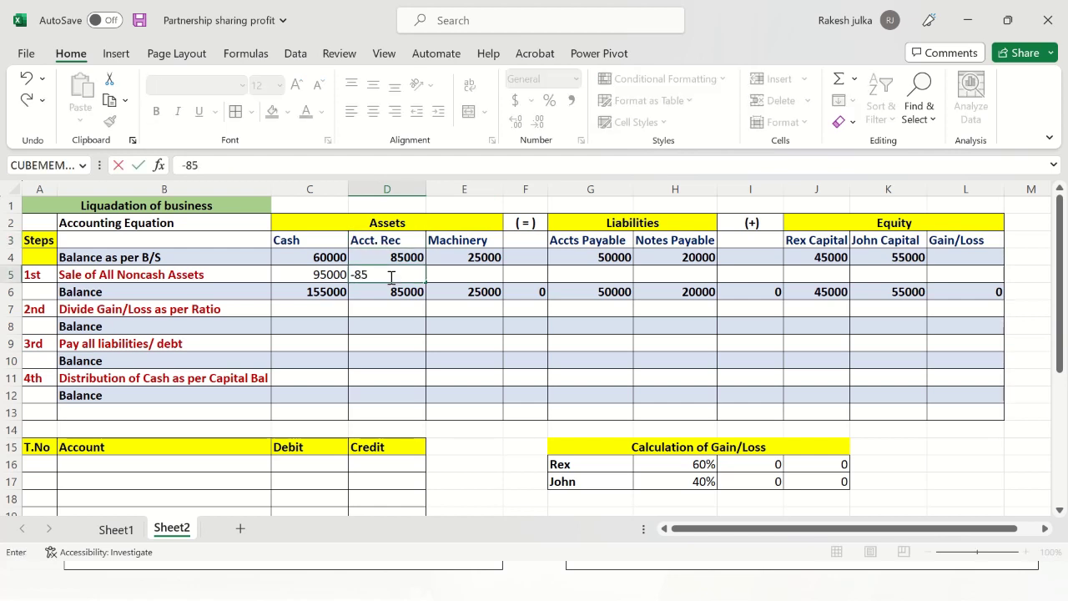
{"action": "type", "text": "000"}
{"action": "key", "text": "Return"}
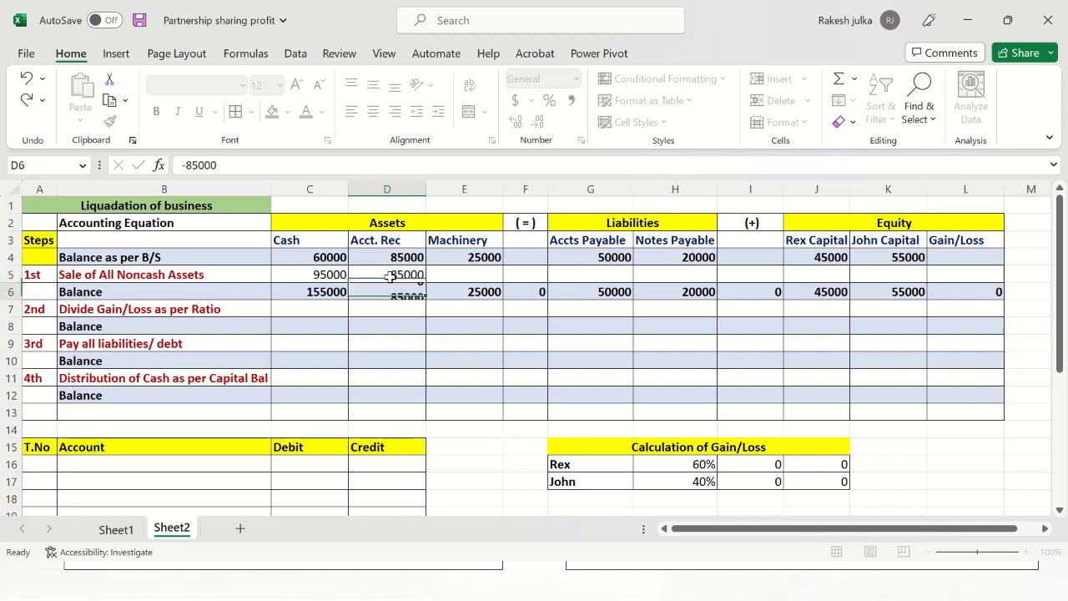
- Enter -25000 as Machinery in the Sale of All Noncash Assets row
{"action": "left_click", "coordinate": [466, 275]}
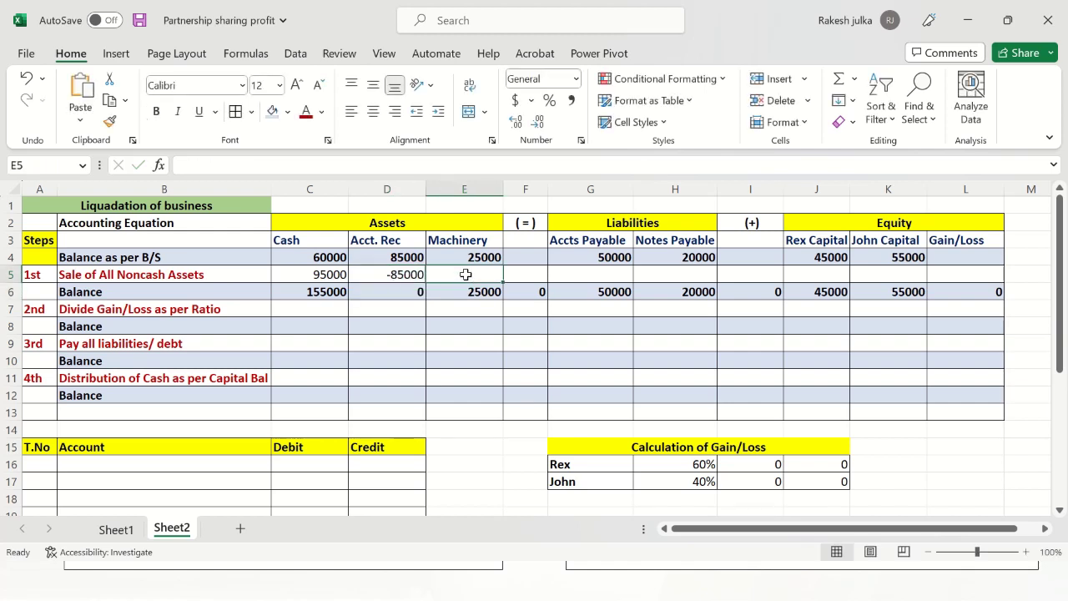
{"action": "type", "text": "-250"}
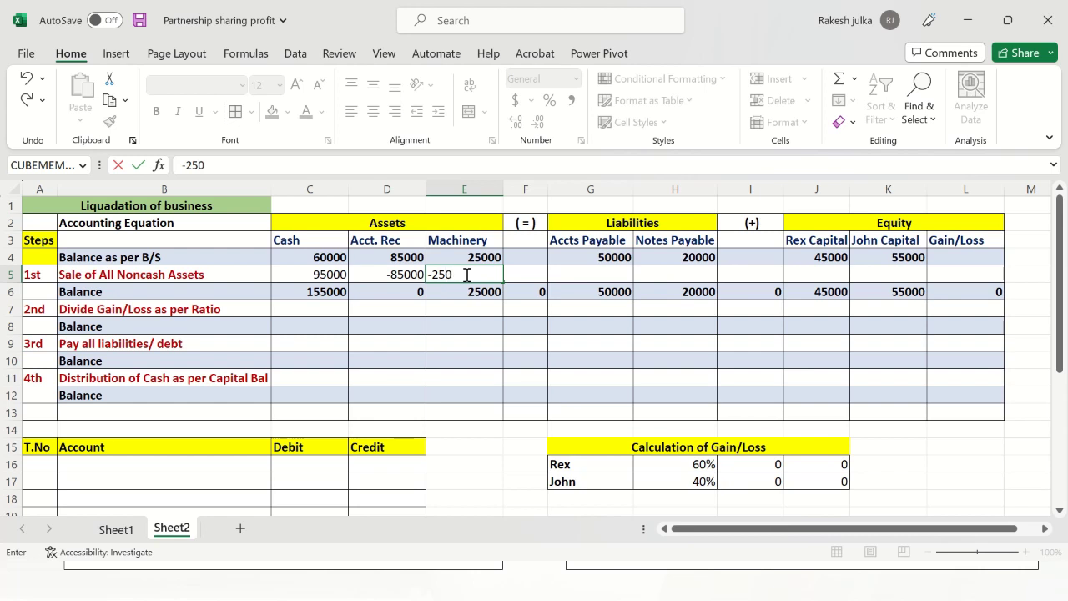
{"action": "type", "text": "00"}
{"action": "key", "text": "Return"}
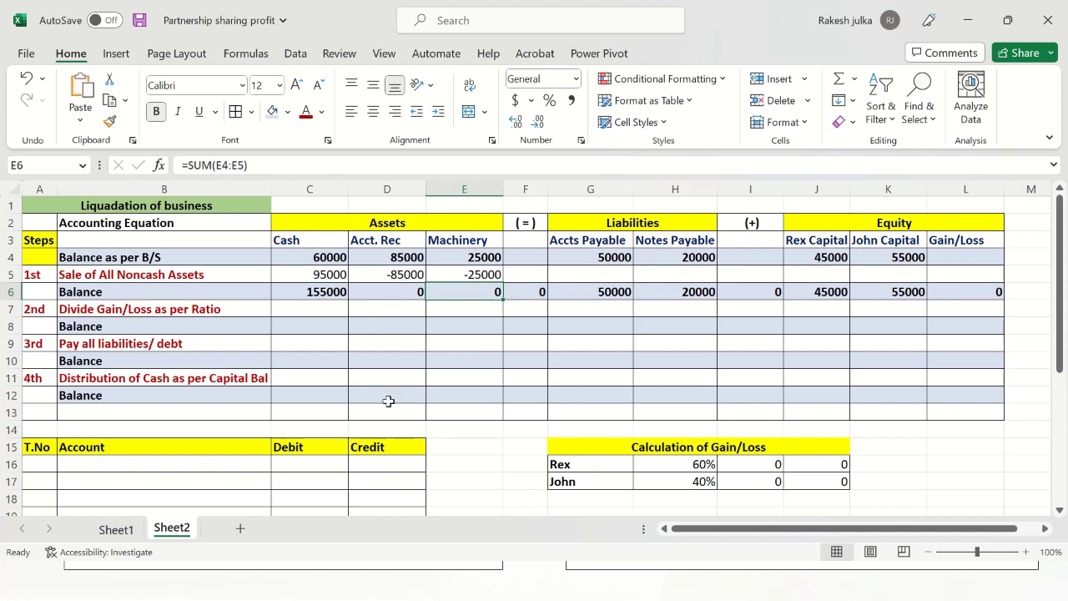
- Review the sale row amounts and enter 110000 in E15 and 95000 in E16 as figures for the loss calculation
{"action": "left_click", "coordinate": [326, 276]}
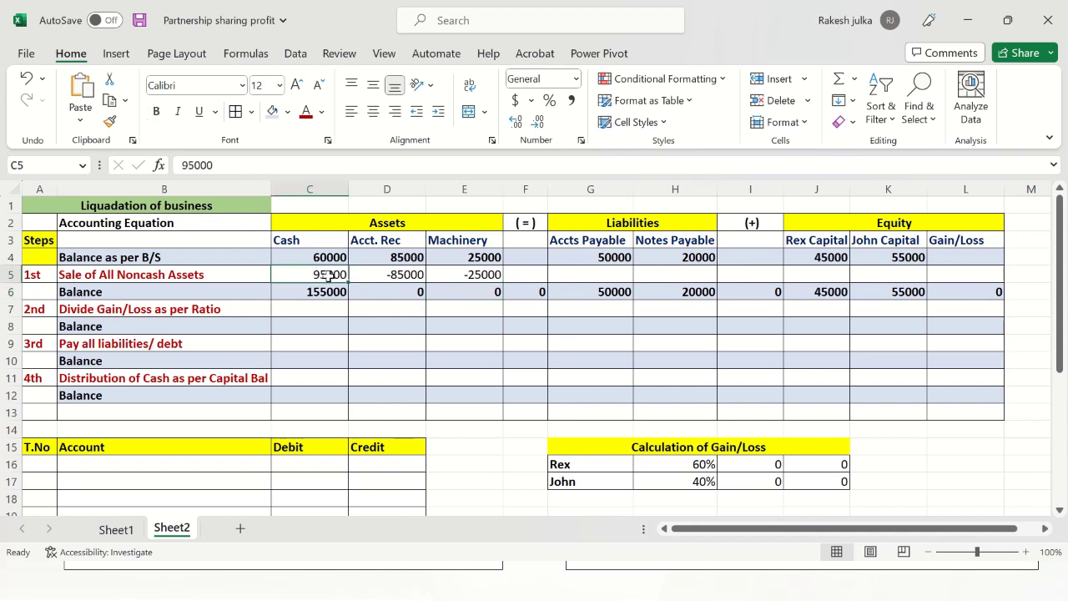
{"action": "left_click", "coordinate": [406, 278]}
{"action": "left_click", "coordinate": [464, 279]}
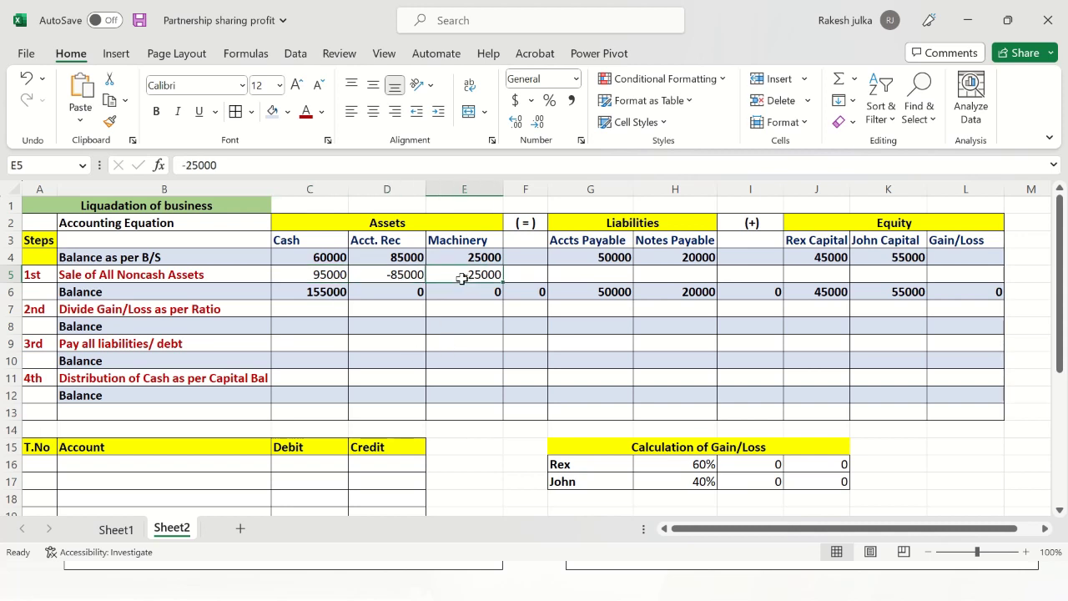
{"action": "left_click", "coordinate": [401, 275]}
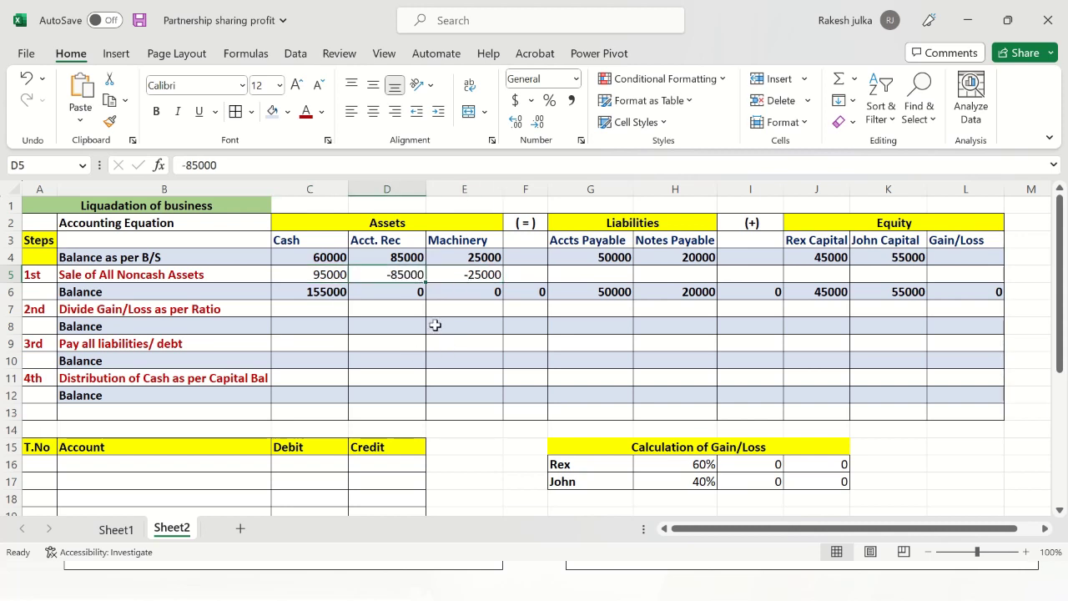
{"action": "left_click", "coordinate": [468, 443]}
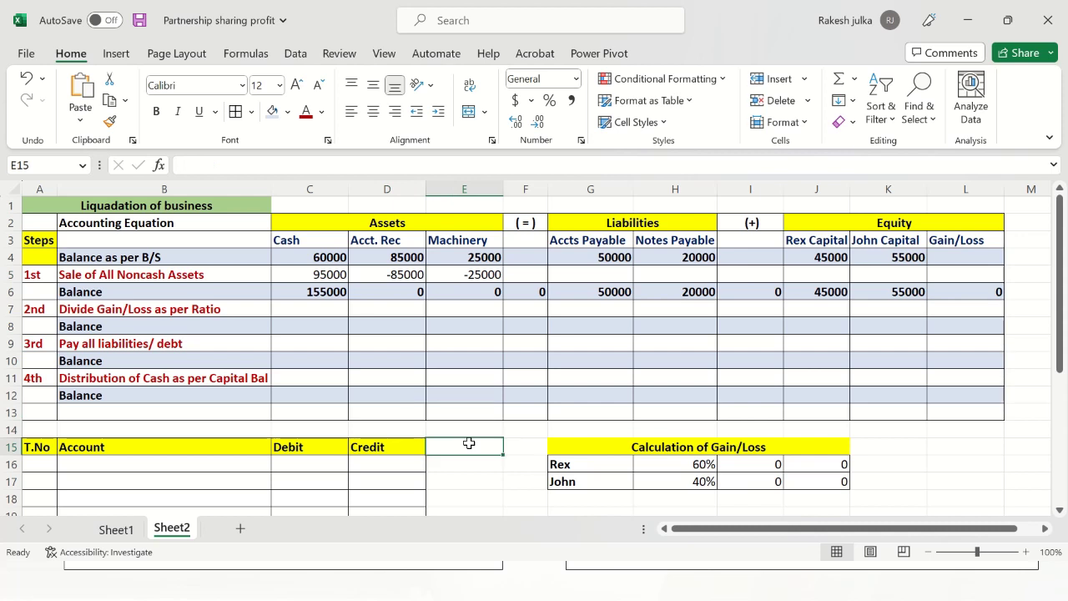
{"action": "type", "text": "110000"}
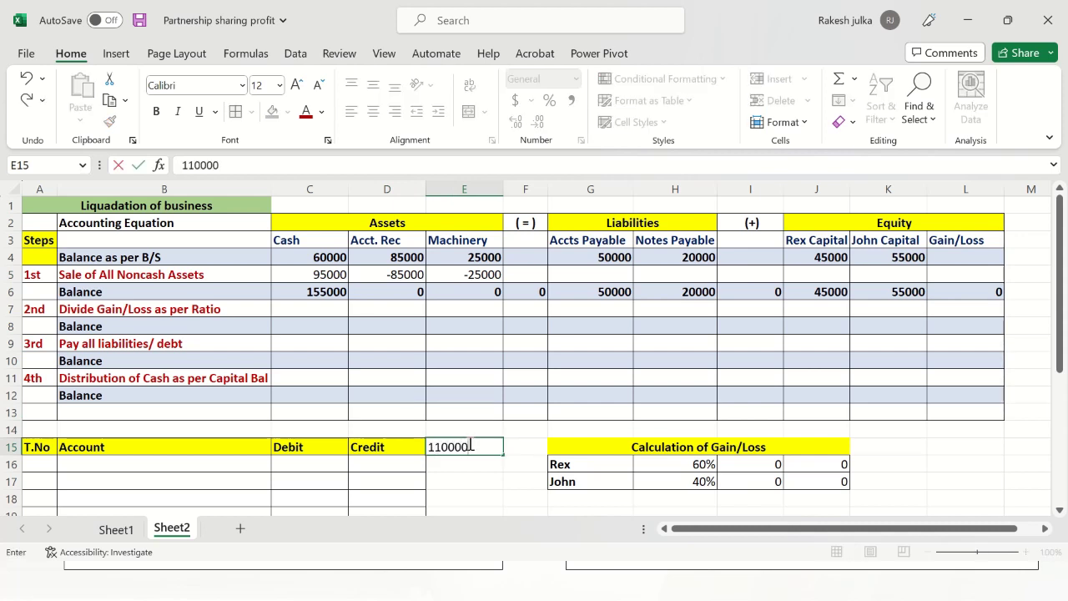
{"action": "key", "text": "Return"}
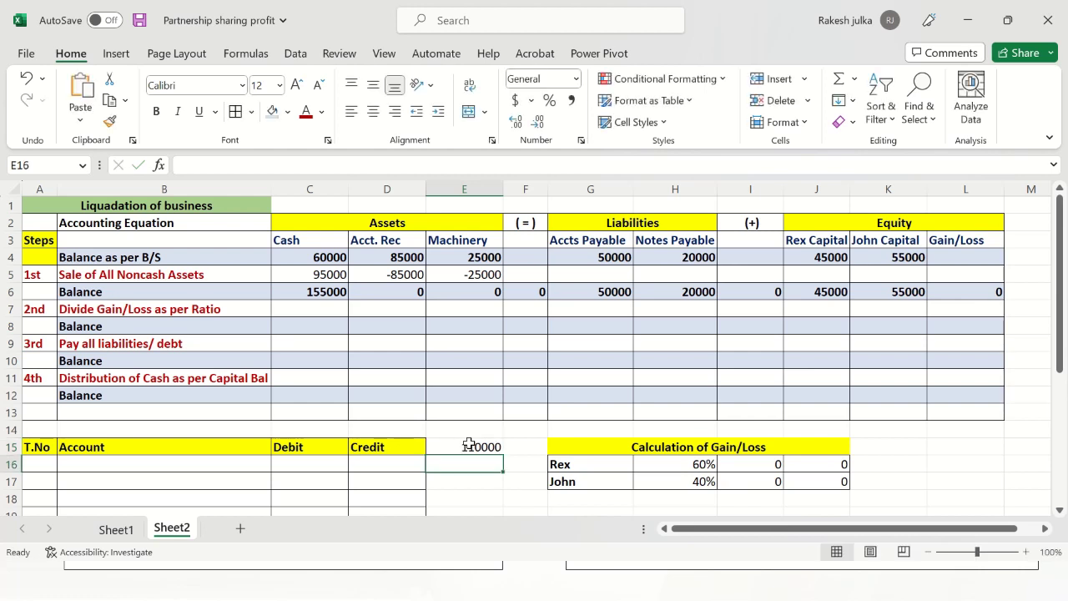
{"action": "type", "text": "95000"}
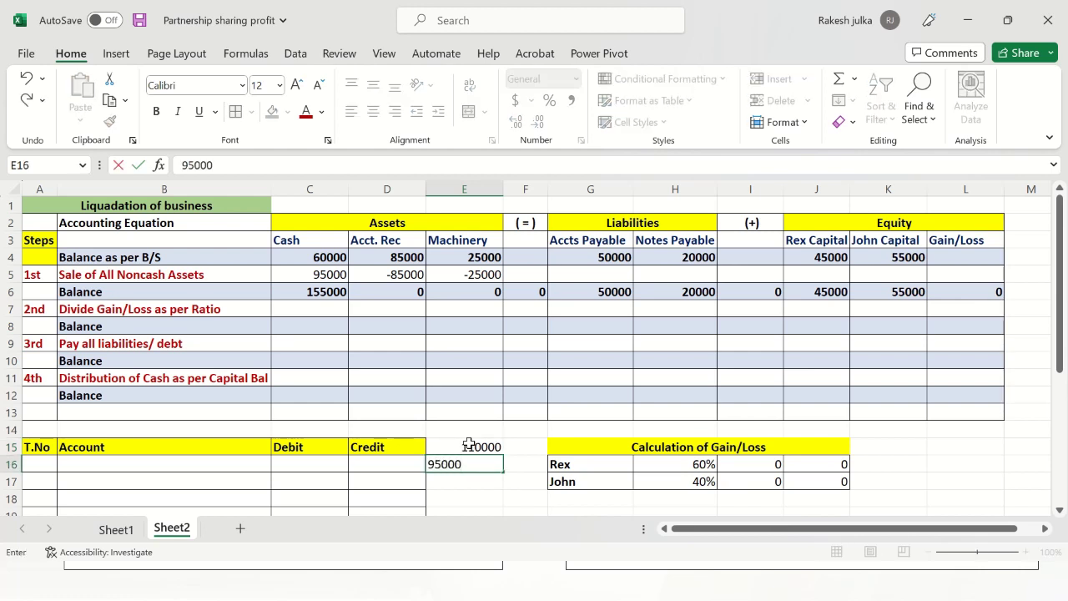
{"action": "key", "text": "Return"}
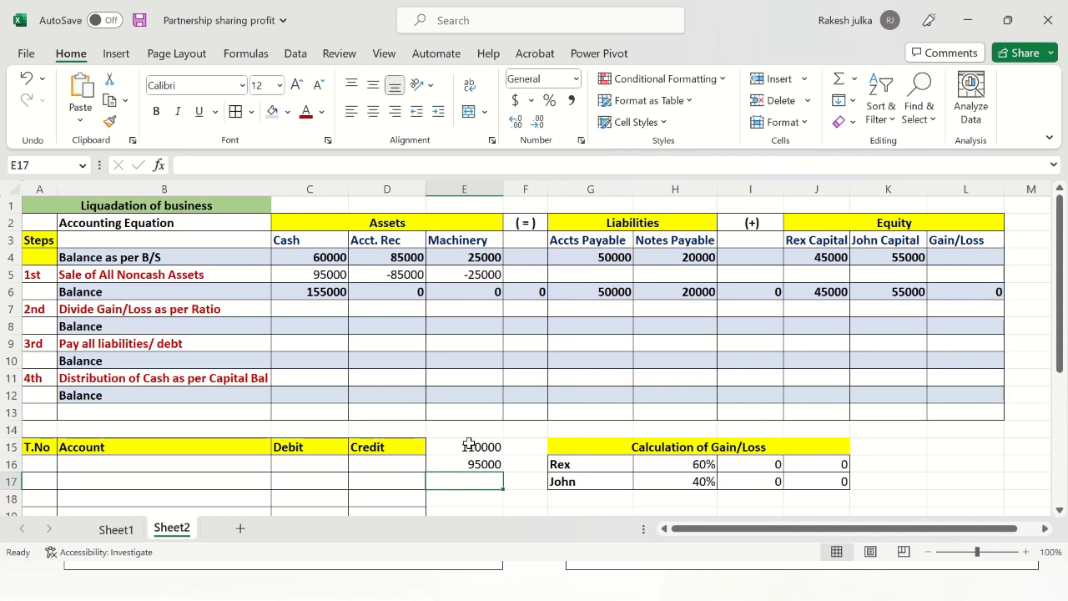
- Calculate the loss on the sale in E17 by subtracting E16 from E15
{"action": "type", "text": "="}
{"action": "left_click", "coordinate": [459, 435]}
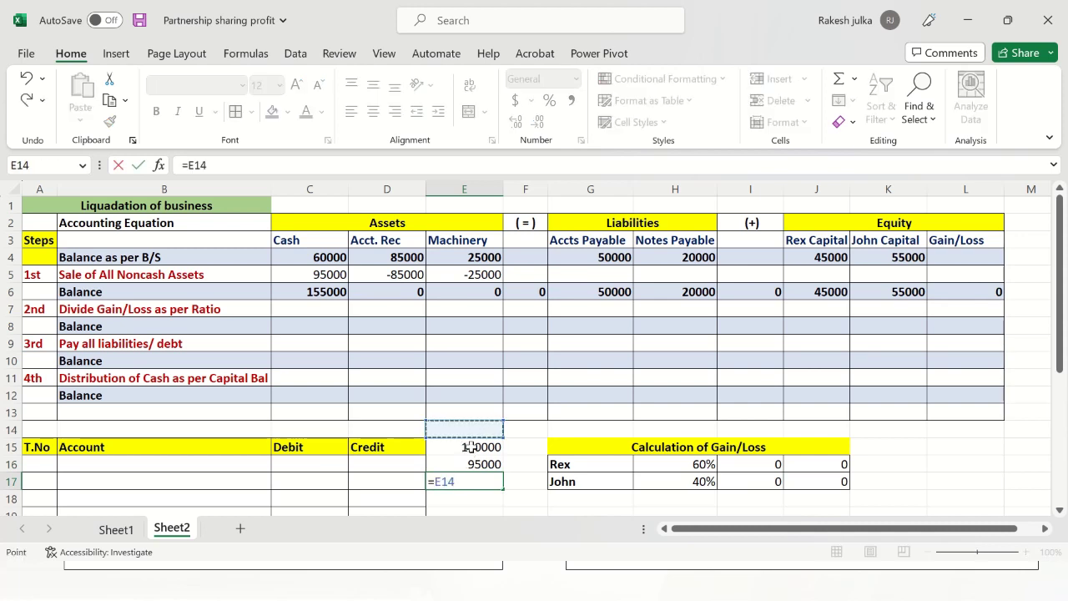
{"action": "left_click", "coordinate": [471, 446]}
{"action": "type", "text": "-"}
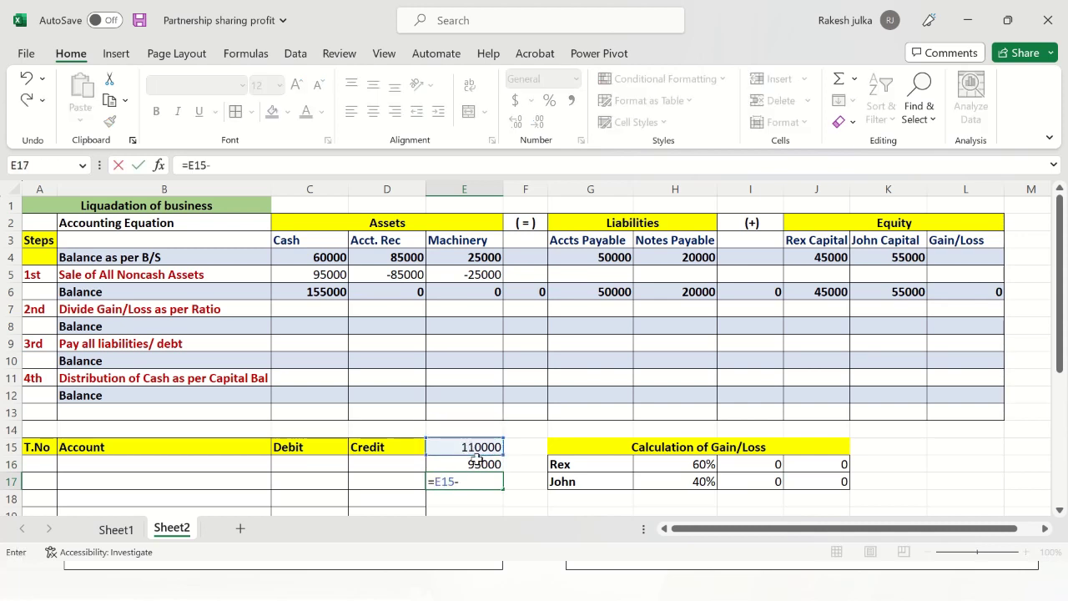
{"action": "left_click", "coordinate": [474, 463]}
{"action": "key", "text": "Return"}
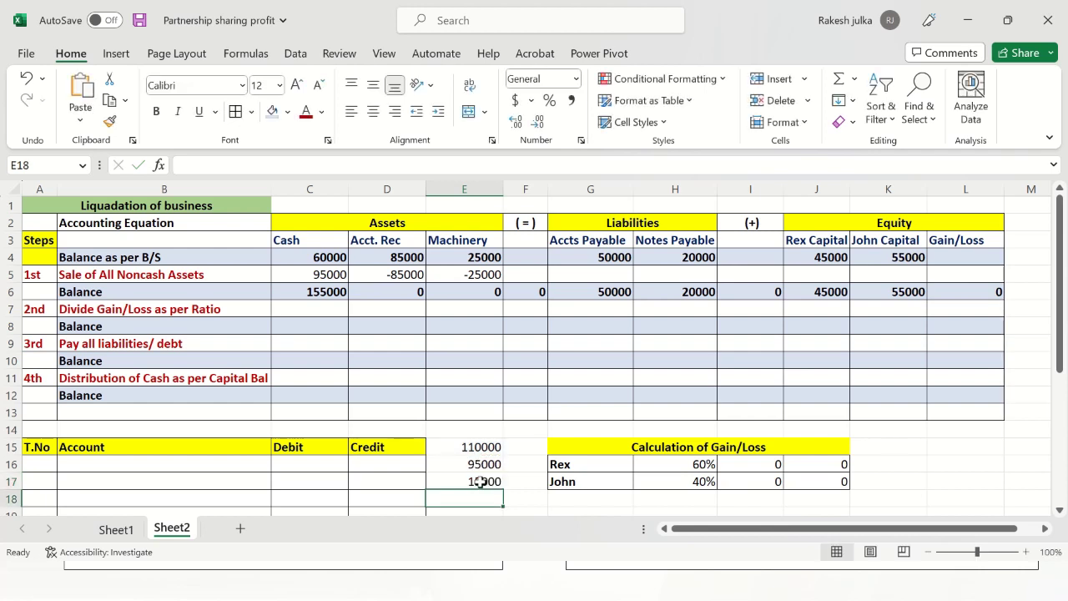
- Enter -15000 as Gain/Loss in the Sale of All Noncash Assets row
{"action": "left_click", "coordinate": [957, 273]}
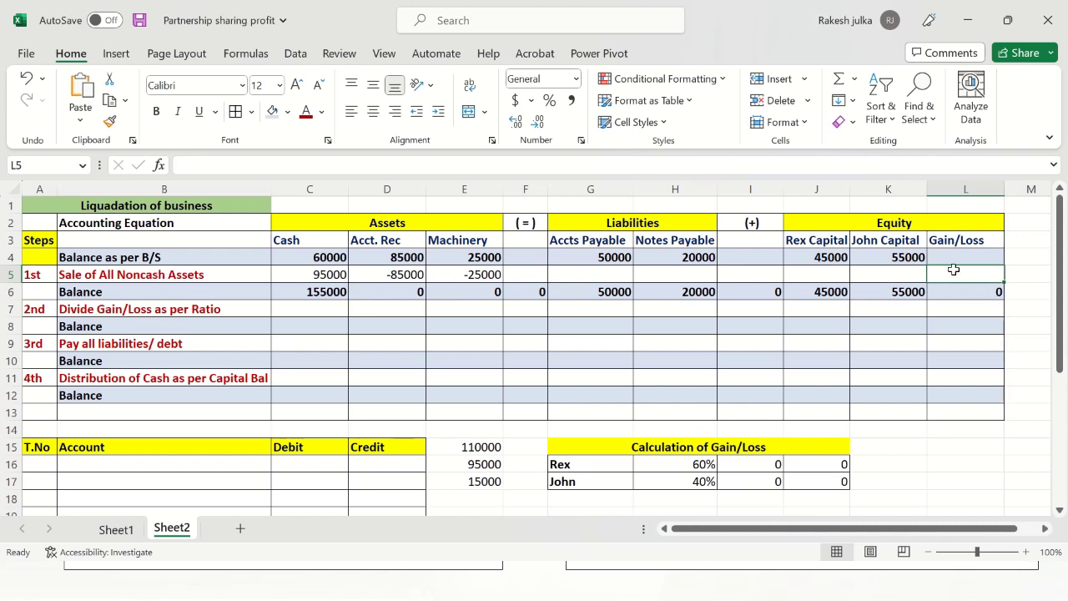
{"action": "type", "text": "-15000"}
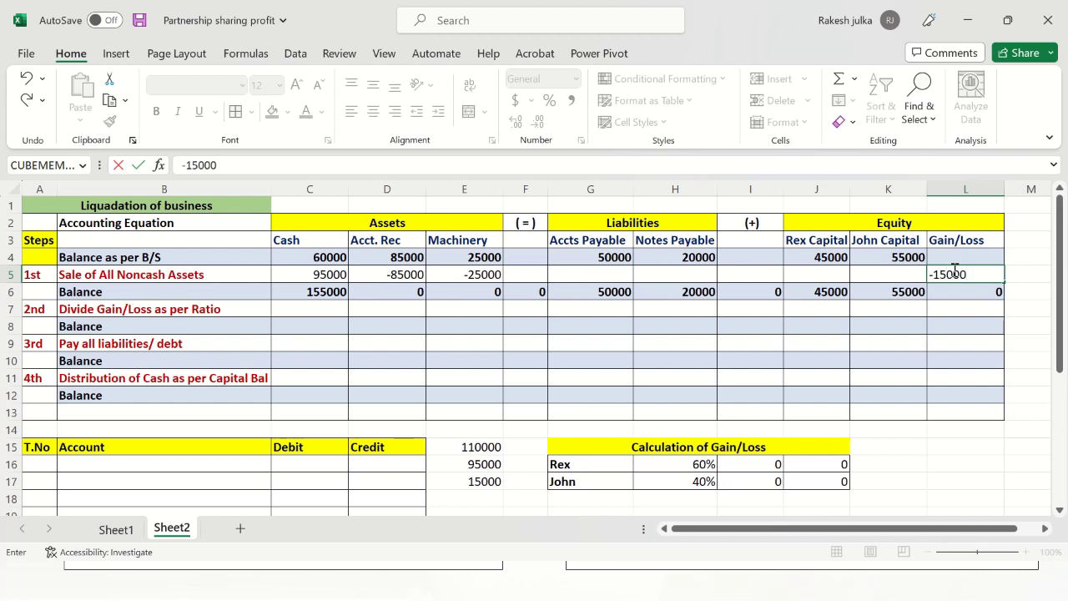
{"action": "key", "text": "Return"}
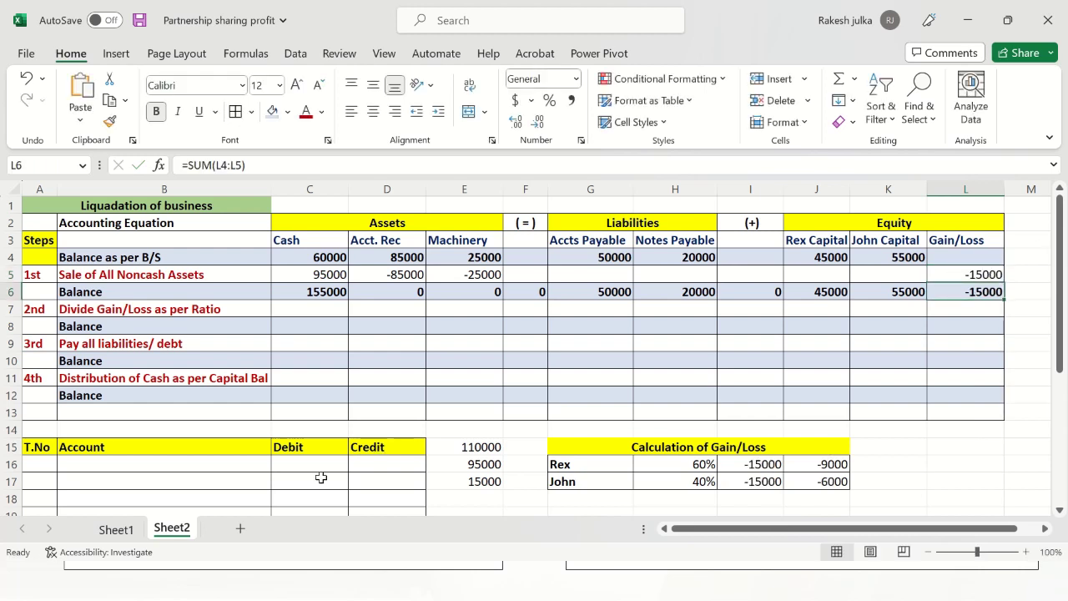
- Review the partners' loss shares and enter -9000 and -6000 in the two partner capital columns of the Divide Gain/Loss as per Ratio row
{"action": "left_click", "coordinate": [144, 311]}
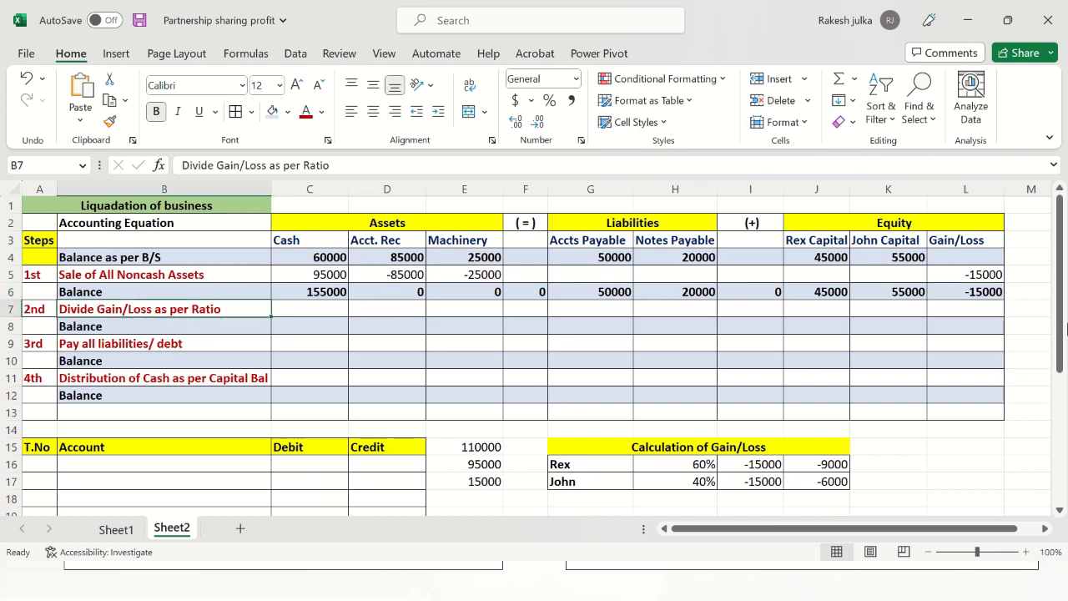
{"action": "left_click", "coordinate": [978, 275]}
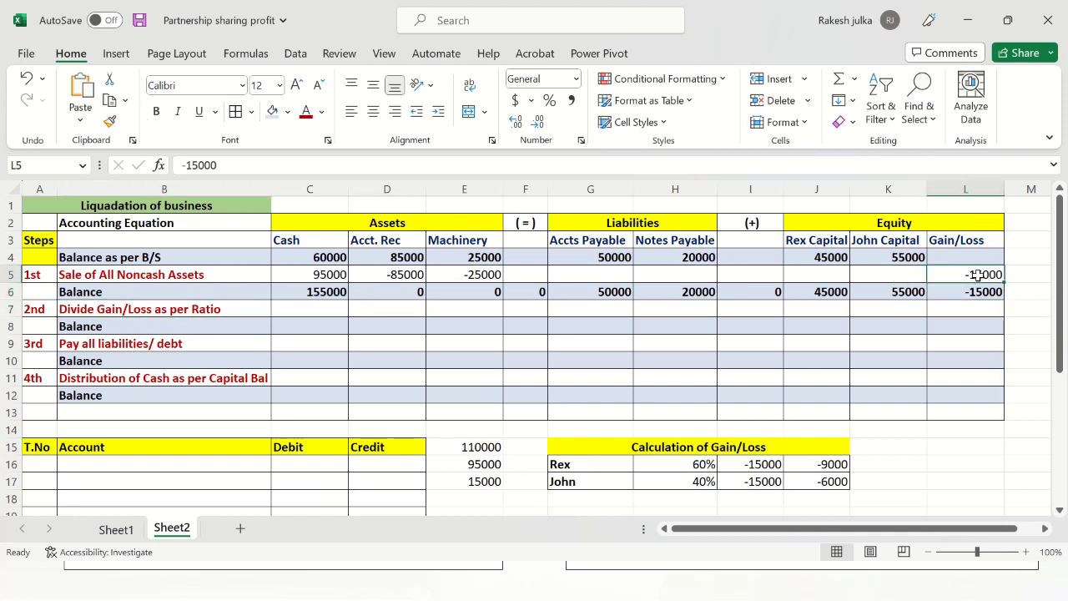
{"action": "left_click", "coordinate": [755, 464]}
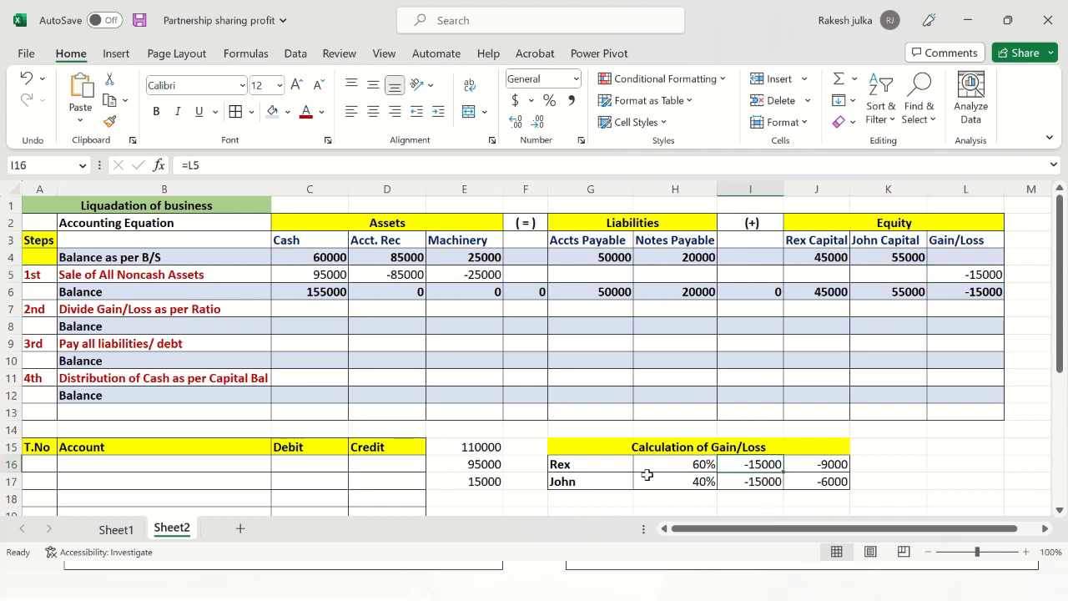
{"action": "left_click", "coordinate": [596, 479]}
{"action": "left_click", "coordinate": [703, 461]}
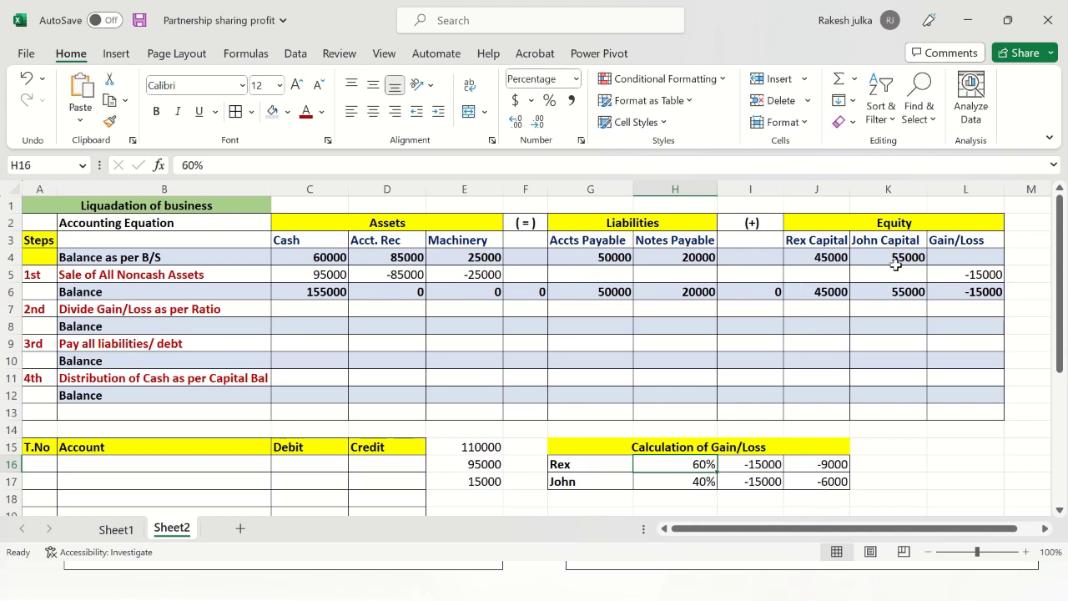
{"action": "left_click", "coordinate": [815, 307]}
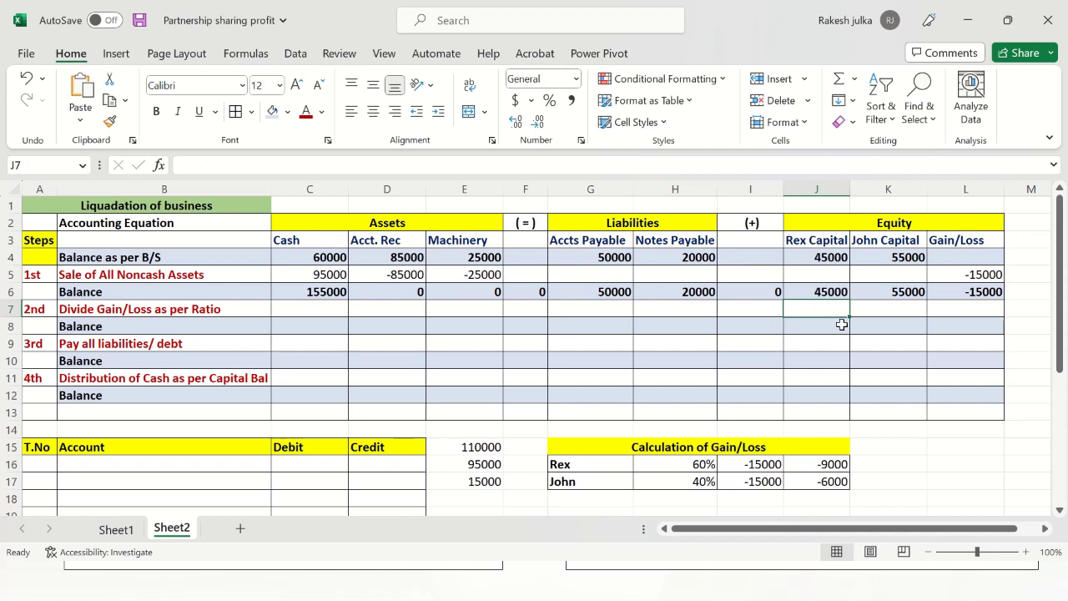
{"action": "type", "text": "-9000"}
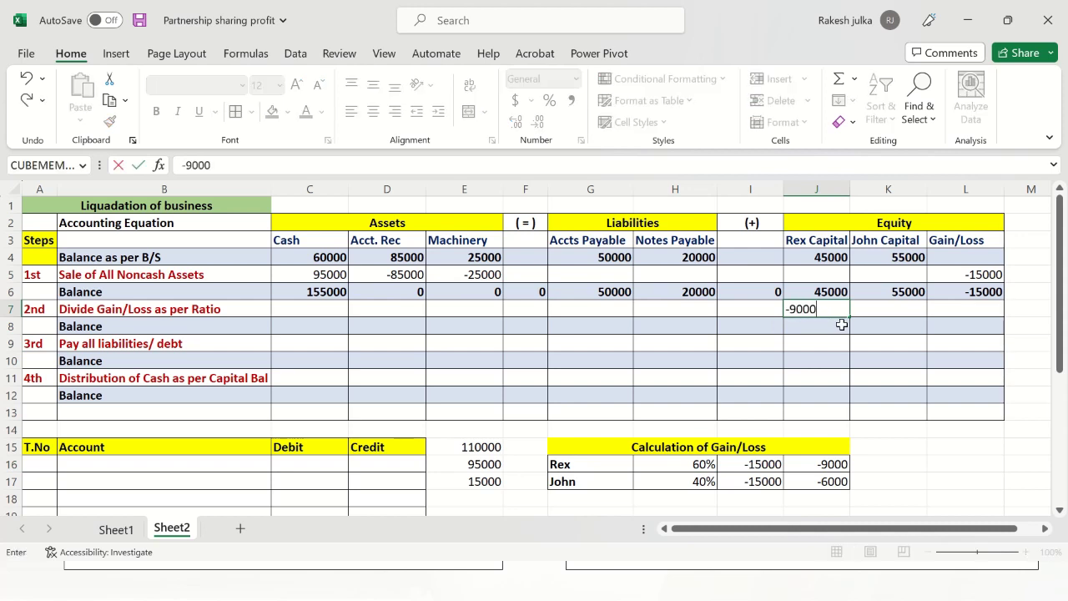
{"action": "key", "text": "Tab"}
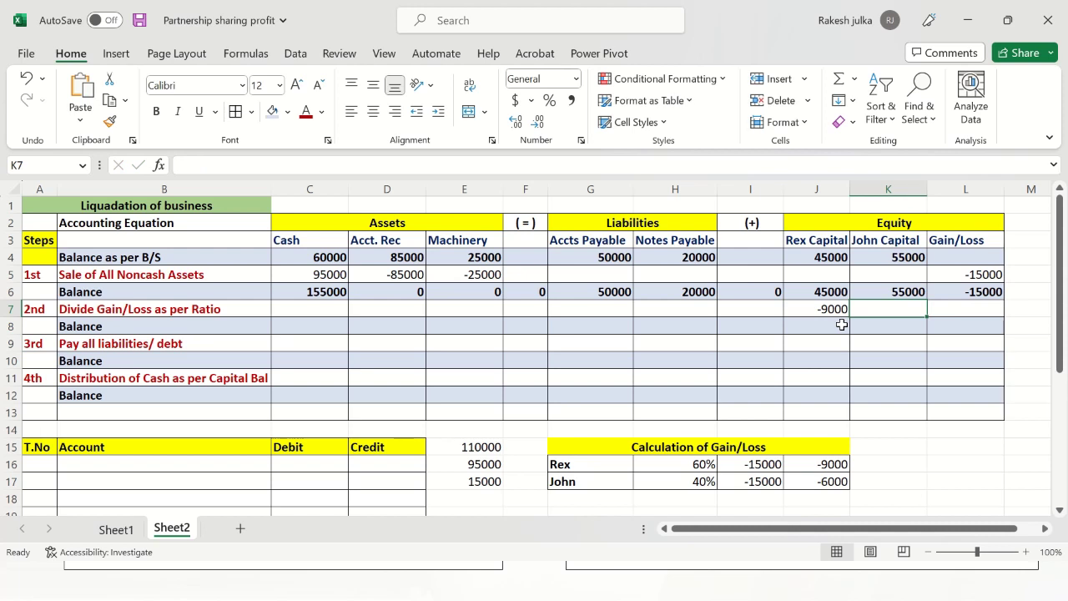
{"action": "type", "text": "-"}
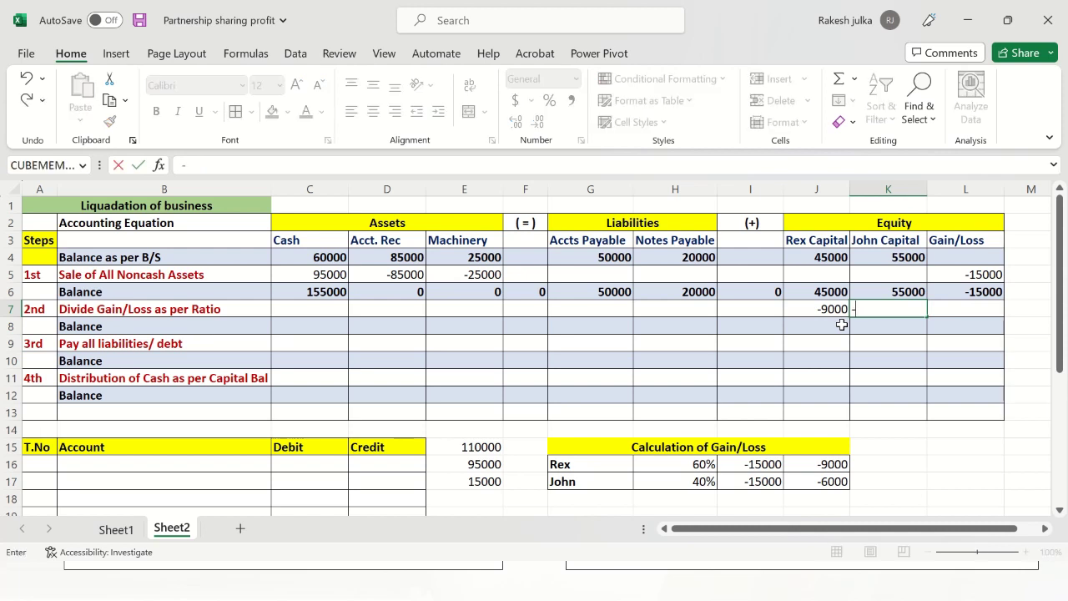
{"action": "type", "text": "6000"}
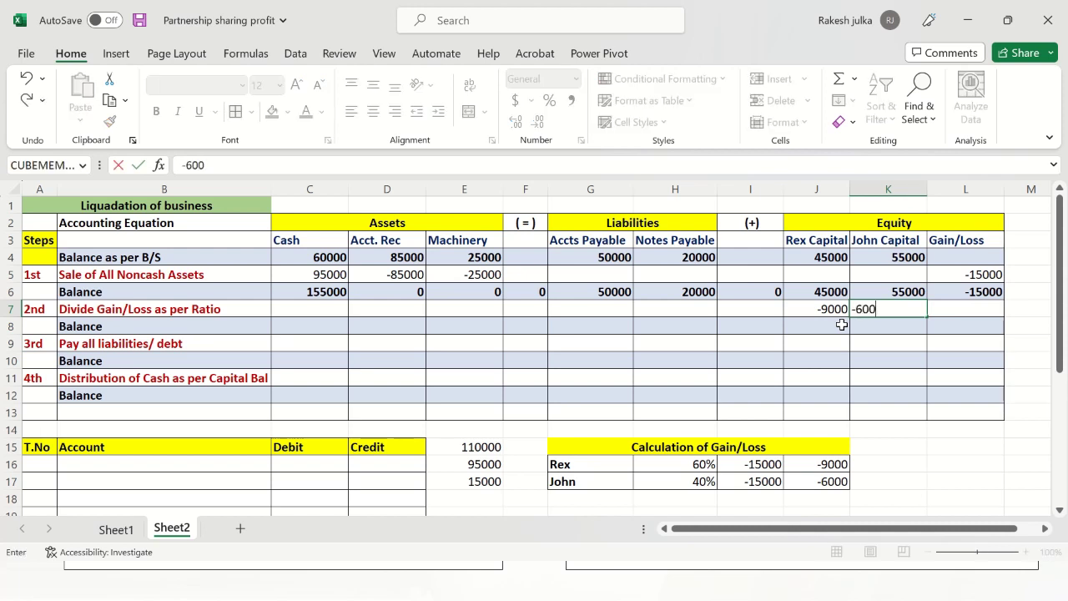
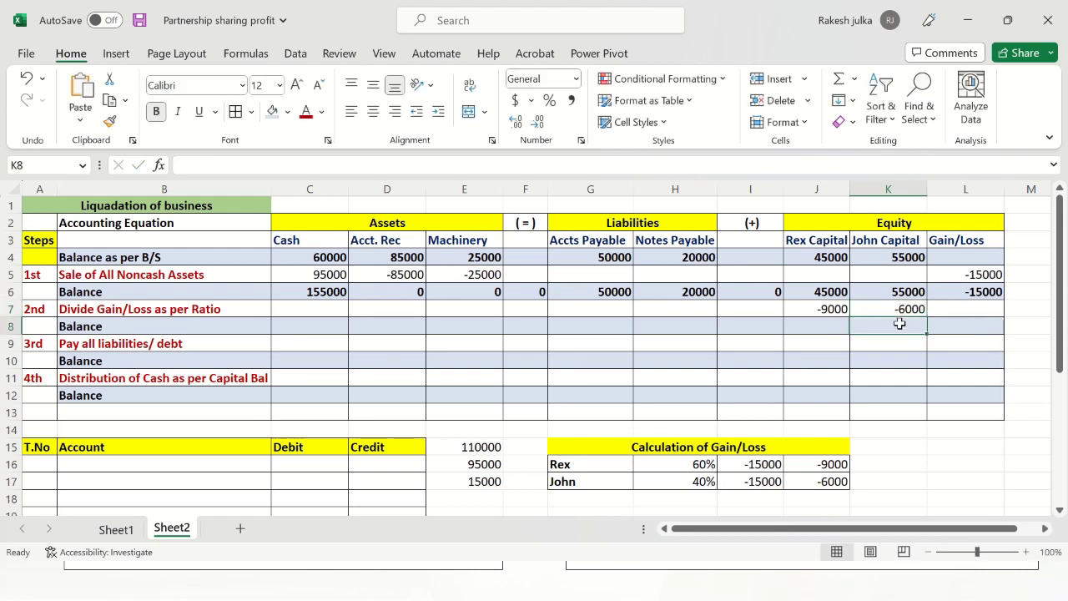
- Enter 15000 in the Gain/Loss column of the Divide Gain/Loss as per Ratio row
{"action": "left_click", "coordinate": [959, 310]}
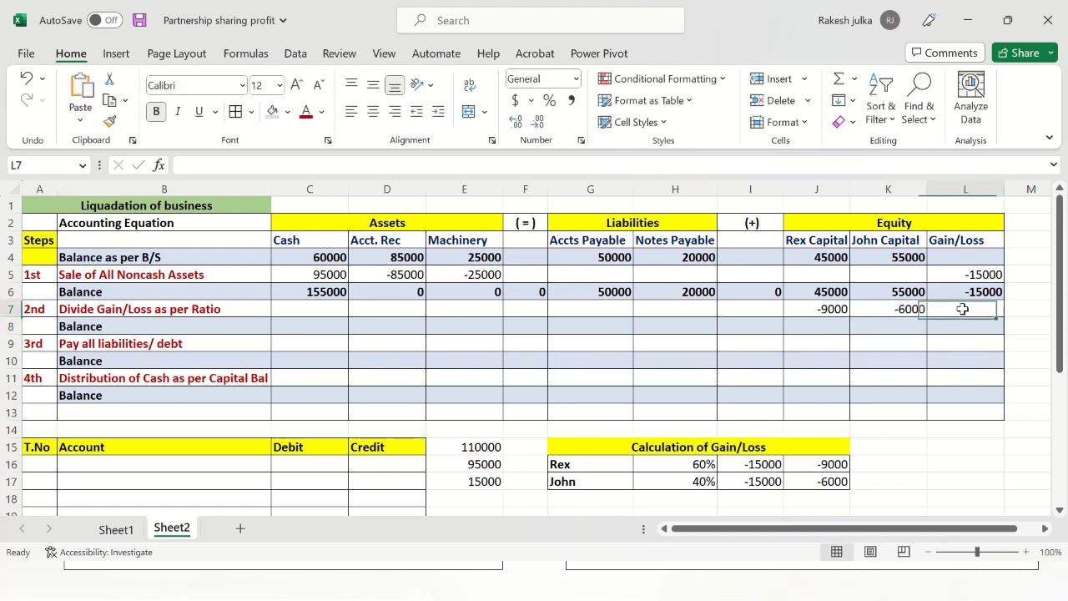
{"action": "type", "text": "15000"}
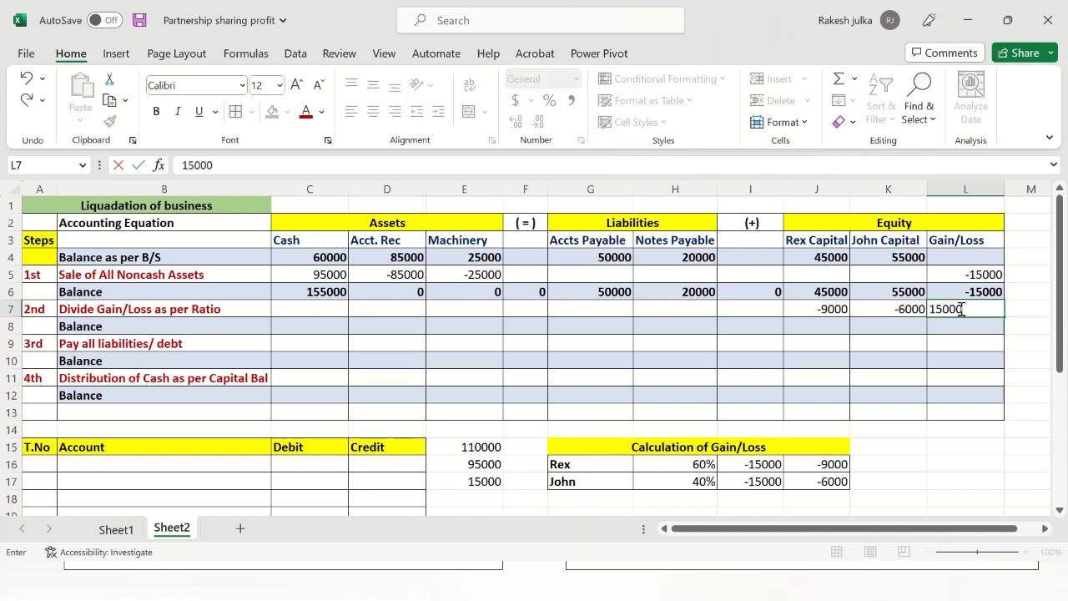
{"action": "key", "text": "Return"}
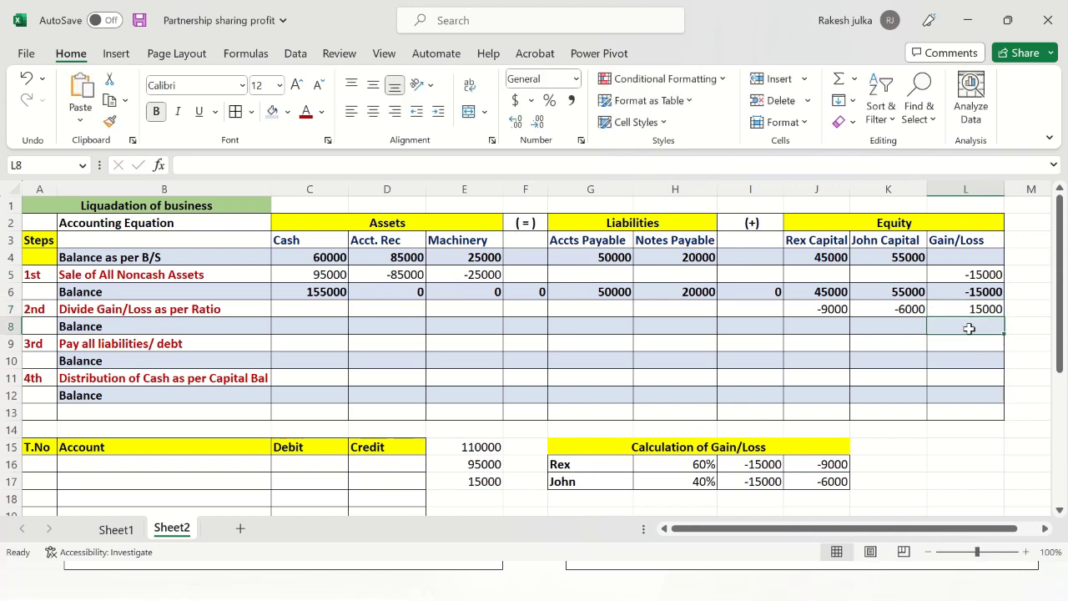
- Sum L6:L7 into the Gain/Loss balance in L8 and fill the formula across the Balance row back to Cash in C8
{"action": "left_click_drag", "start_coordinate": [968, 292], "coordinate": [966, 323]}
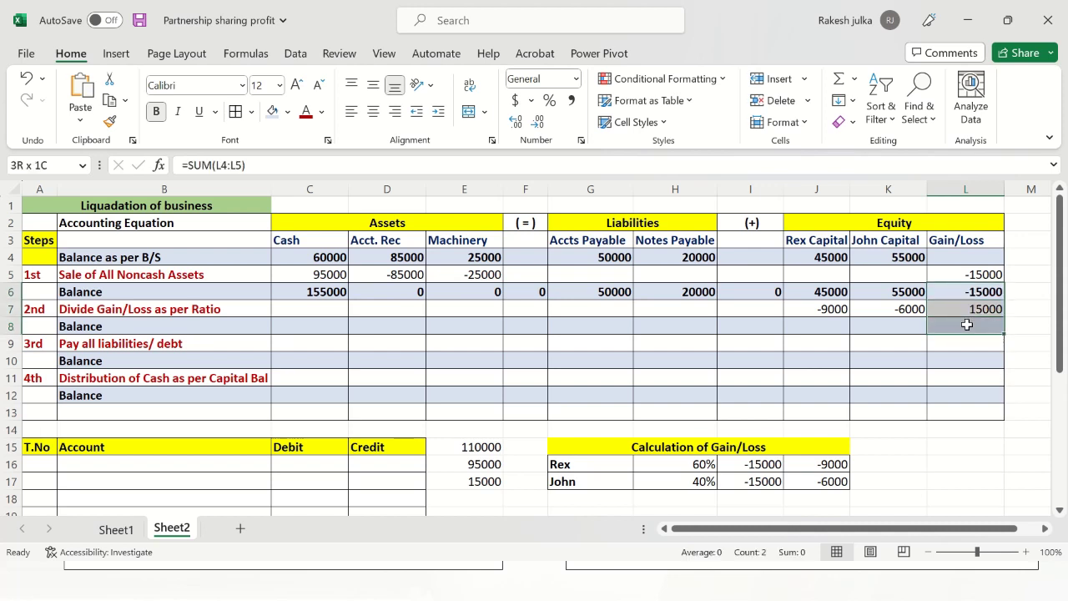
{"action": "left_click", "coordinate": [838, 79]}
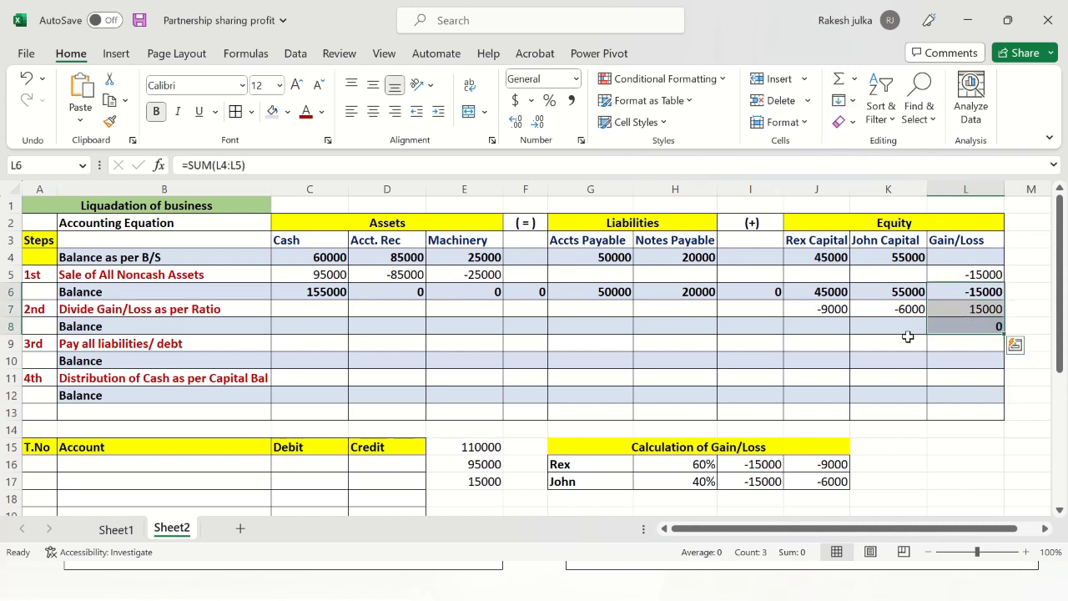
{"action": "left_click", "coordinate": [948, 330]}
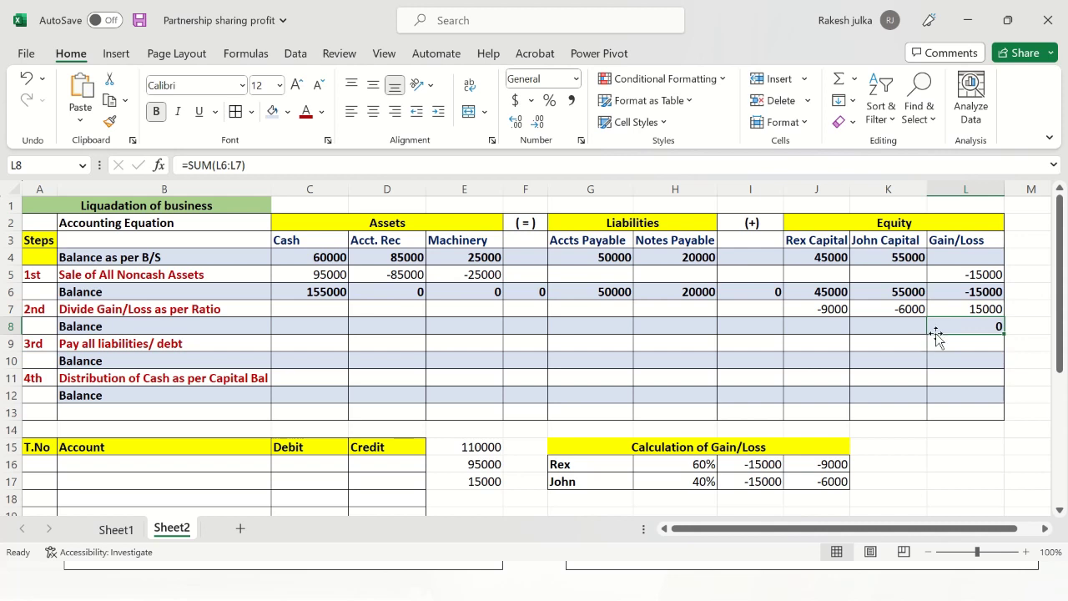
{"action": "left_click_drag", "start_coordinate": [1004, 335], "coordinate": [292, 327]}
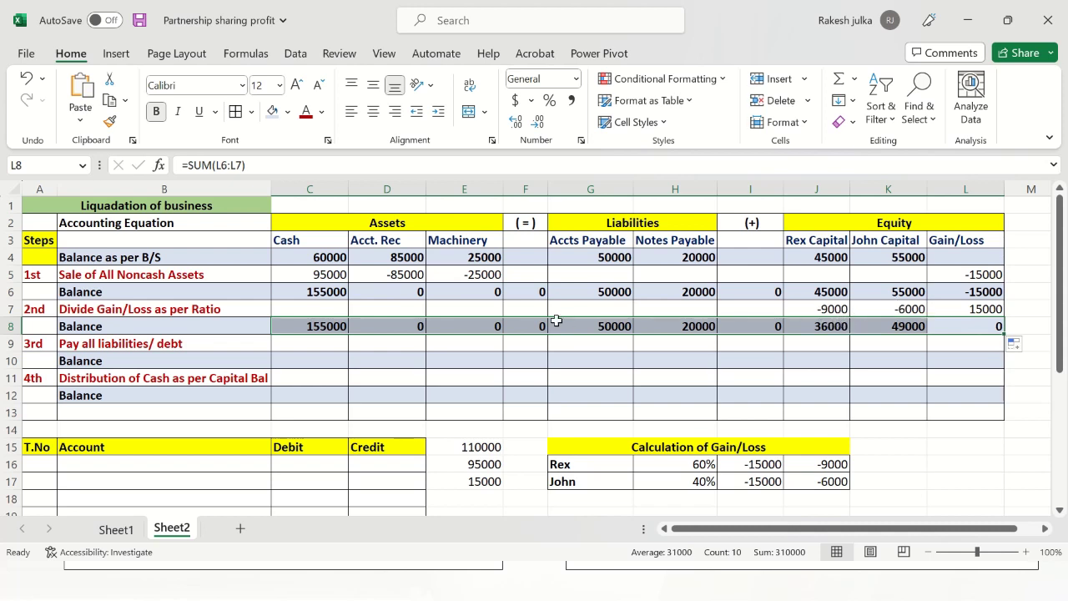
{"action": "left_click", "coordinate": [835, 360]}
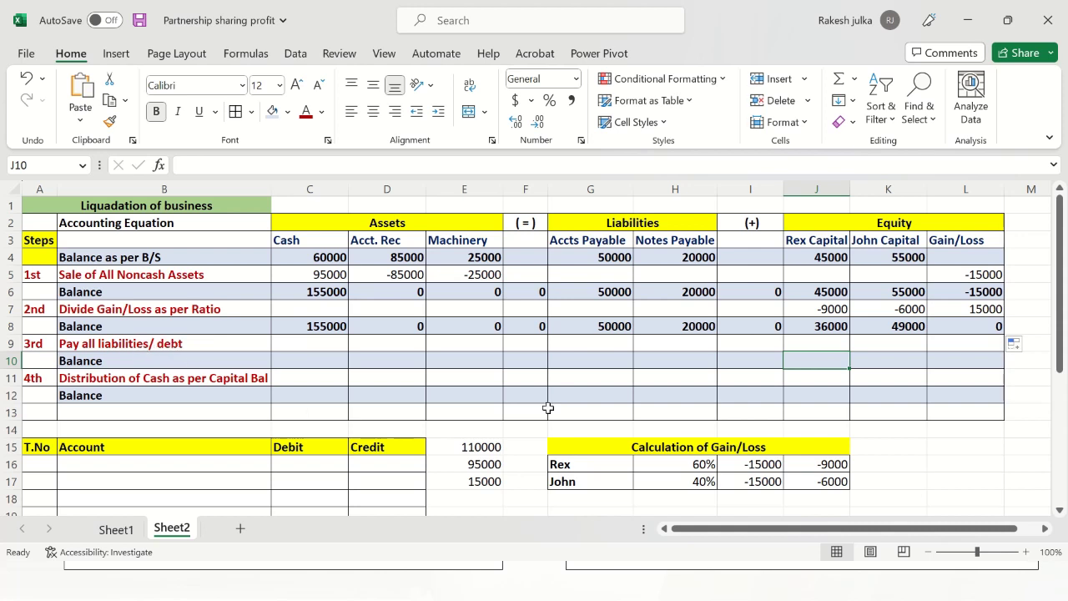
- Review the liability and cash balances, and enter -50000 for Accts Payable and -20000 for Notes Payable in the Pay all liabilities/debt row
{"action": "left_click", "coordinate": [615, 327]}
{"action": "left_click", "coordinate": [602, 241]}
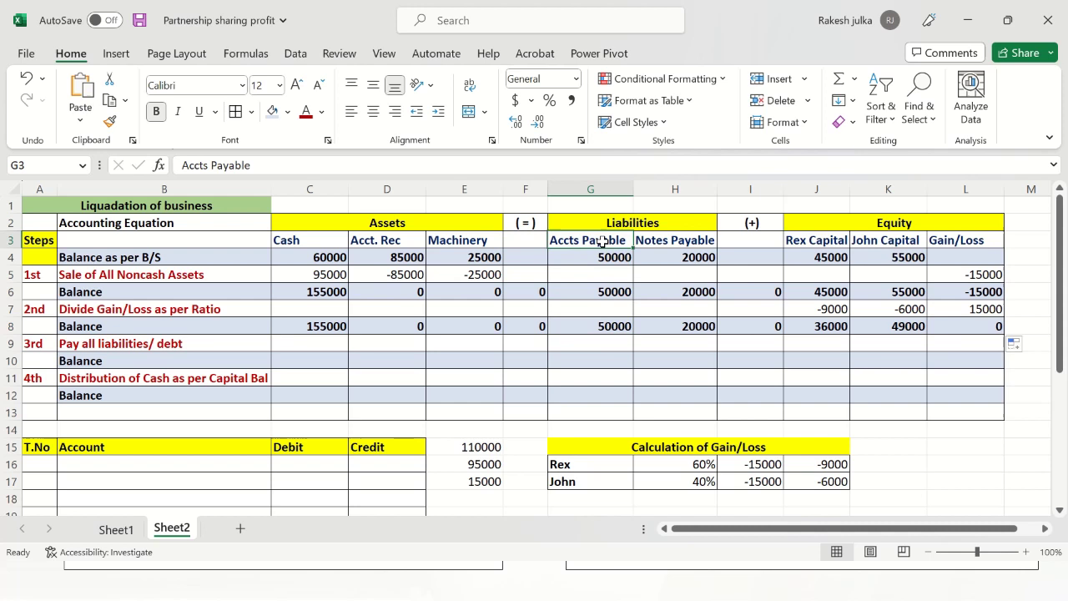
{"action": "left_click", "coordinate": [671, 245]}
{"action": "left_click", "coordinate": [681, 327]}
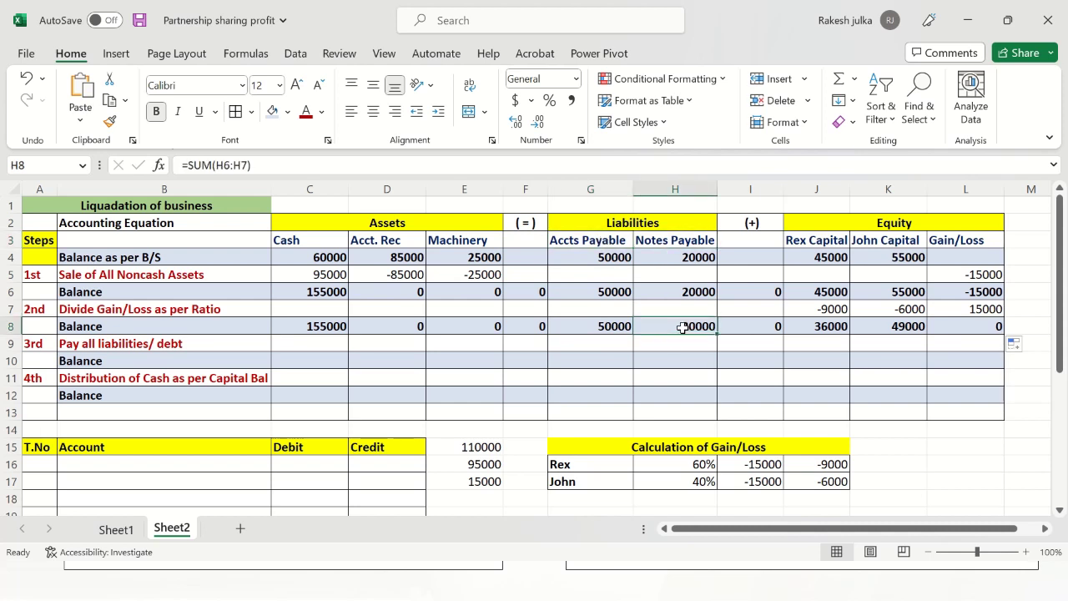
{"action": "left_click", "coordinate": [322, 327]}
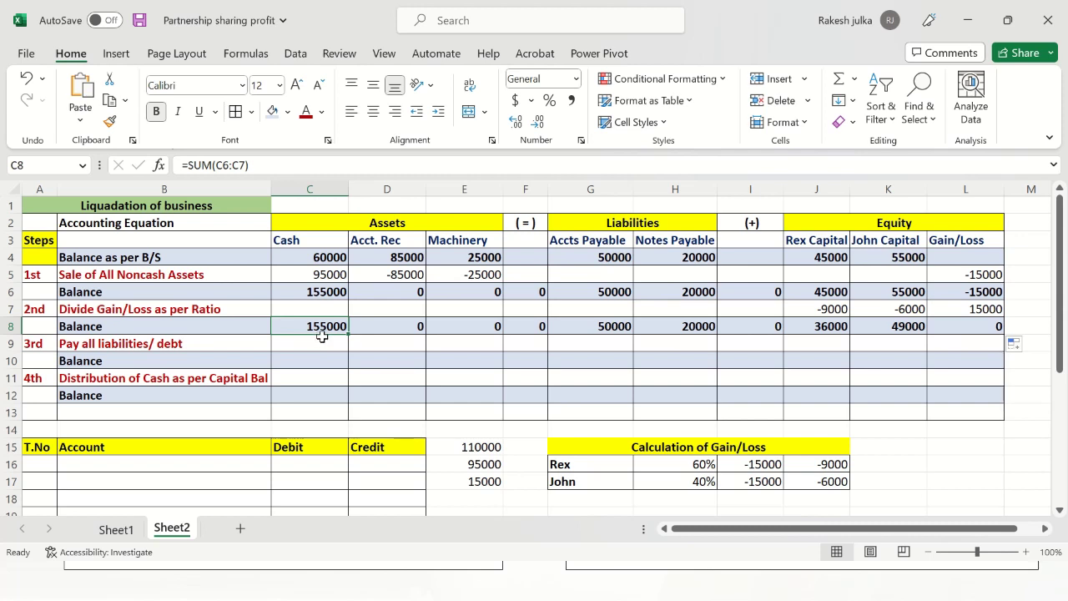
{"action": "left_click", "coordinate": [598, 345]}
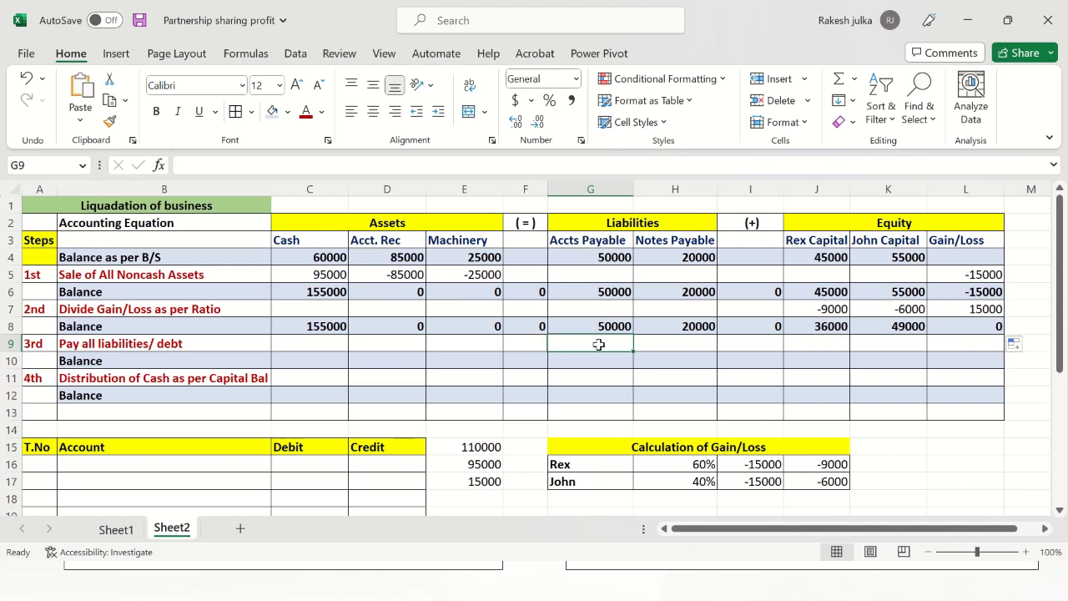
{"action": "type", "text": "-50000"}
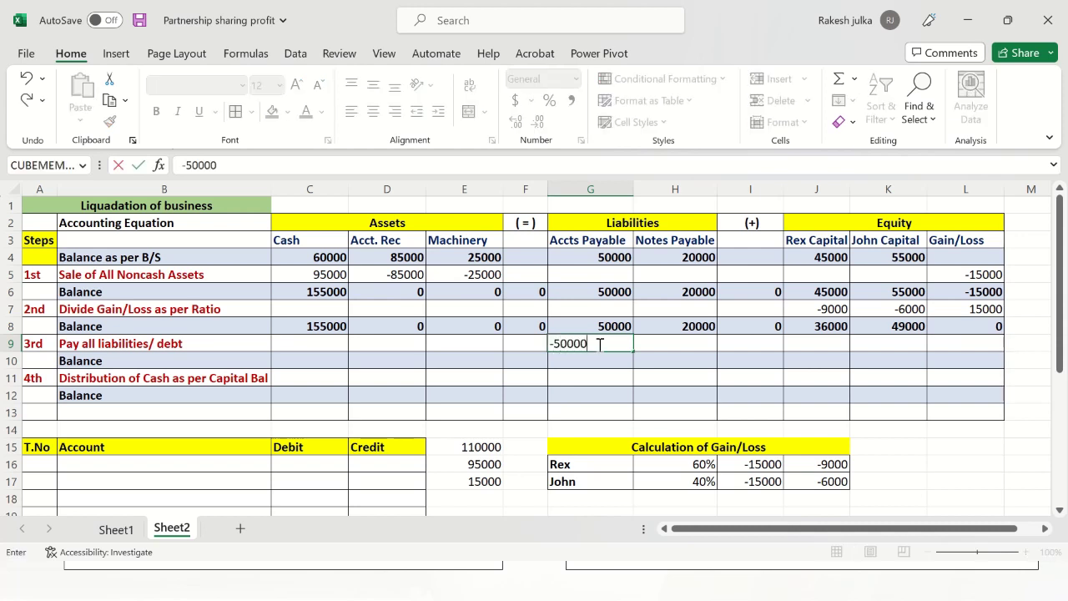
{"action": "key", "text": "Return"}
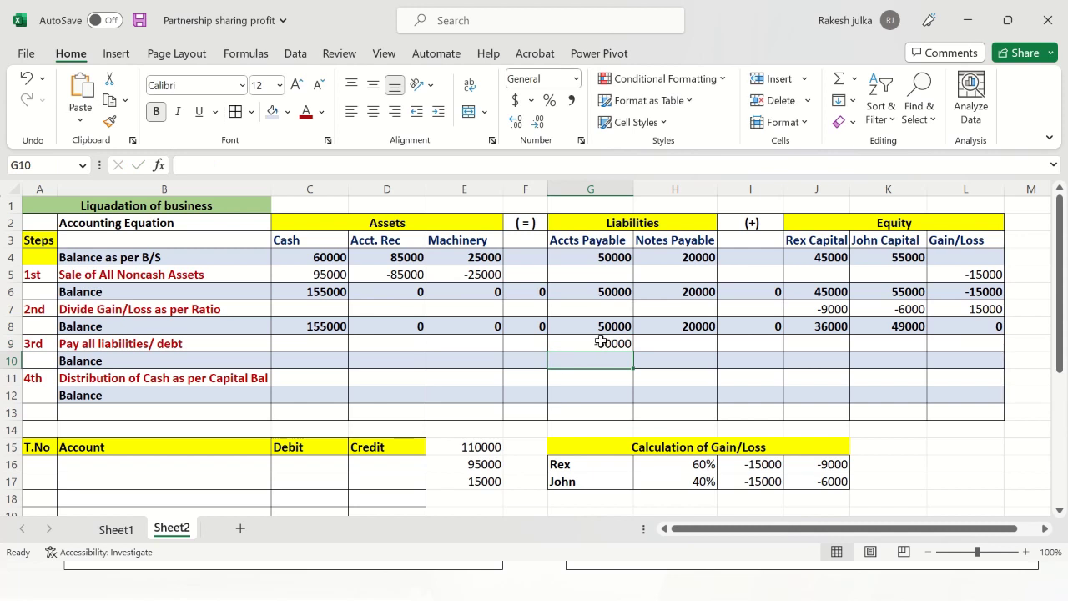
{"action": "left_click", "coordinate": [691, 342]}
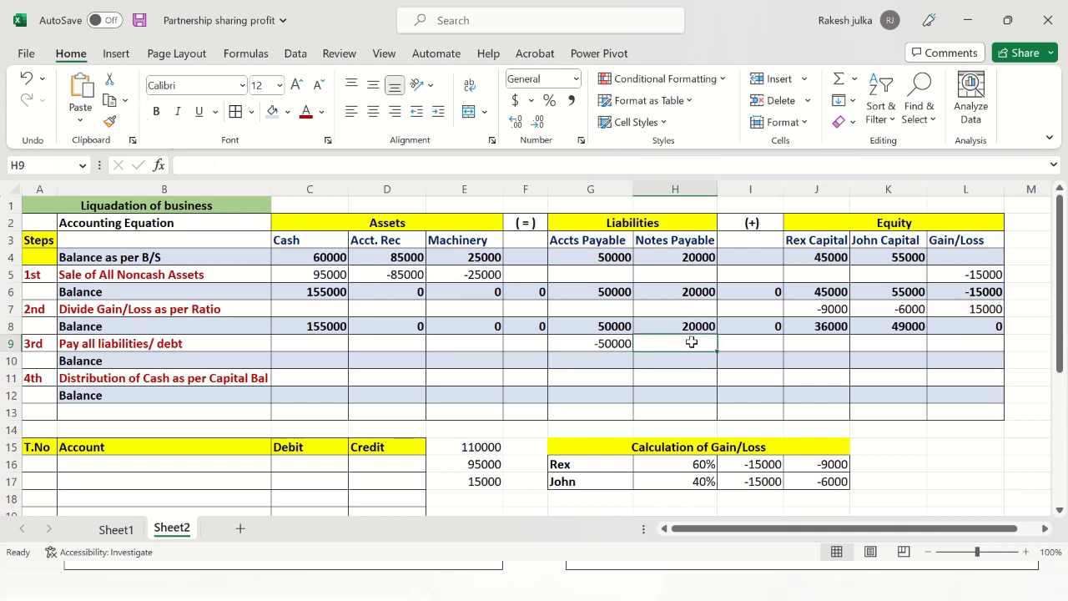
{"action": "type", "text": "-2"}
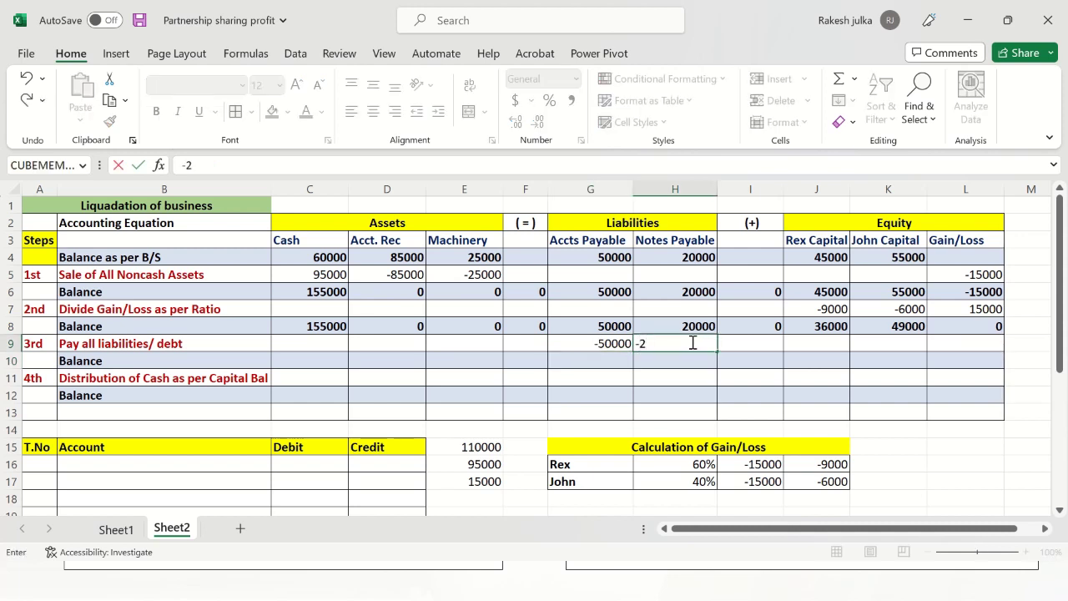
{"action": "type", "text": "0000"}
{"action": "key", "text": "Return"}
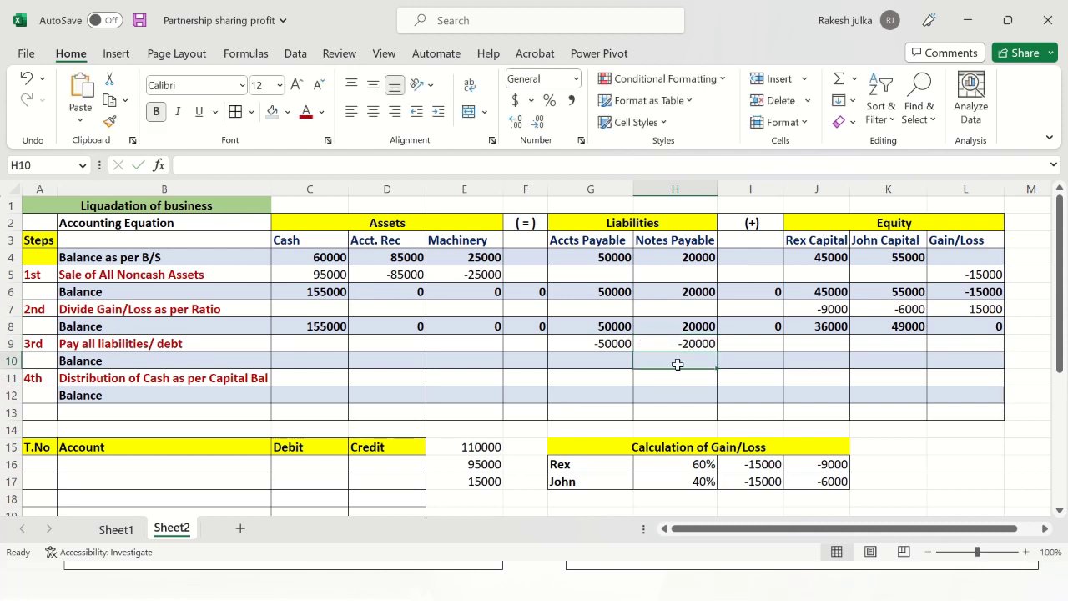
- Enter -70000 as Cash in the Pay all liabilities/debt row
{"action": "left_click", "coordinate": [329, 345]}
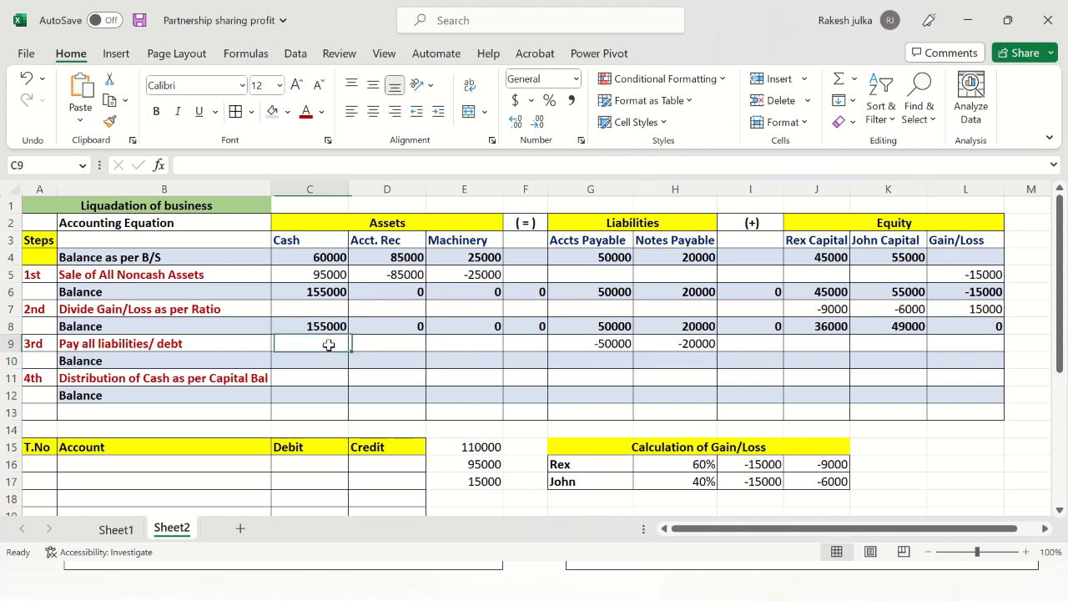
{"action": "type", "text": "-70"}
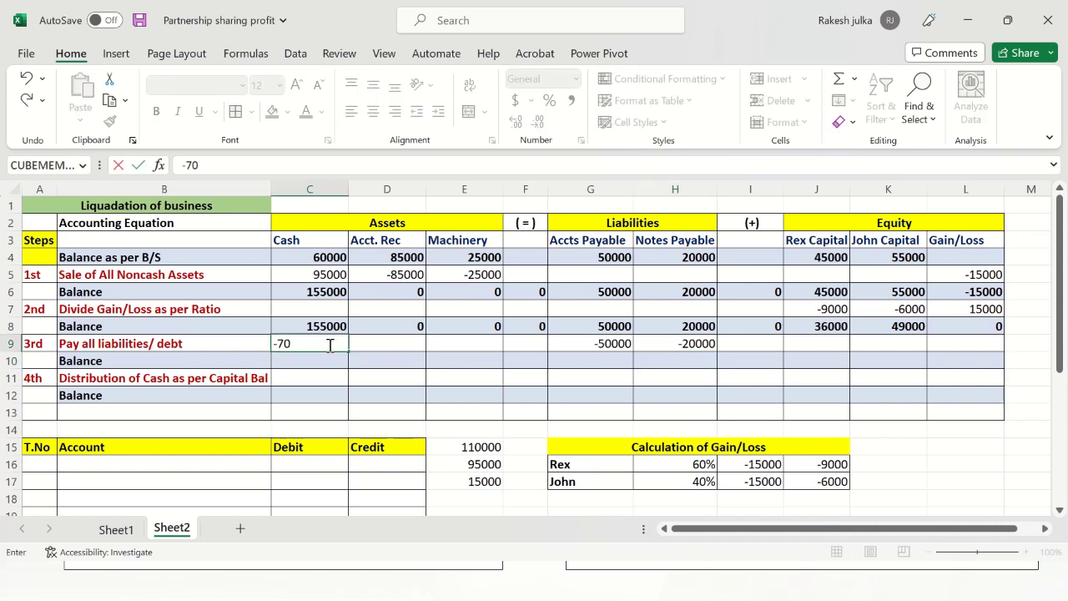
{"action": "type", "text": "000"}
{"action": "key", "text": "Return"}
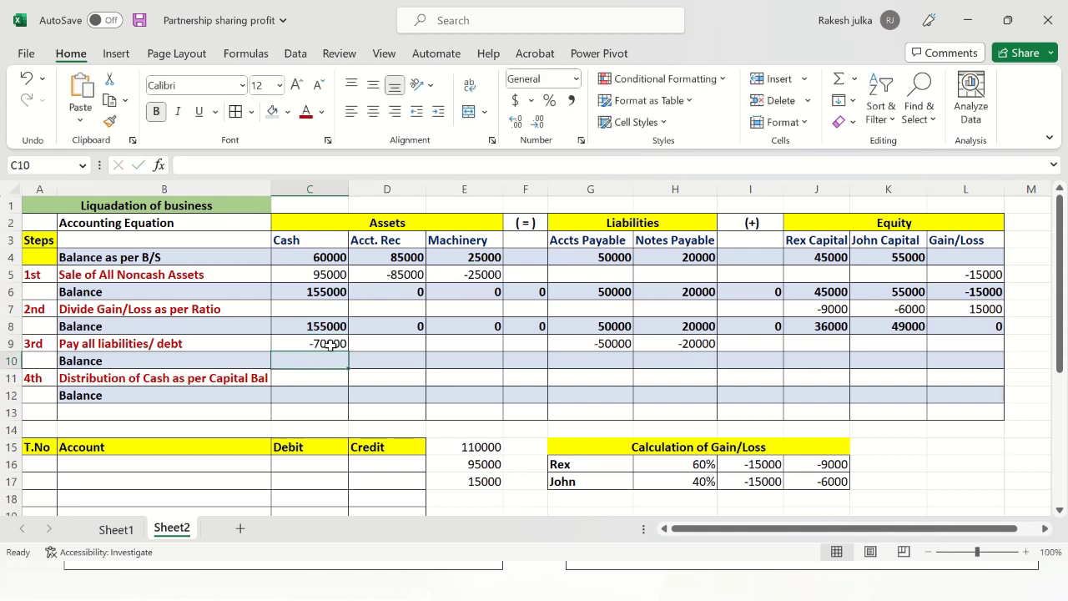
- Sum C8:C9 into the Cash balance in C10 and fill the formula across the Balance row to Gain/Loss in L10
{"action": "left_click_drag", "start_coordinate": [332, 326], "coordinate": [342, 359]}
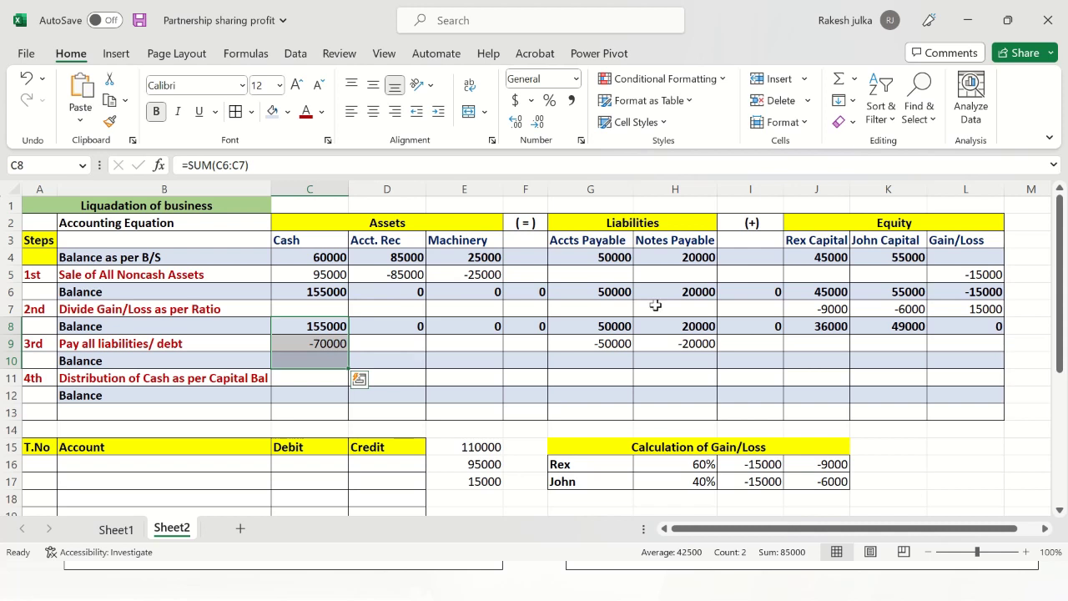
{"action": "left_click", "coordinate": [845, 81]}
{"action": "left_click", "coordinate": [403, 373]}
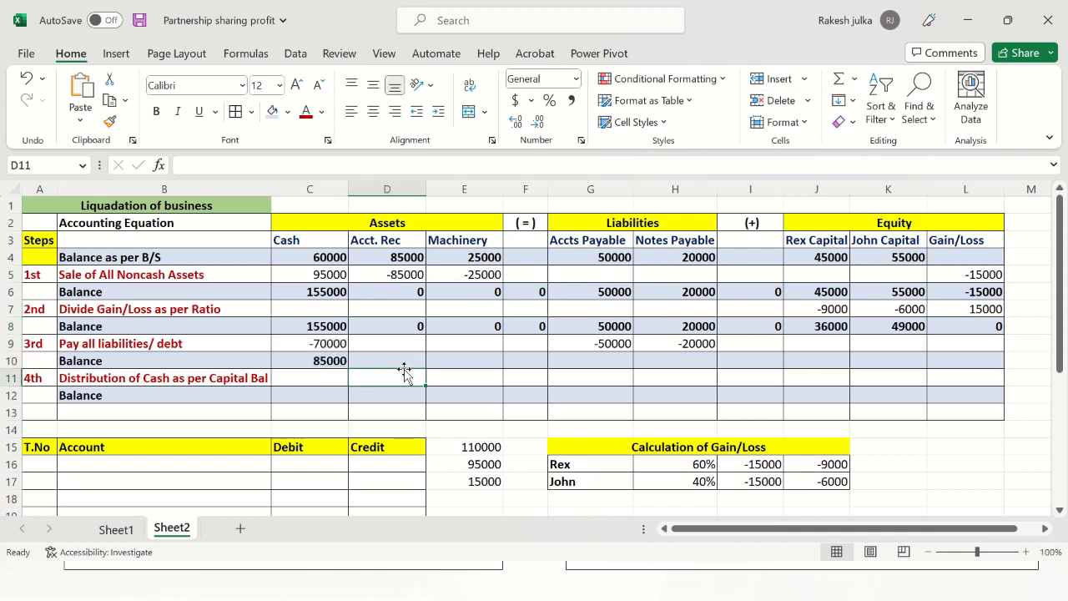
{"action": "left_click", "coordinate": [326, 359]}
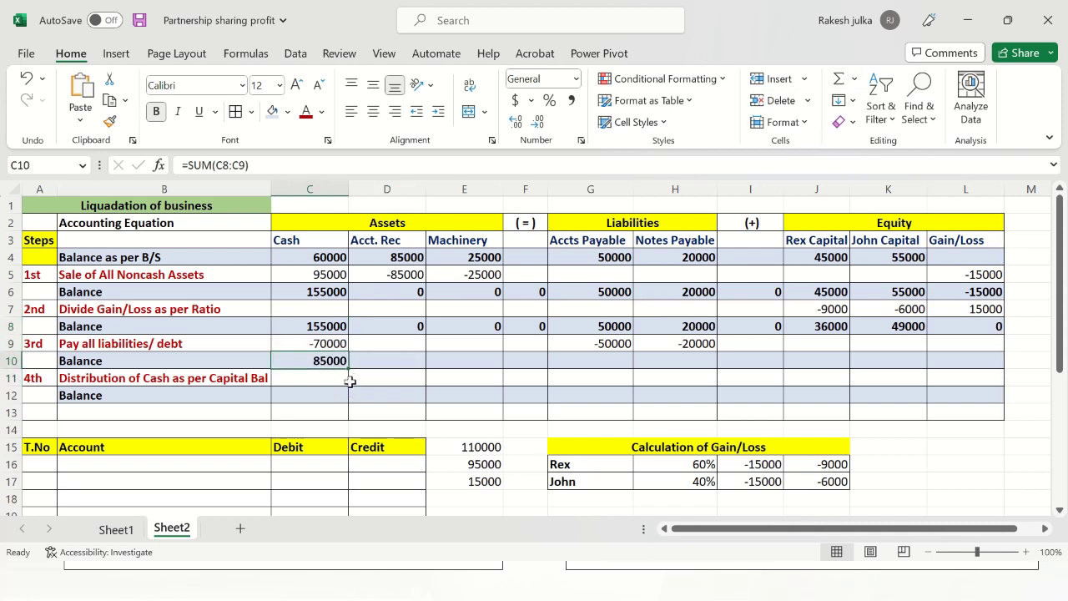
{"action": "left_click_drag", "start_coordinate": [349, 370], "coordinate": [982, 378]}
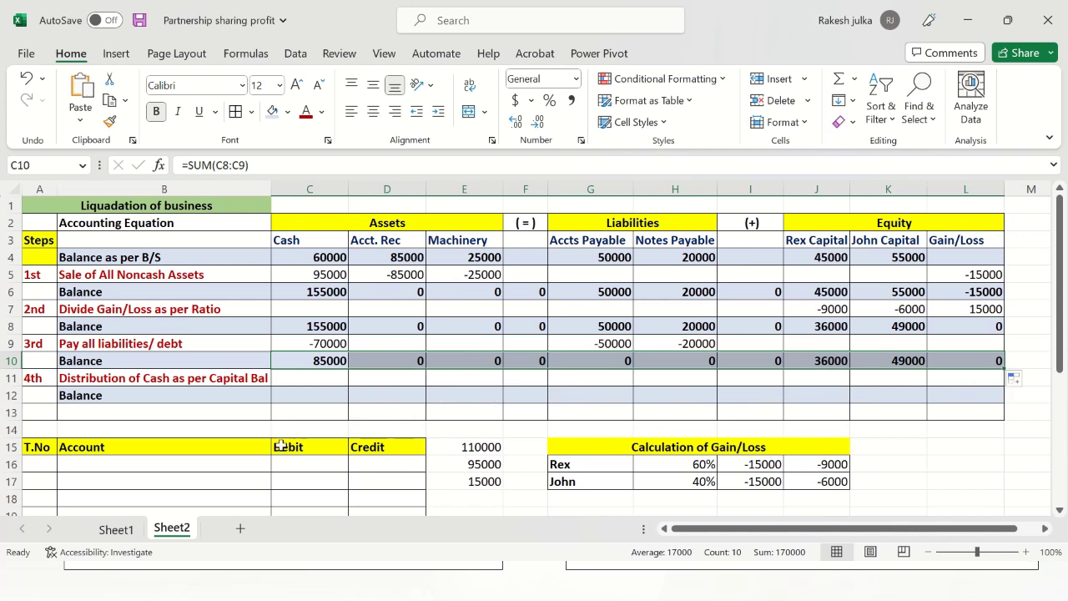
- Review the remaining cash and capital balances, and enter -85000 as Cash in the Distribution of Cash as per Capital Bal row
{"action": "left_click", "coordinate": [338, 358]}
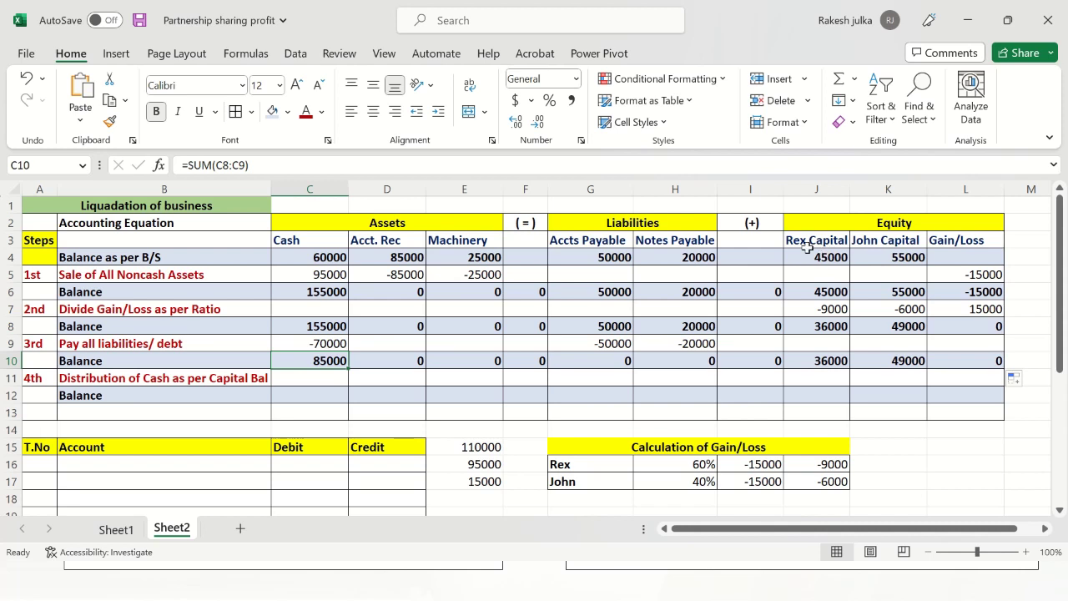
{"action": "left_click", "coordinate": [835, 360]}
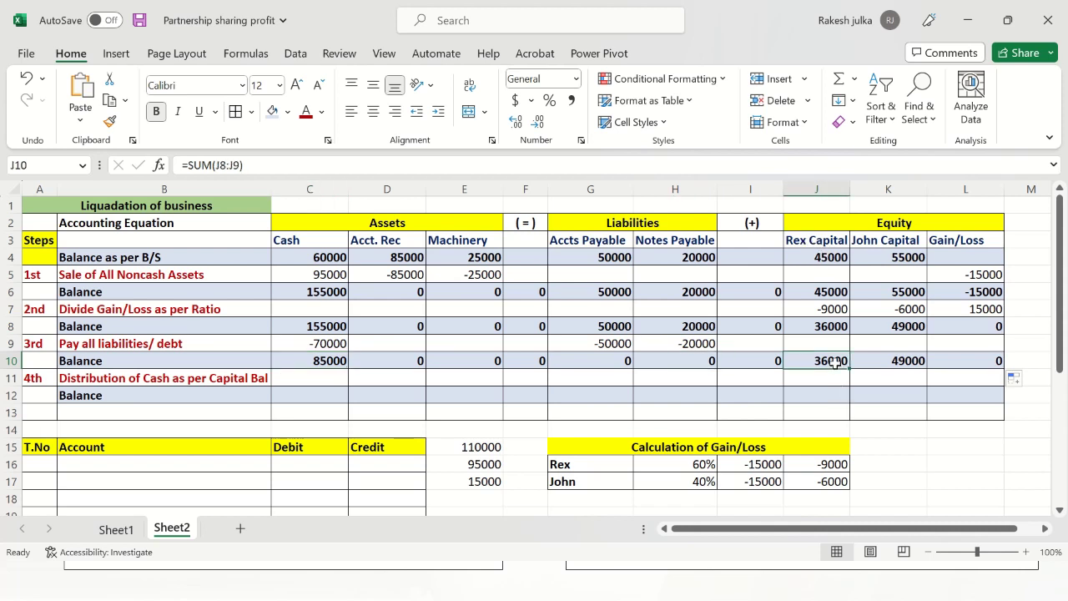
{"action": "left_click", "coordinate": [905, 362]}
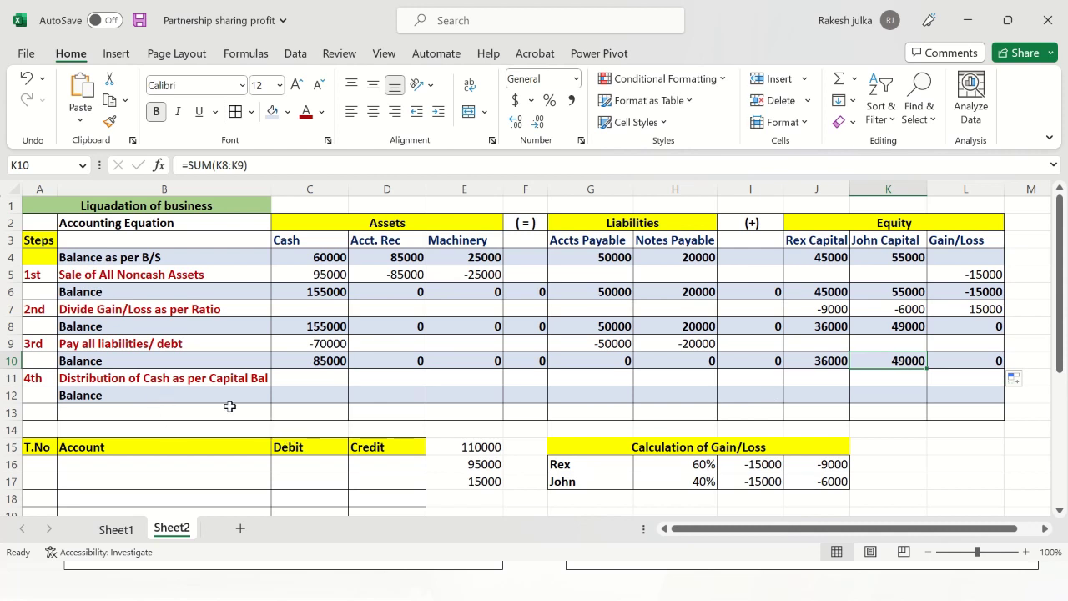
{"action": "left_click", "coordinate": [318, 378]}
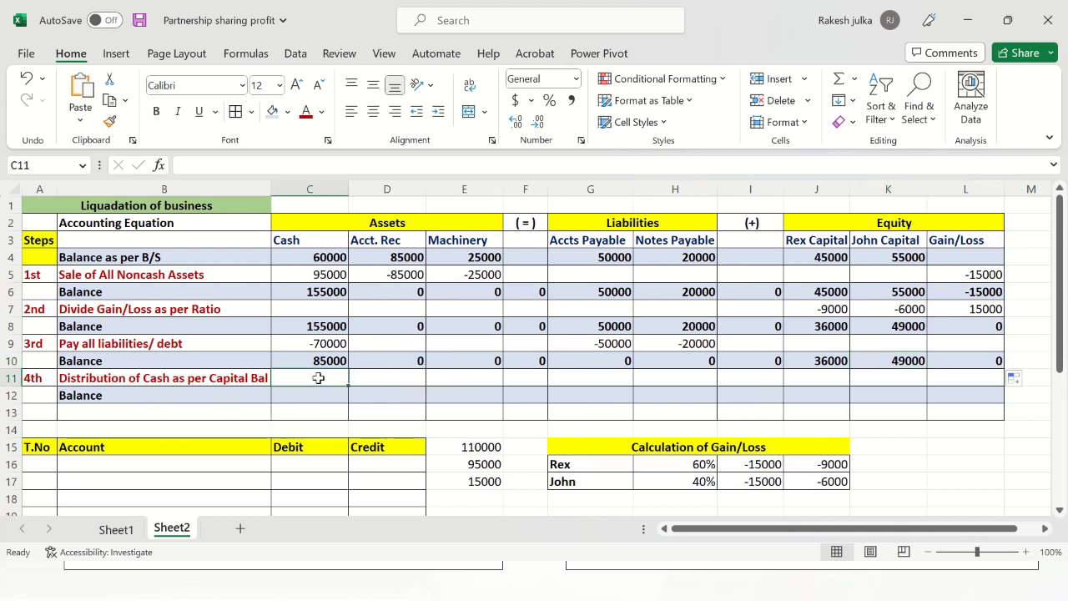
{"action": "type", "text": "-85000"}
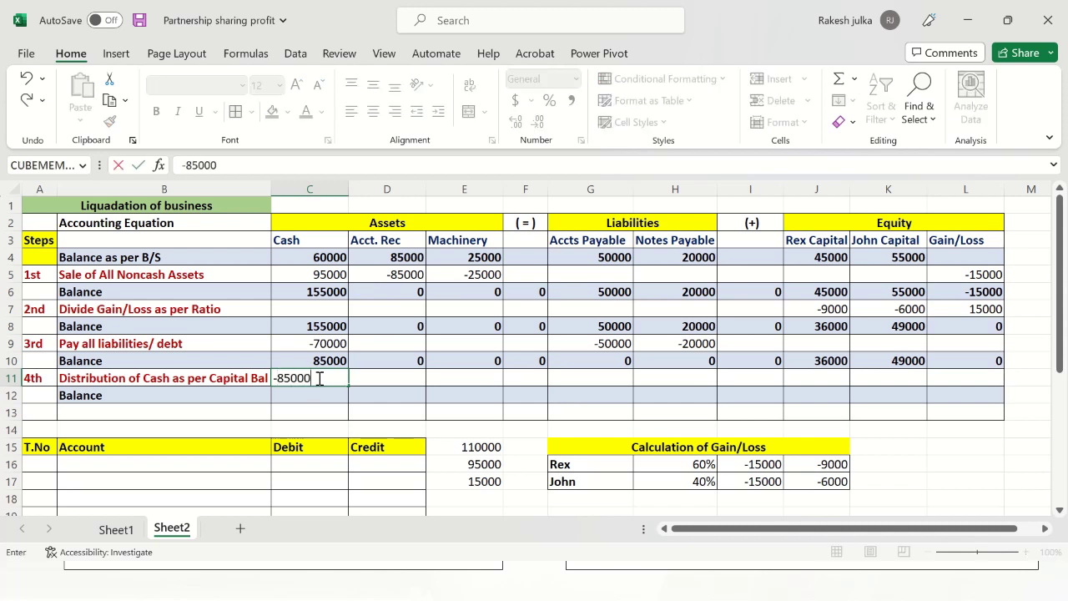
{"action": "key", "text": "Return"}
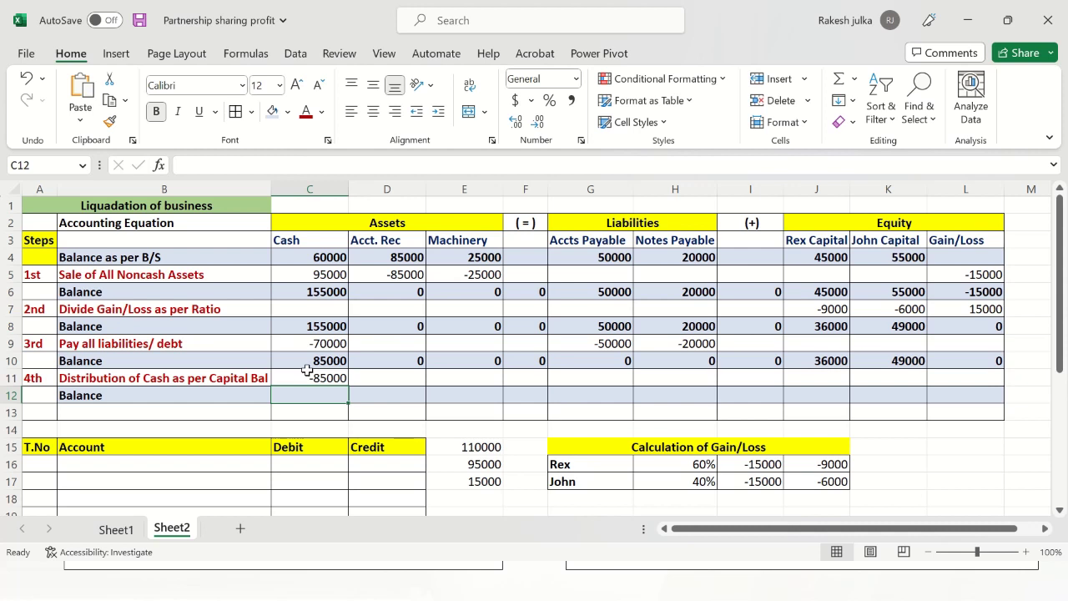
- Sum C10:C11 into the final Cash balance in C12
{"action": "left_click_drag", "start_coordinate": [320, 364], "coordinate": [320, 394]}
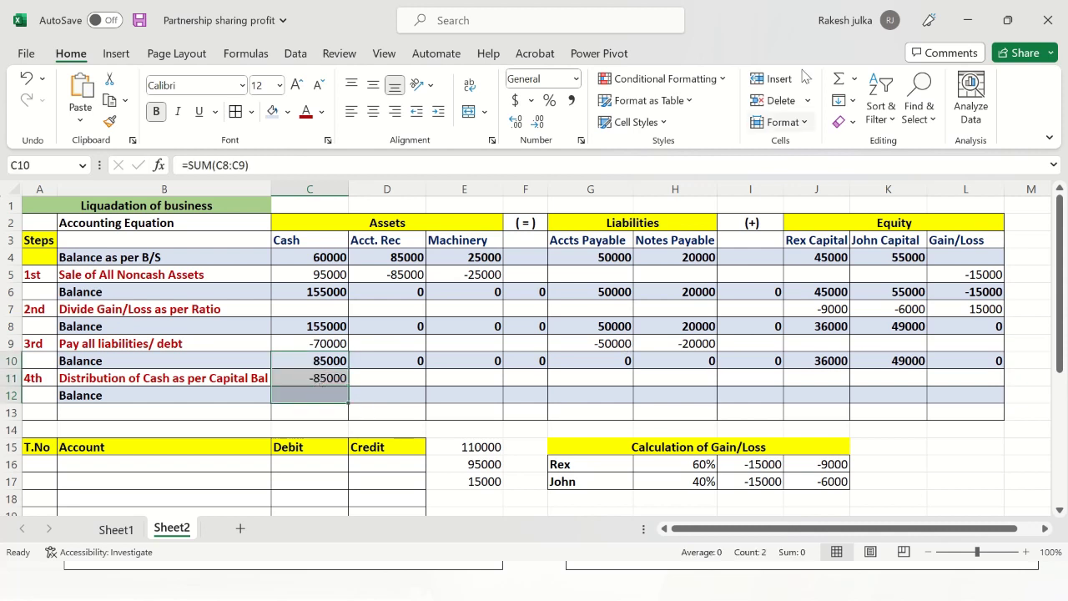
{"action": "left_click", "coordinate": [841, 80]}
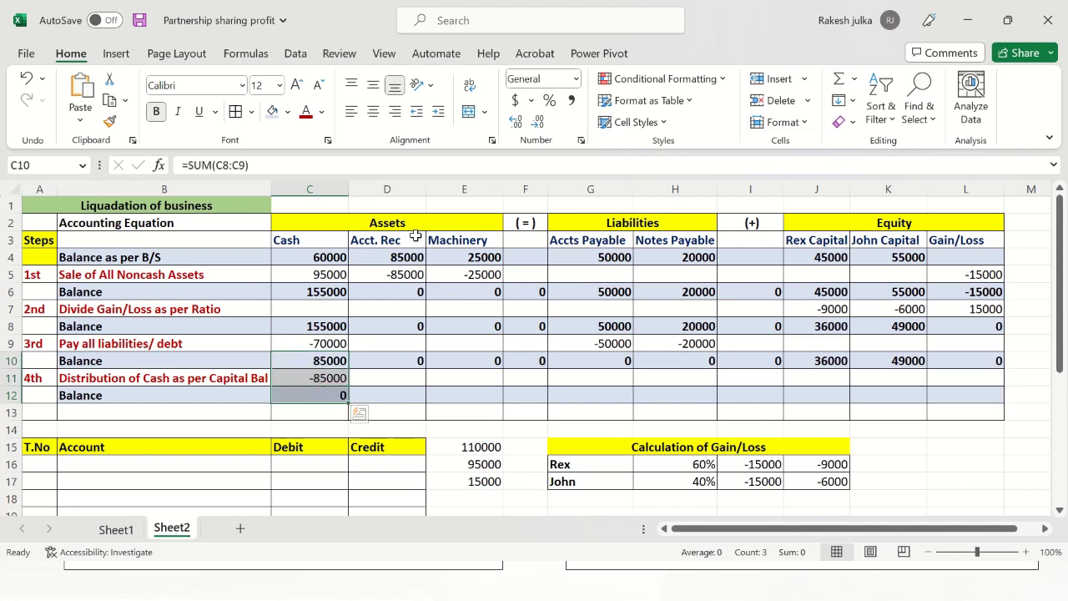
{"action": "left_click", "coordinate": [372, 374]}
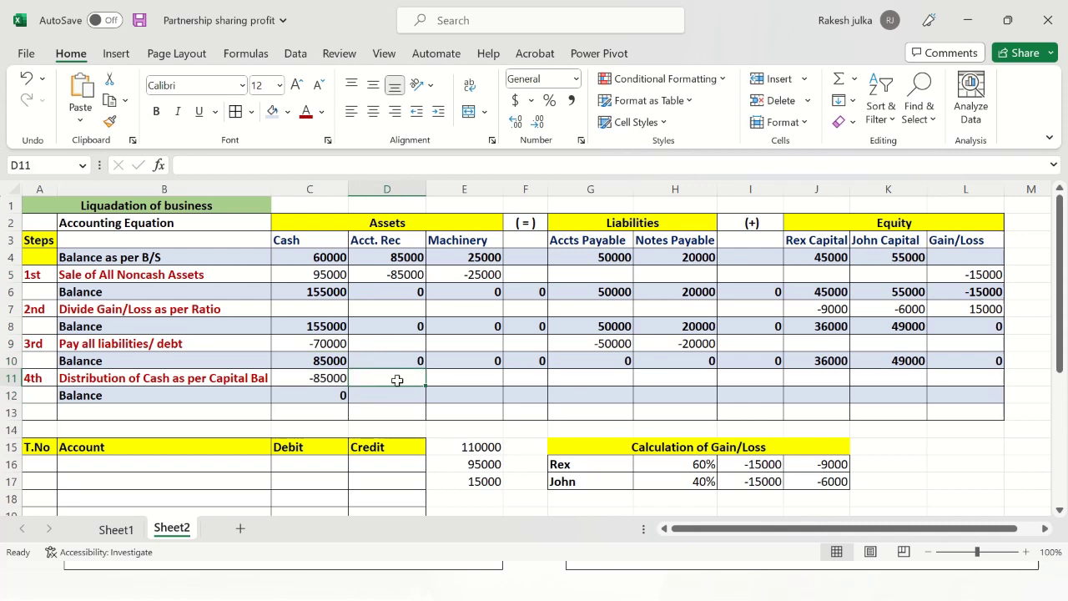
- Enter -36000 in J11 and -49000 in K11 as the partners' capital amounts in the Distribution of Cash as per Capital Bal row
{"action": "left_click", "coordinate": [333, 380]}
{"action": "left_click", "coordinate": [816, 376]}
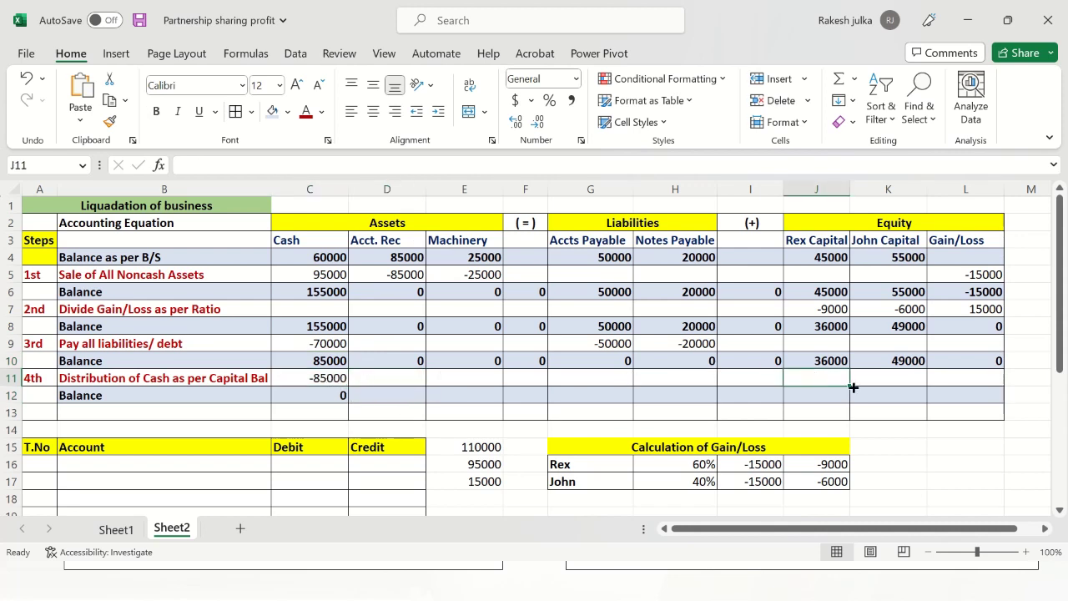
{"action": "type", "text": "-"}
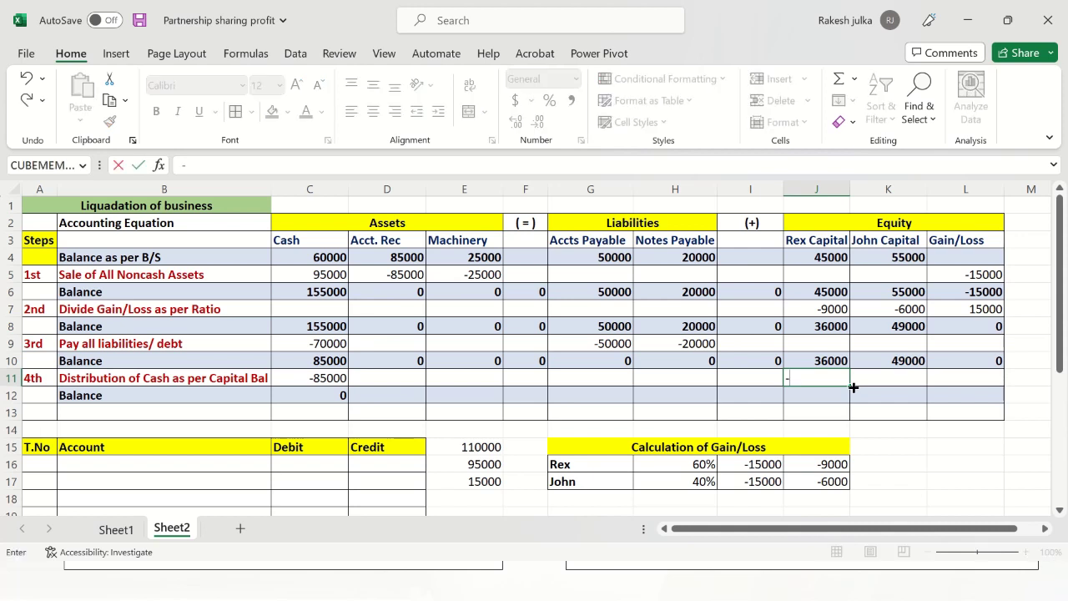
{"action": "type", "text": "36000"}
{"action": "left_click", "coordinate": [852, 385]}
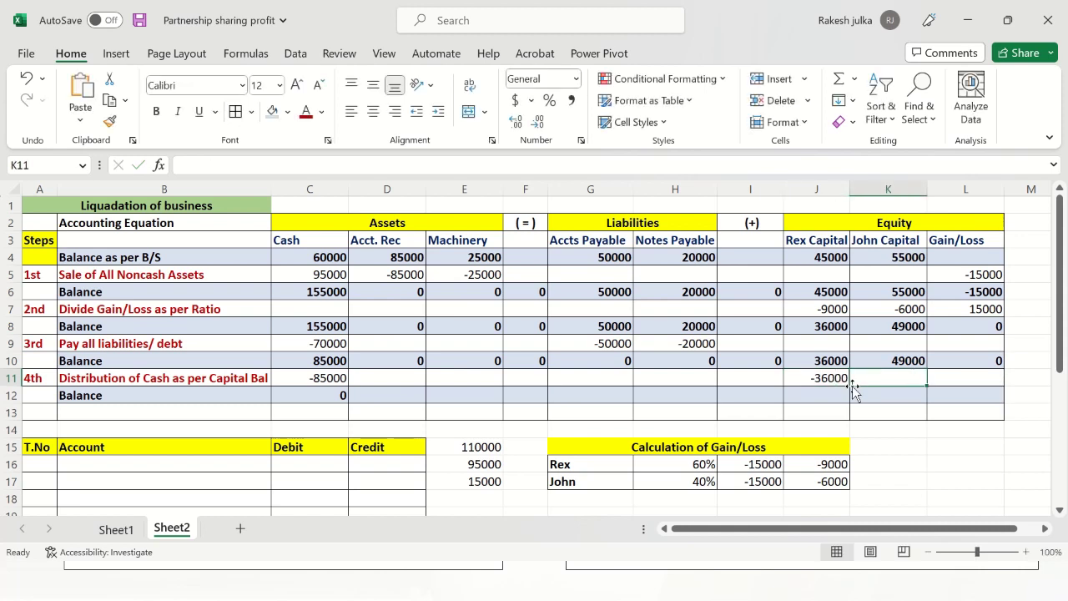
{"action": "type", "text": "-4900"}
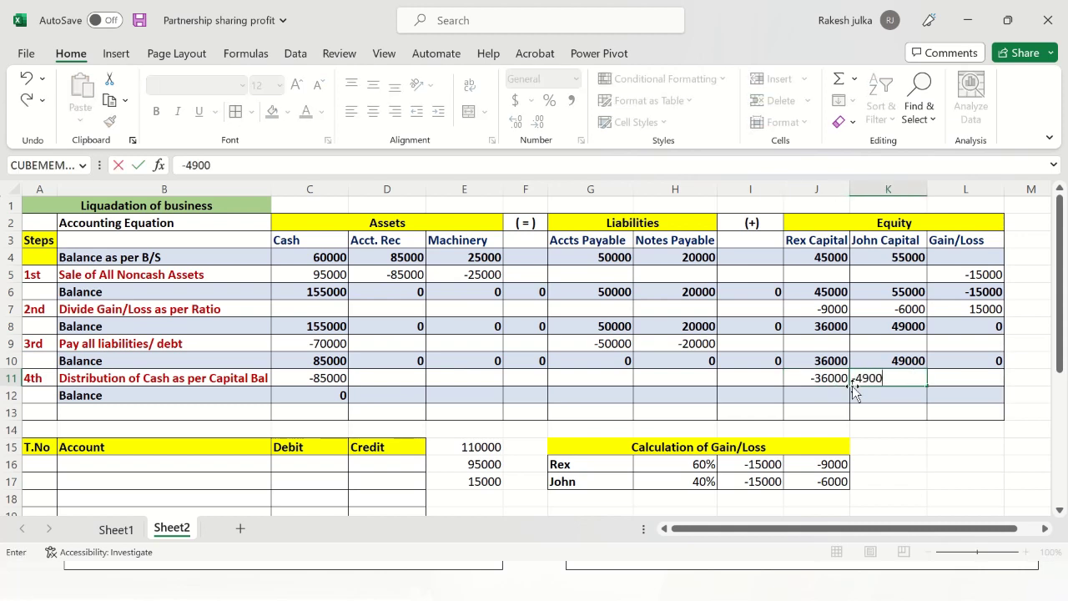
{"action": "key", "text": "Return"}
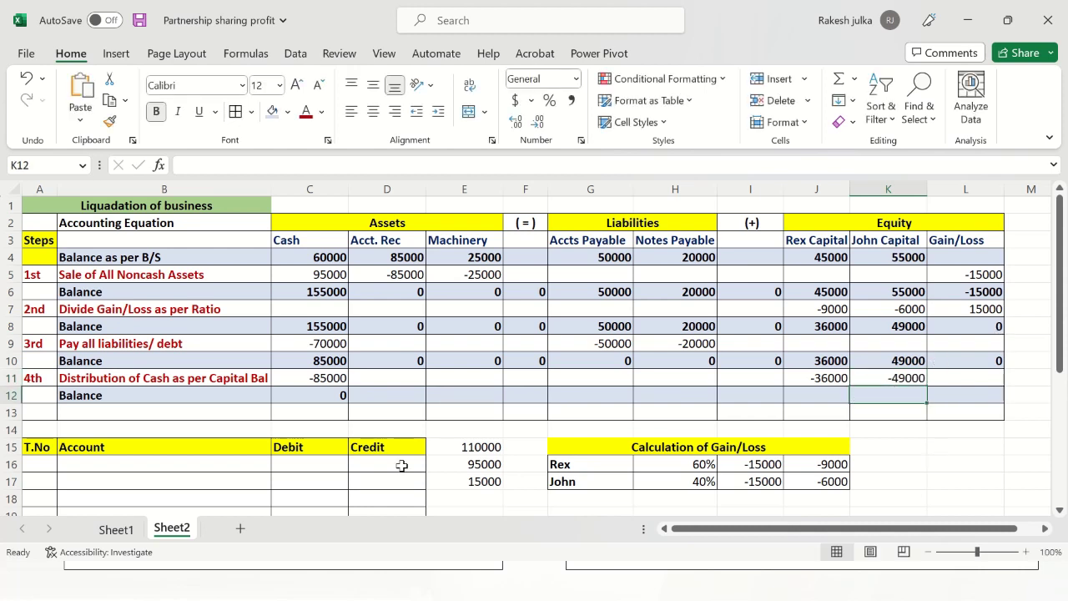
- Fill the final Cash balance formula in C12 across the Balance row to Gain/Loss in L12
{"action": "left_click", "coordinate": [338, 397]}
{"action": "left_click_drag", "start_coordinate": [345, 402], "coordinate": [974, 407]}
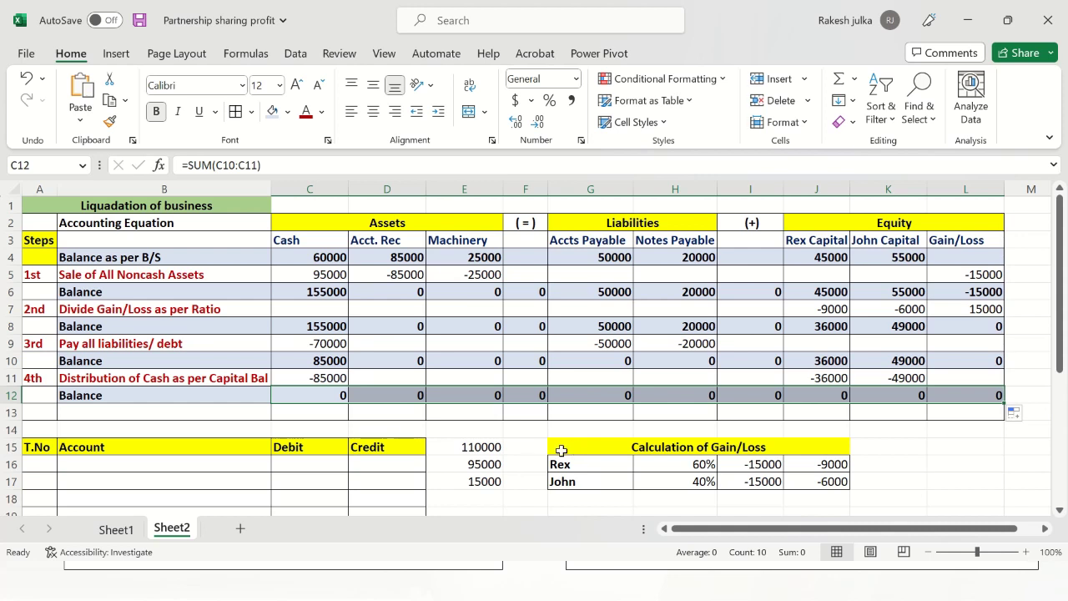
{"action": "scroll", "coordinate": [241, 355], "scroll_direction": "down", "scroll_amount": 2}
{"action": "scroll", "coordinate": [241, 355], "scroll_direction": "up", "scroll_amount": 2}
- Start the first journal entry in row 16 with T.No 1 and Cash A/c as the account
{"action": "left_click", "coordinate": [328, 276]}
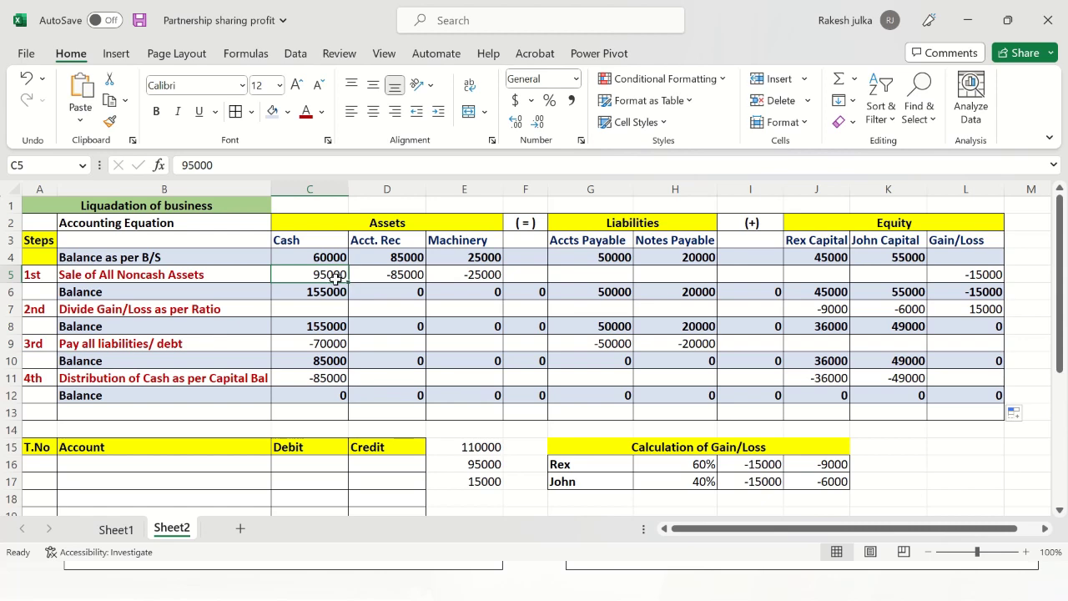
{"action": "scroll", "coordinate": [242, 440], "scroll_direction": "down", "scroll_amount": 1}
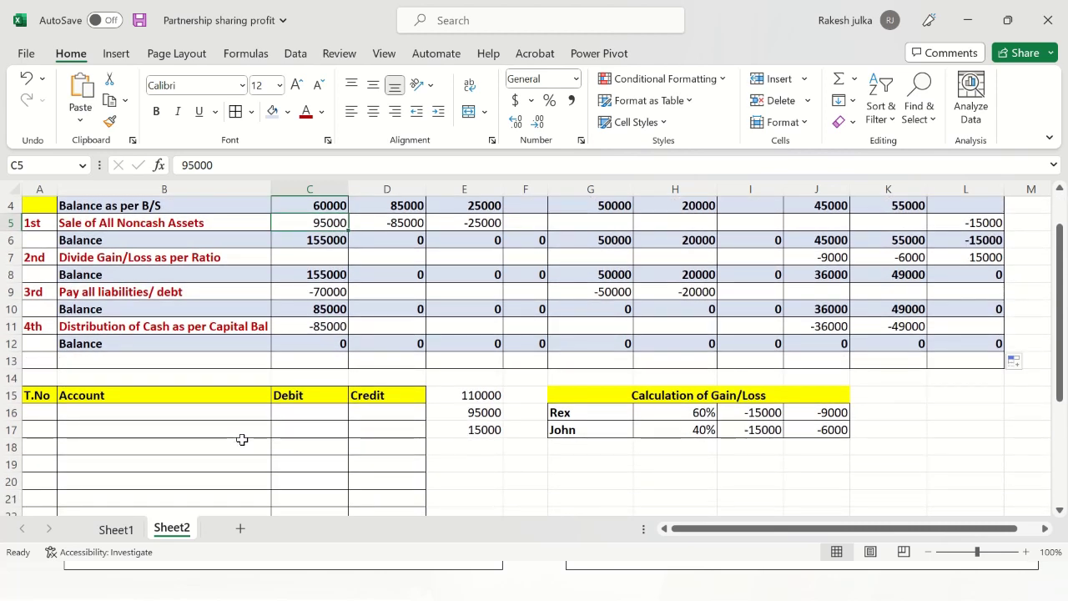
{"action": "scroll", "coordinate": [217, 417], "scroll_direction": "down", "scroll_amount": 1}
{"action": "left_click", "coordinate": [175, 363]}
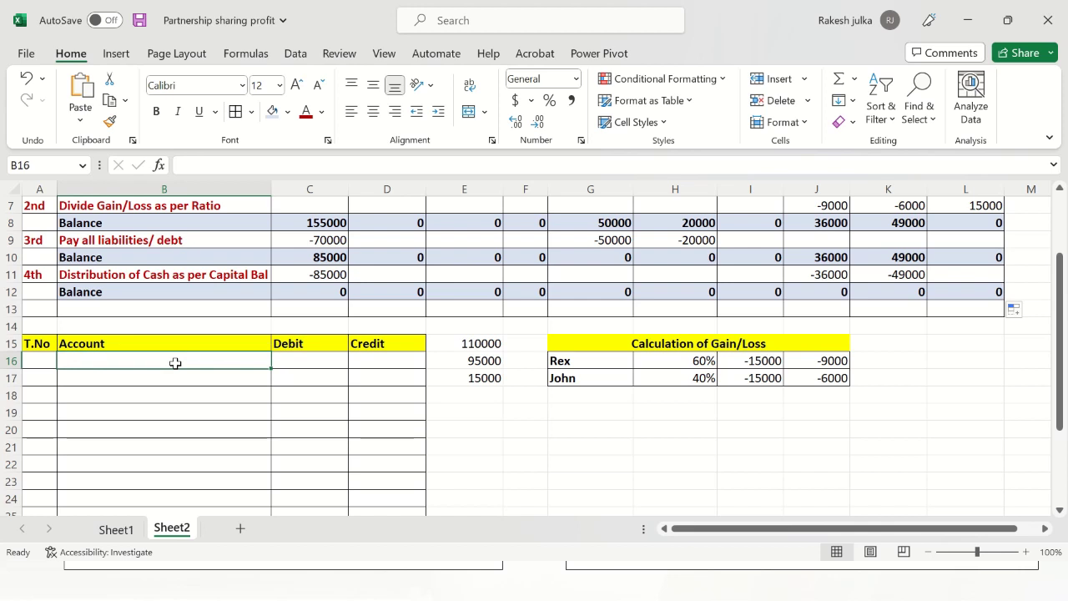
{"action": "type", "text": "C"}
{"action": "key", "text": "Left"}
{"action": "type", "text": "1"}
{"action": "key", "text": "Tab"}
{"action": "type", "text": "Cash A"}
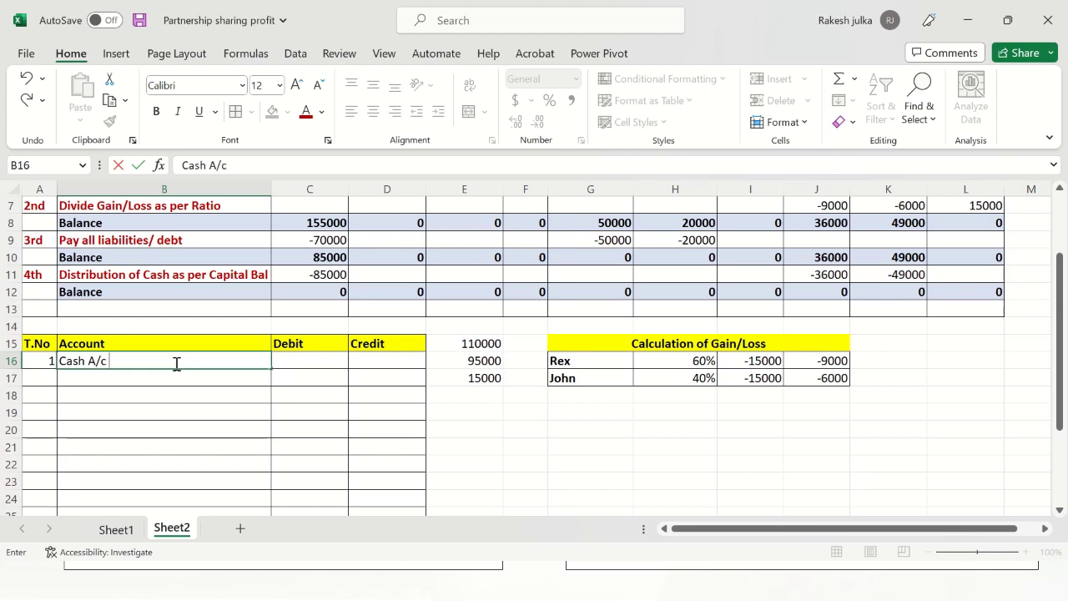
{"action": "type", "text": "/c"}
{"action": "key", "text": "Return"}
- Enter 95000 as the debit for Cash A/c in C16
{"action": "key", "text": "Up"}
{"action": "key", "text": "Right"}
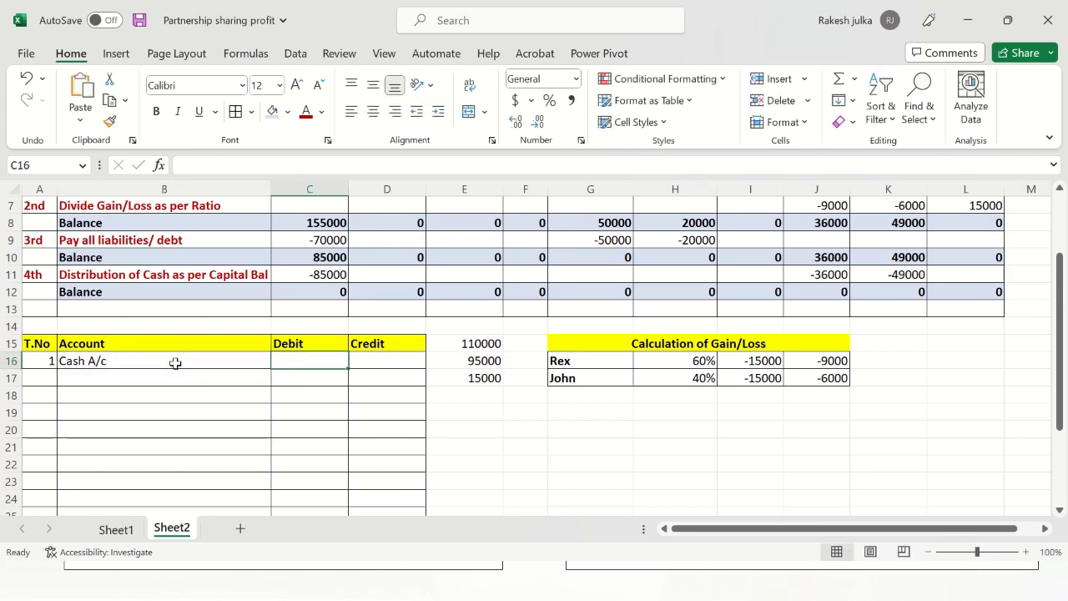
{"action": "scroll", "coordinate": [175, 363], "scroll_direction": "up", "scroll_amount": 2}
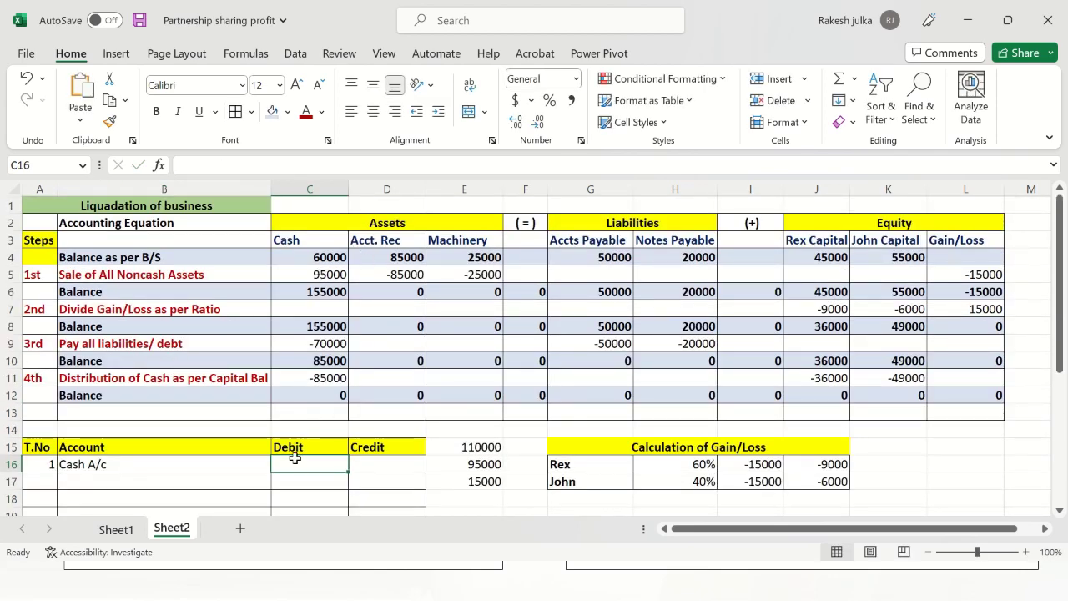
{"action": "type", "text": "95000"}
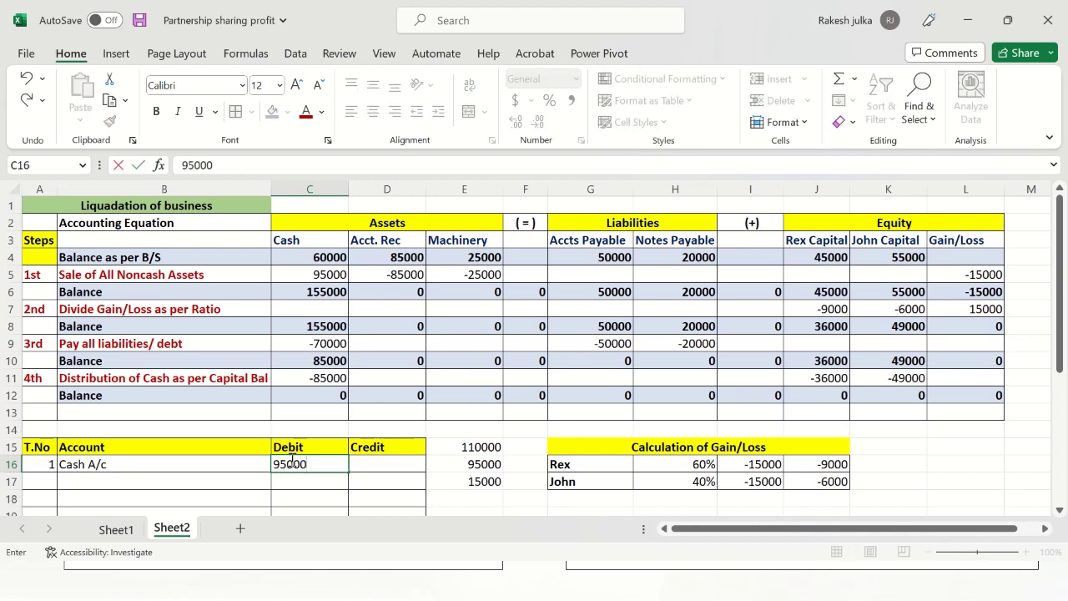
{"action": "key", "text": "Return"}
- Enter "To Accounts Receivable" as the account in B18, leaving row 17 empty
{"action": "key", "text": "Return"}
{"action": "key", "text": "Left"}
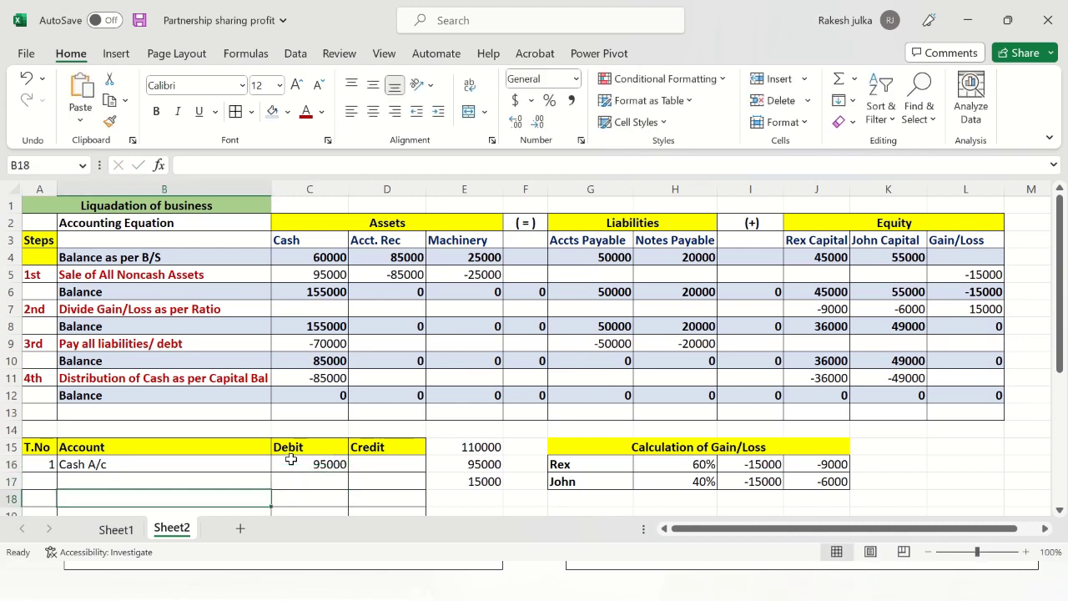
{"action": "type", "text": "to"}
{"action": "key", "text": "BackSpace"}
{"action": "key", "text": "BackSpace"}
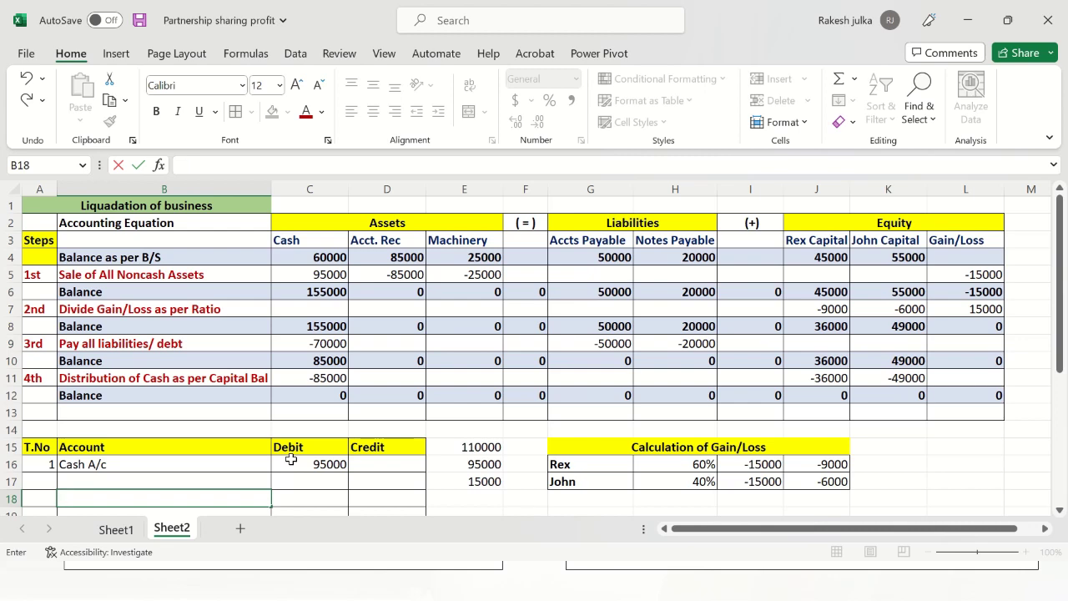
{"action": "type", "text": "To"}
{"action": "scroll", "coordinate": [288, 467], "scroll_direction": "down", "scroll_amount": 1}
{"action": "key", "text": "ctrl+Return"}
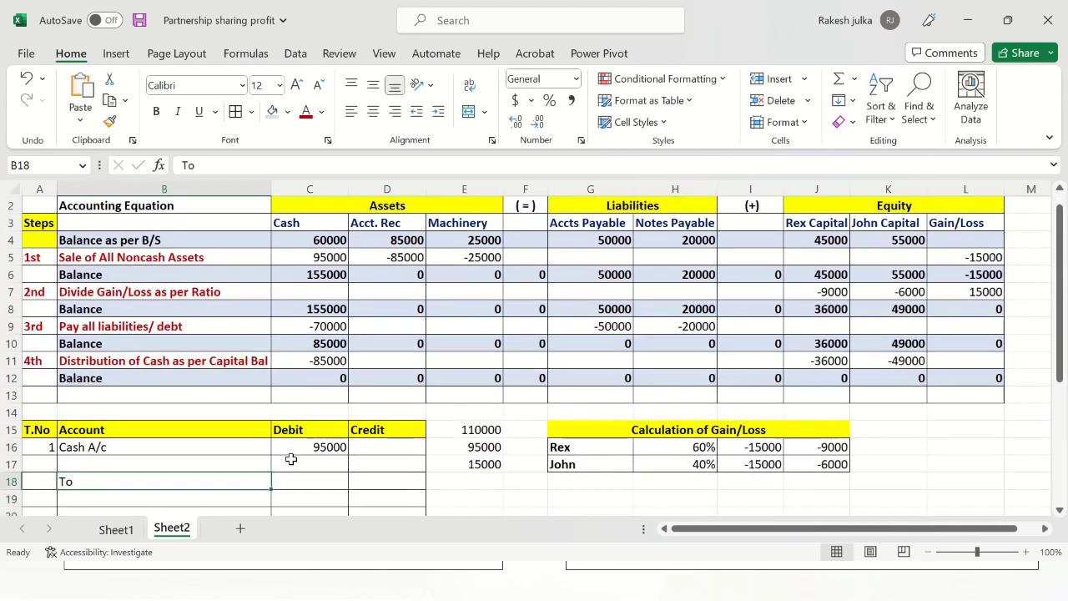
{"action": "double_click", "coordinate": [92, 484]}
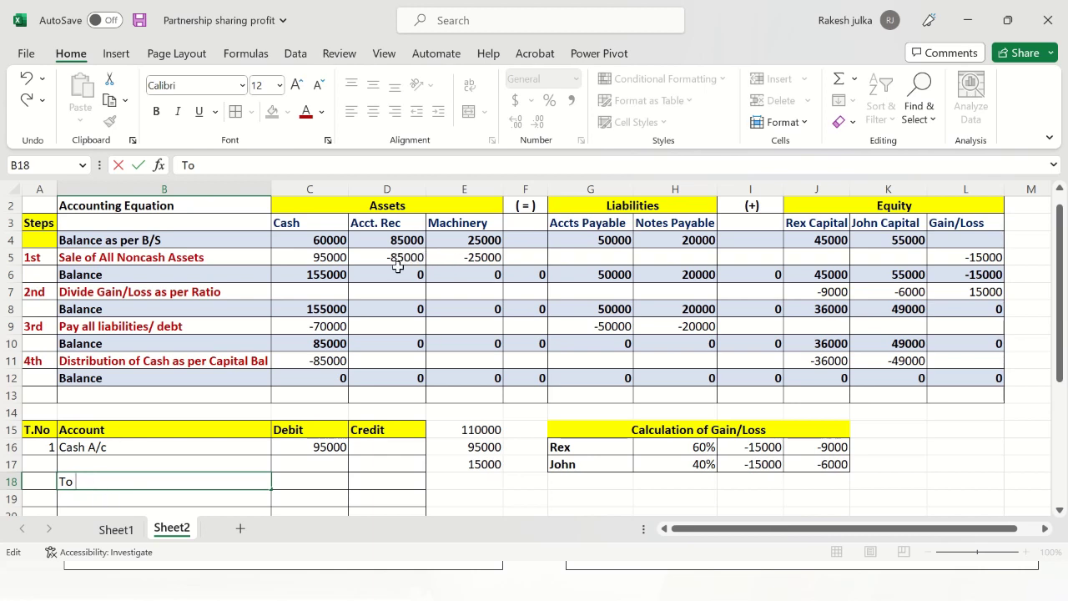
{"action": "type", "text": "Accounts R"}
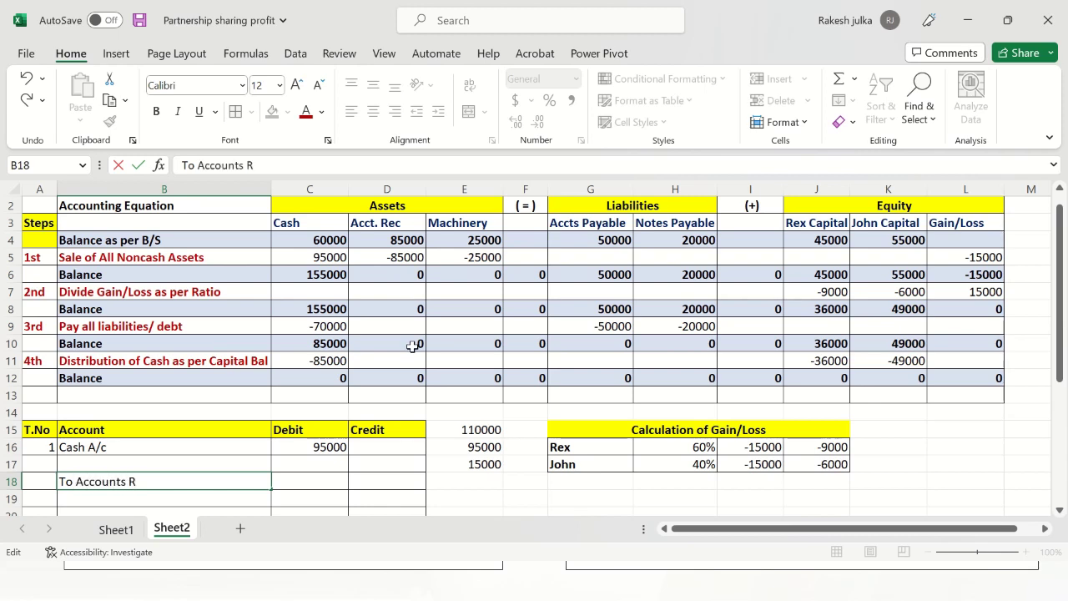
{"action": "type", "text": "eceivable"}
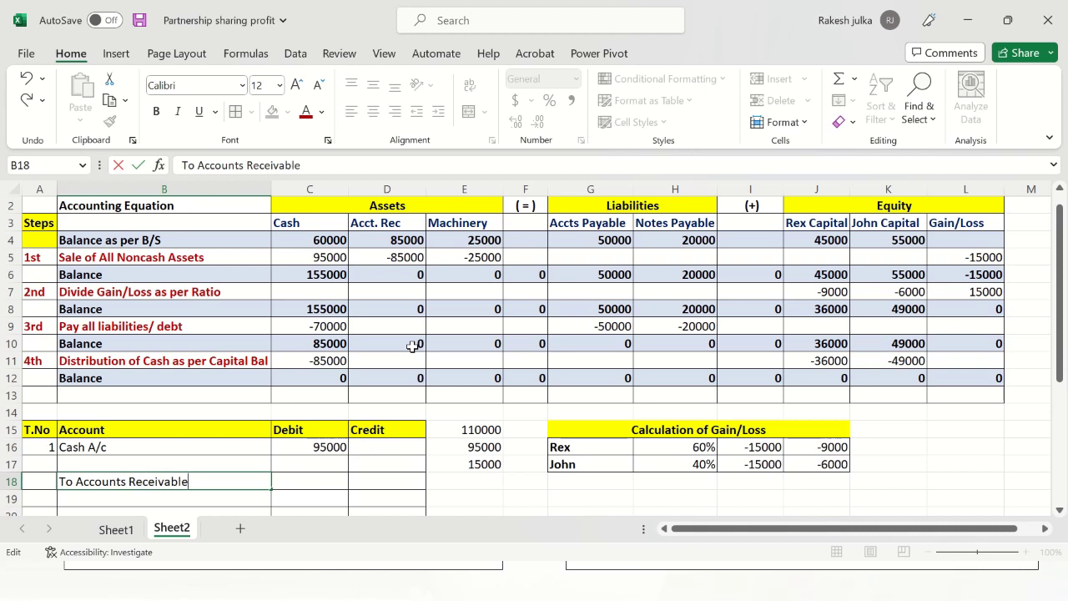
{"action": "key", "text": "ctrl+Return"}
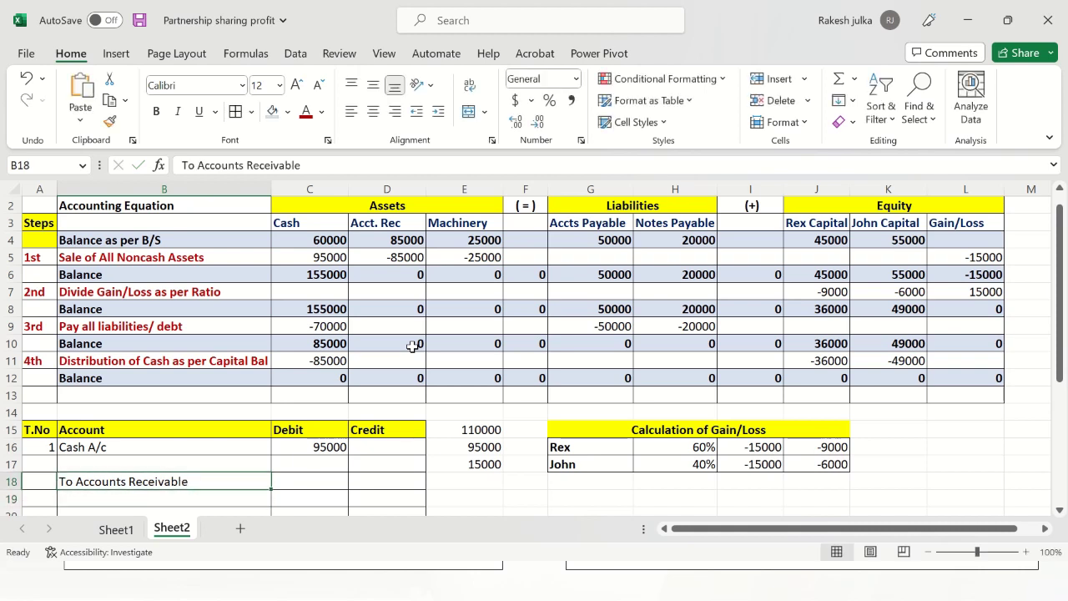
- Enter 85000 as the credit for Accounts Receivable in D18
{"action": "key", "text": "Right"}
{"action": "key", "text": "Right"}
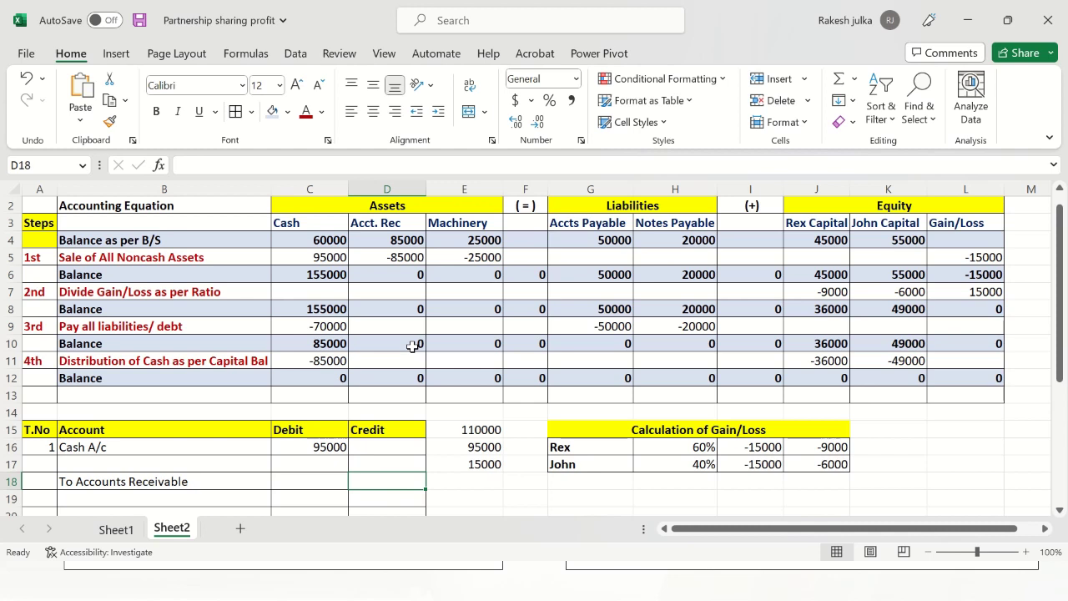
{"action": "type", "text": "85000"}
{"action": "key", "text": "Return"}
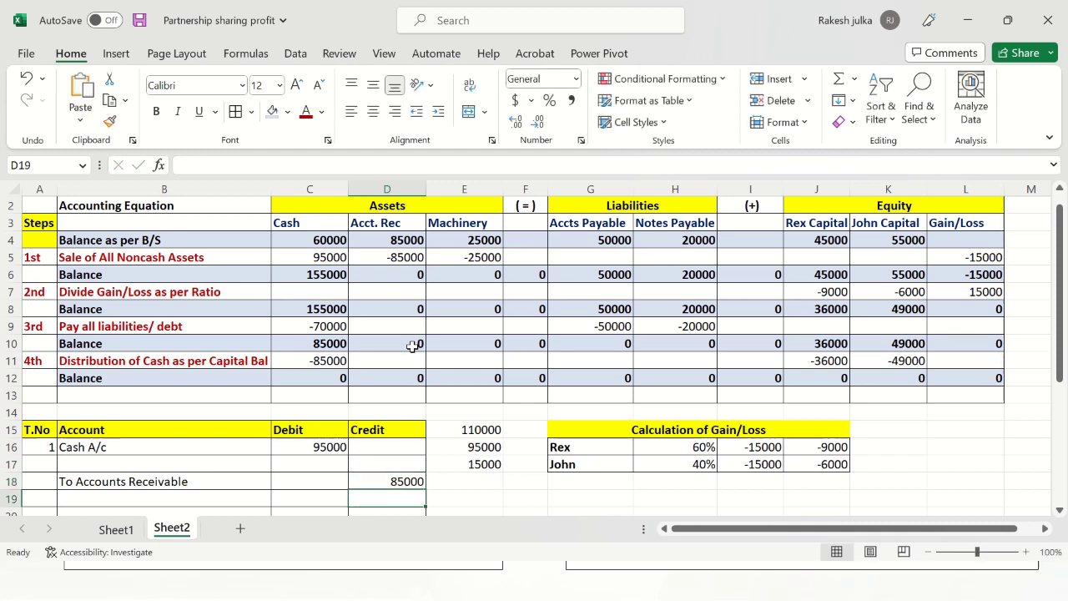
- Add "to Machinery" in B19 with a credit of 25000 in D19
{"action": "key", "text": "Left"}
{"action": "key", "text": "Left"}
{"action": "type", "text": "to Machinery"}
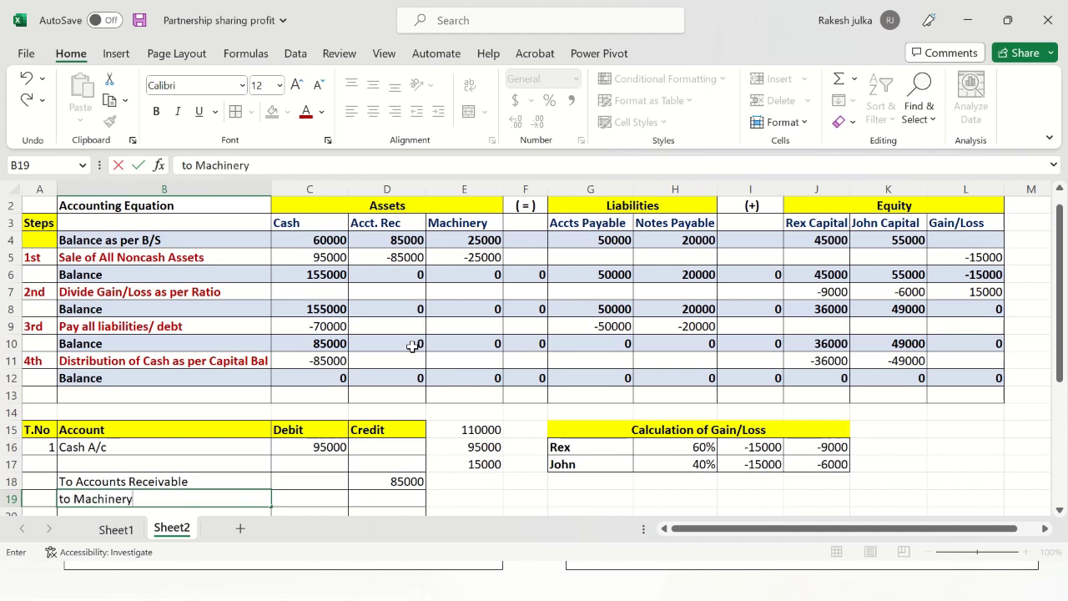
{"action": "key", "text": "Right"}
{"action": "key", "text": "Right"}
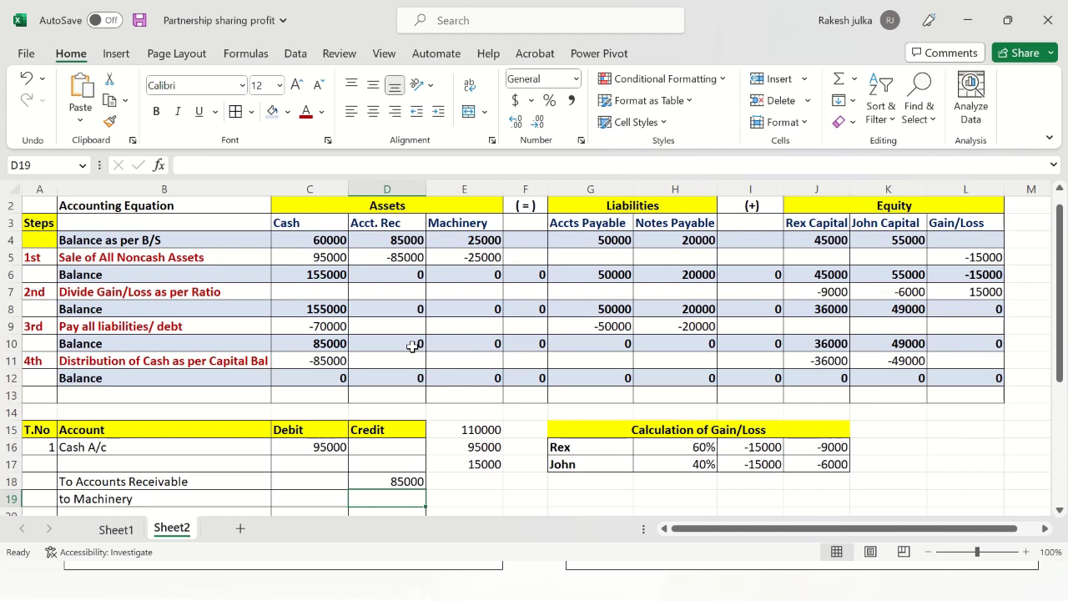
{"action": "type", "text": "25000"}
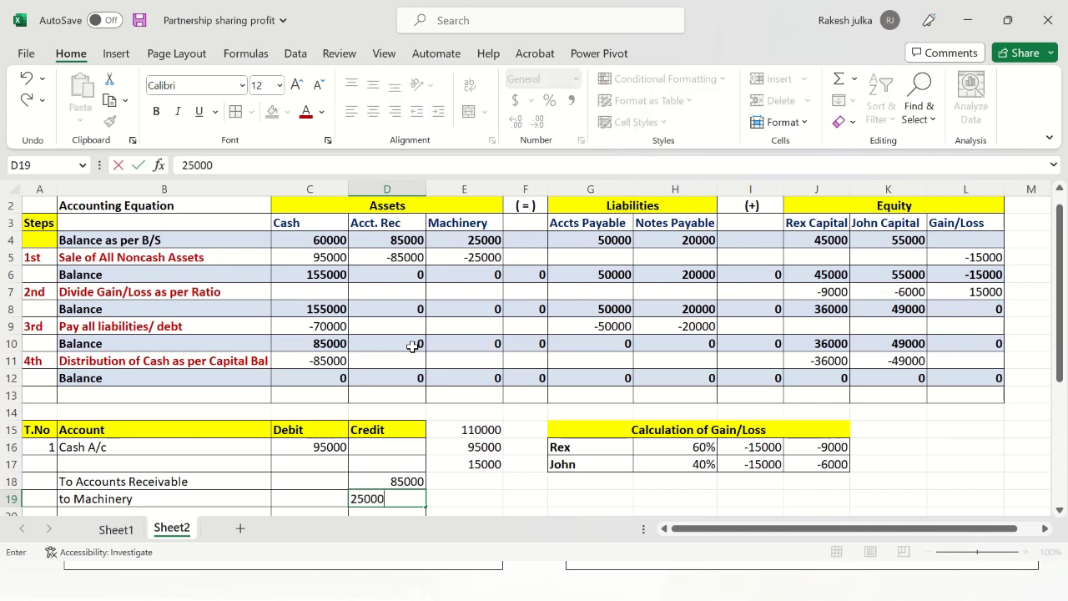
{"action": "key", "text": "Return"}
- Enter "Loss on sale of Assets" as the account in B17, between the Cash and Accounts Receivable lines
{"action": "key", "text": "Up"}
{"action": "key", "text": "Up"}
{"action": "key", "text": "Up"}
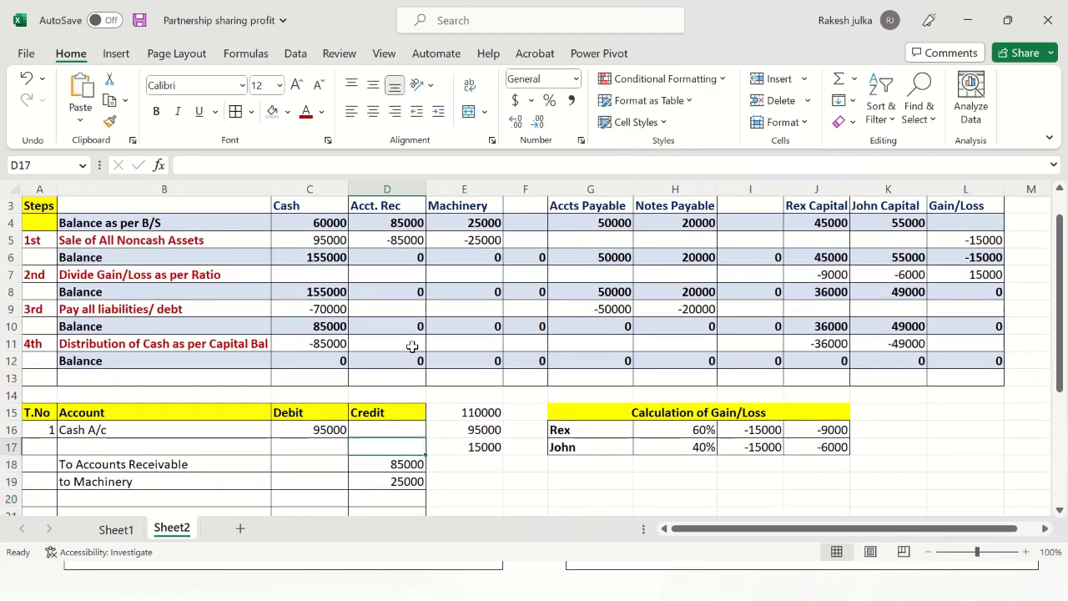
{"action": "key", "text": "Left"}
{"action": "key", "text": "Left"}
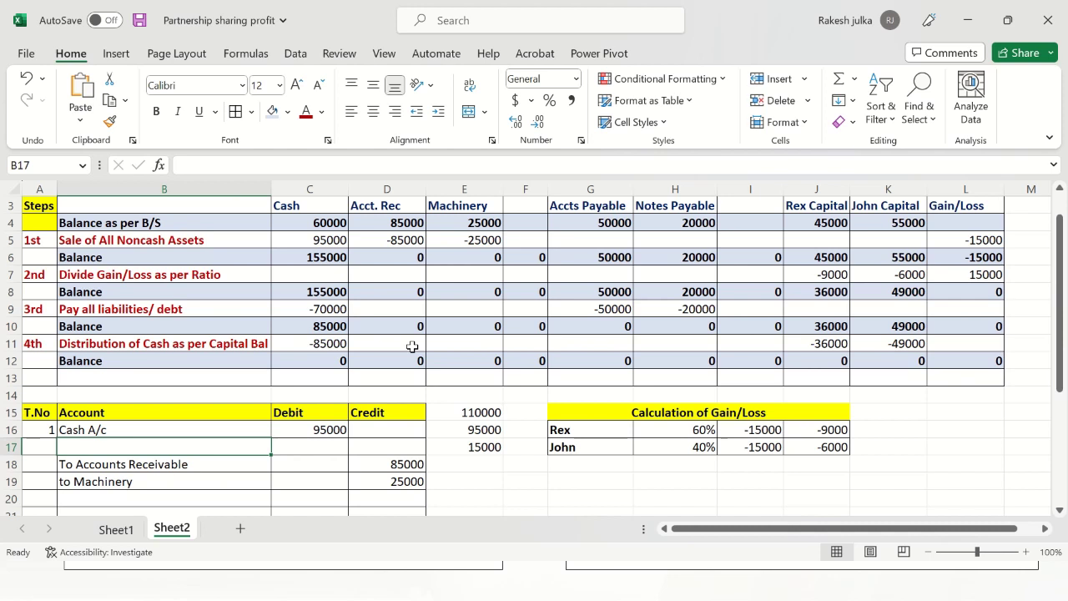
{"action": "type", "text": "Lo"}
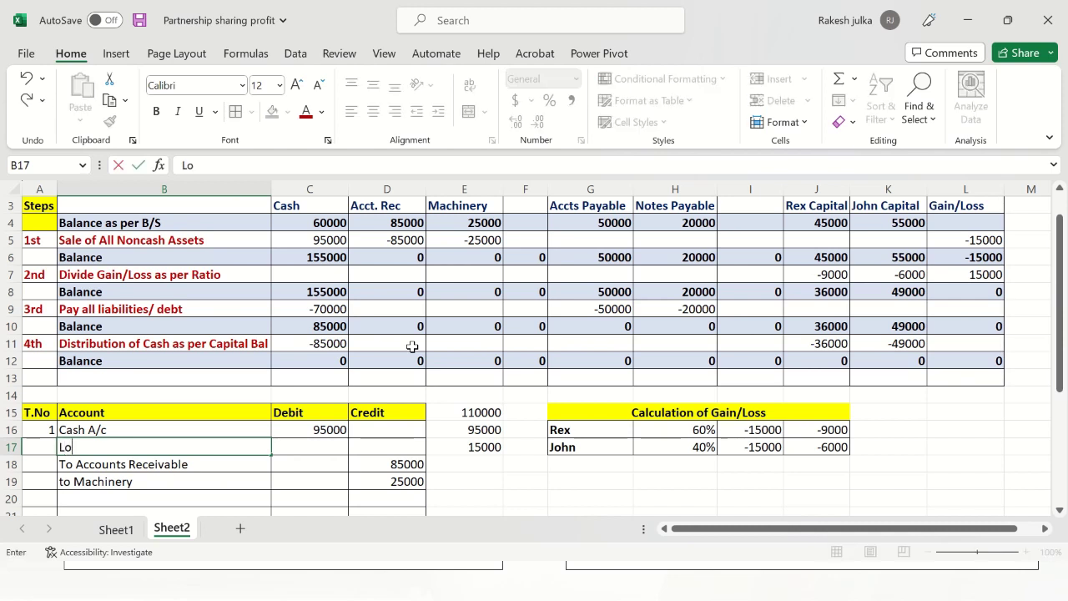
{"action": "type", "text": "ss on sale of Asse"}
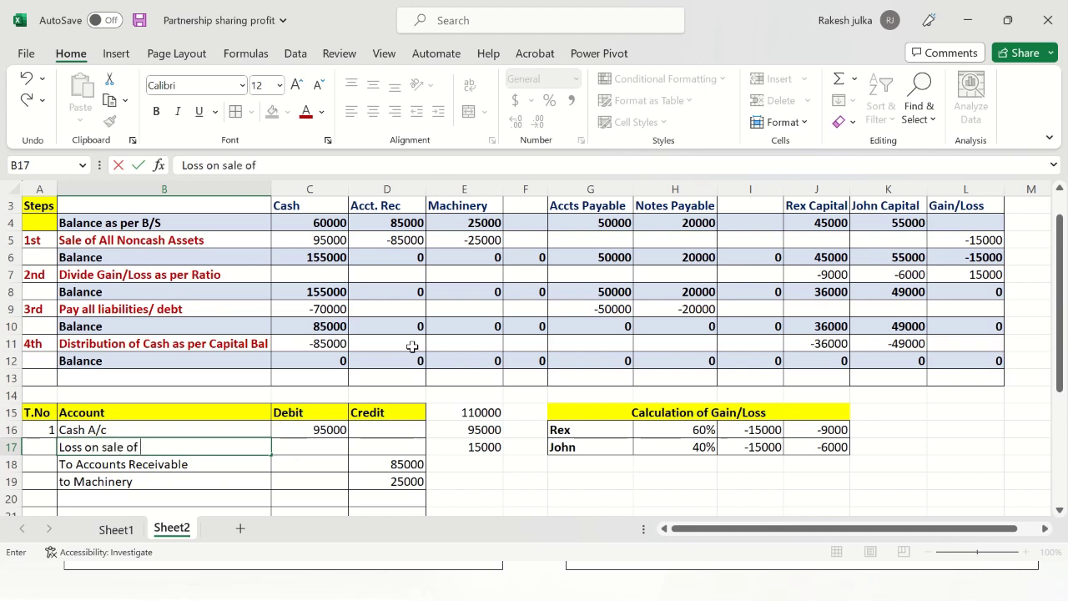
{"action": "type", "text": "ts"}
{"action": "key", "text": "Tab"}
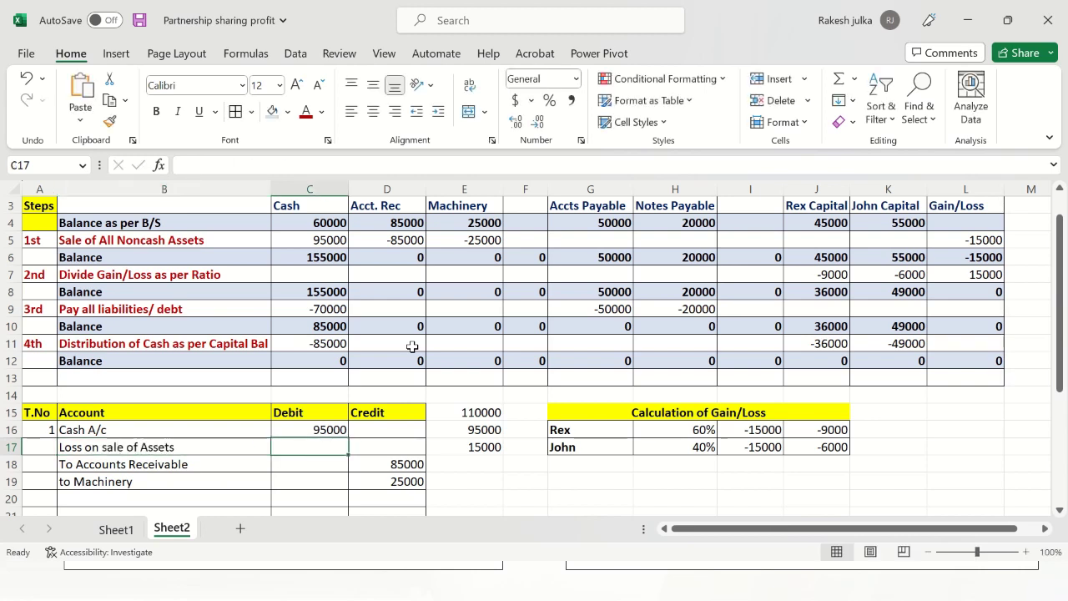
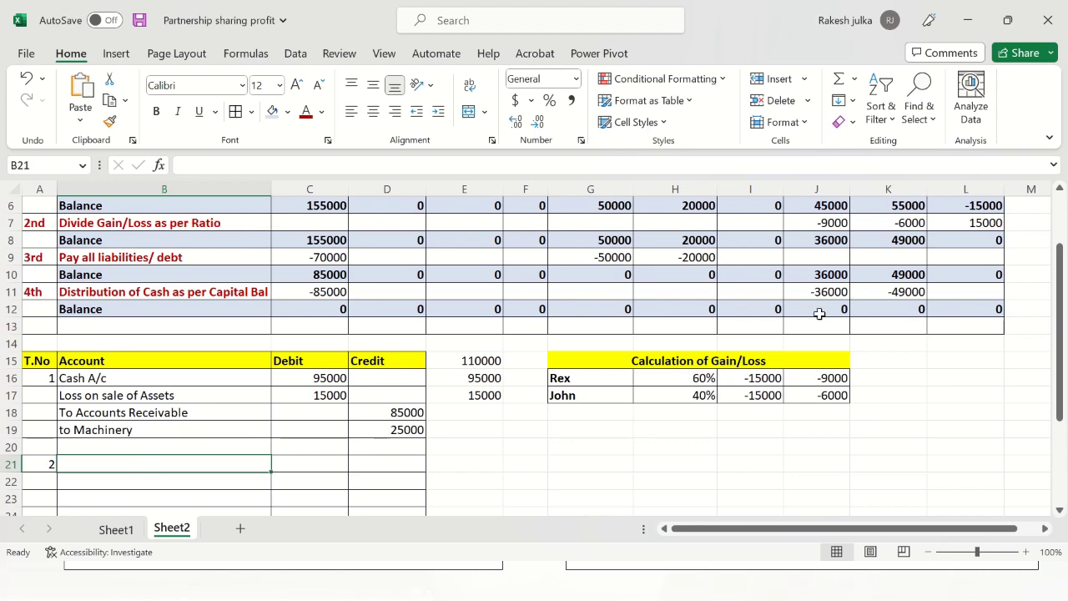
{"action": "scroll", "coordinate": [788, 292], "scroll_direction": "up", "scroll_amount": 1}
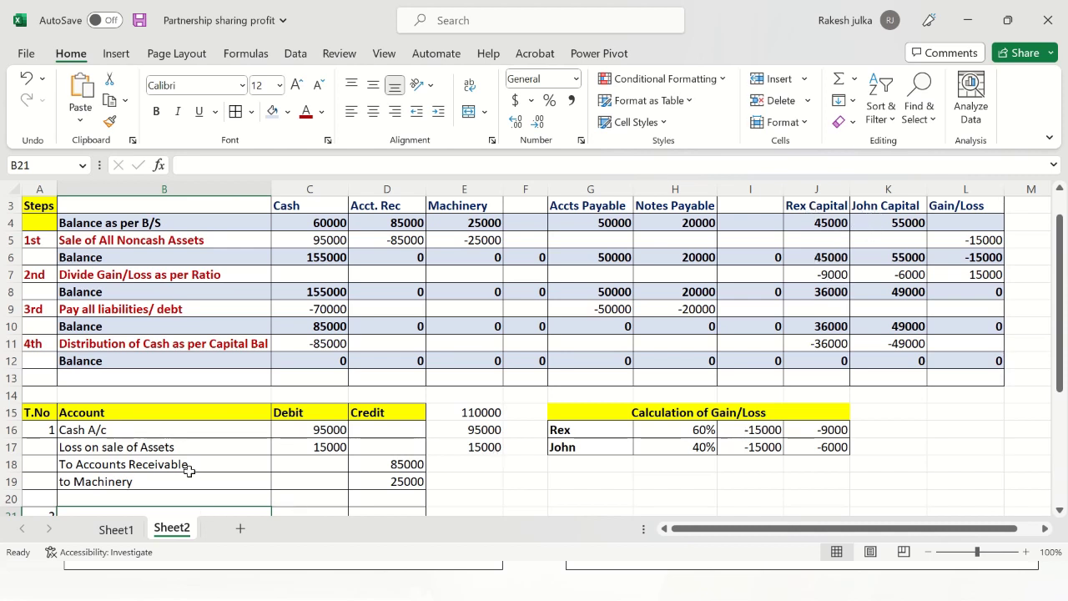
{"action": "scroll", "coordinate": [190, 471], "scroll_direction": "down", "scroll_amount": 1}
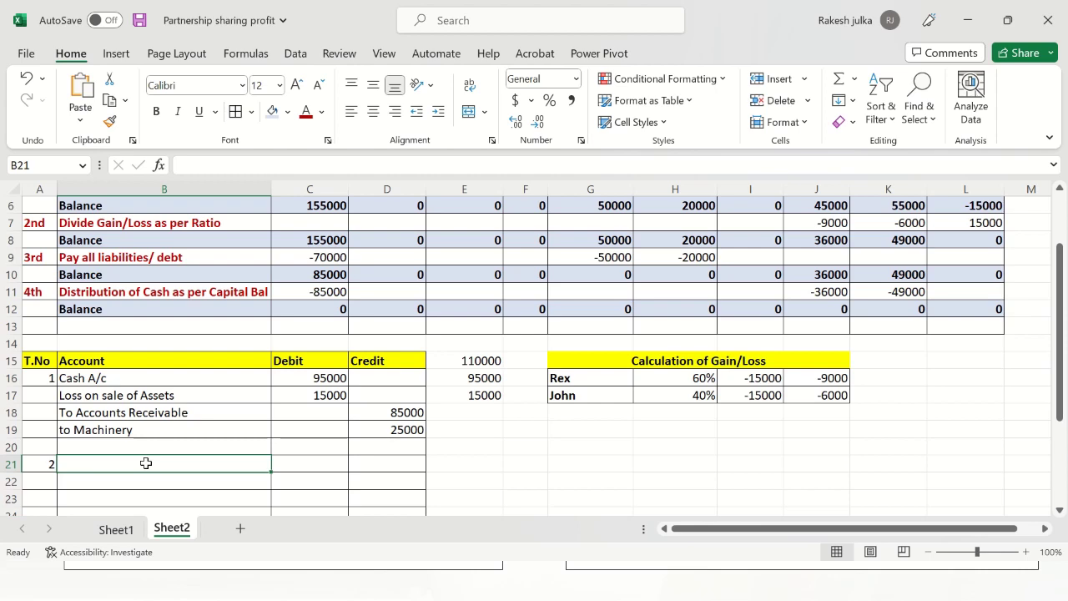
{"action": "scroll", "coordinate": [145, 463], "scroll_direction": "up", "scroll_amount": 2}
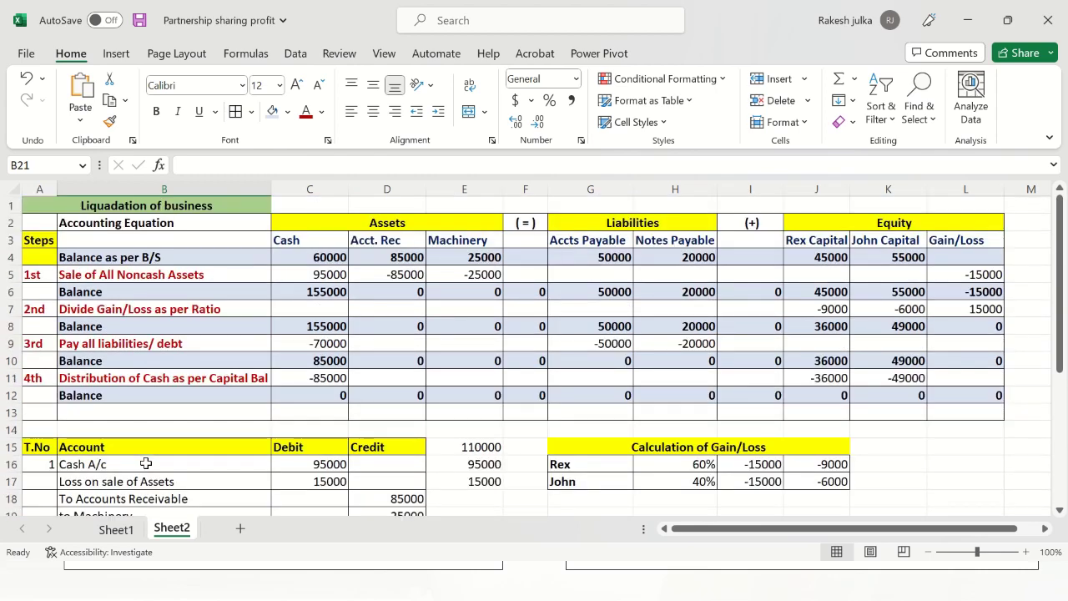
{"action": "scroll", "coordinate": [145, 463], "scroll_direction": "down", "scroll_amount": 2}
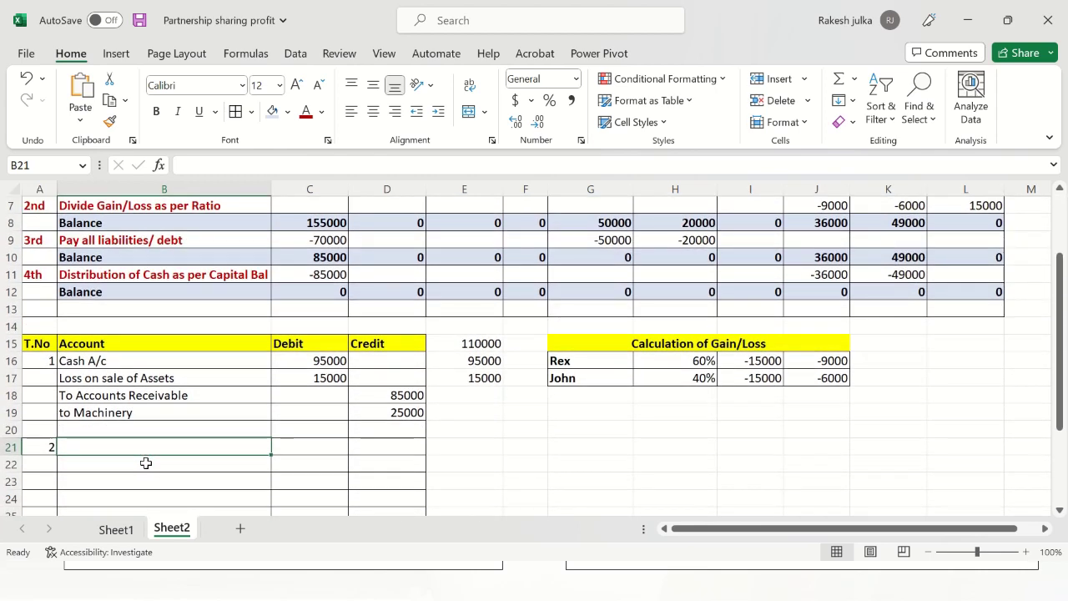
- Enter the 60% partner's "Capital A/c" as the account in B21 and the 40% partner's "Capital A/c" in B22
{"action": "type", "text": "Rex Cap"}
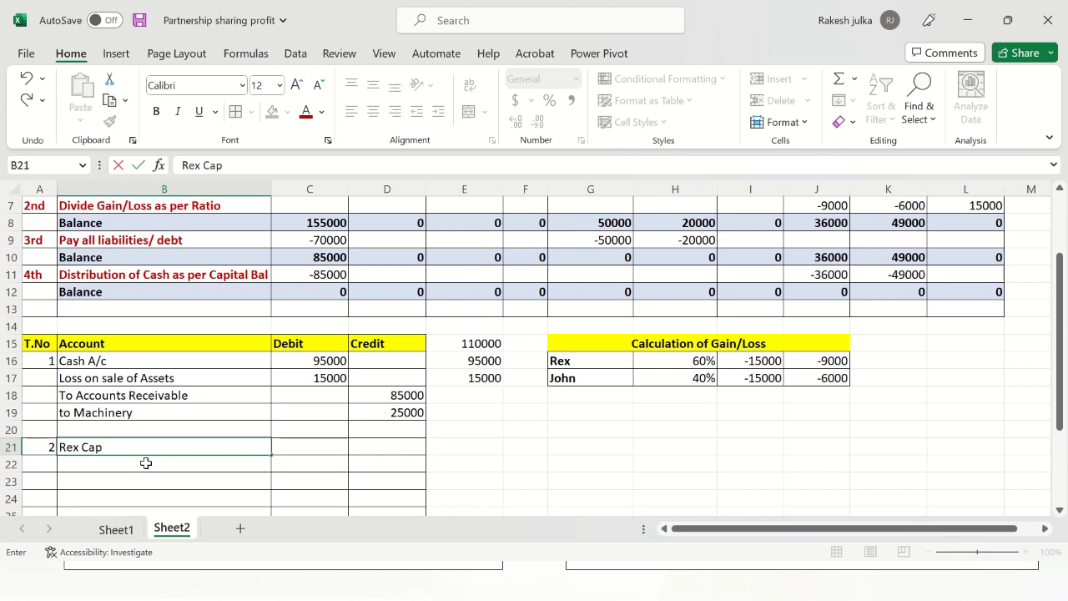
{"action": "type", "text": "ital A/c"}
{"action": "key", "text": "Return"}
{"action": "type", "text": "John Ca"}
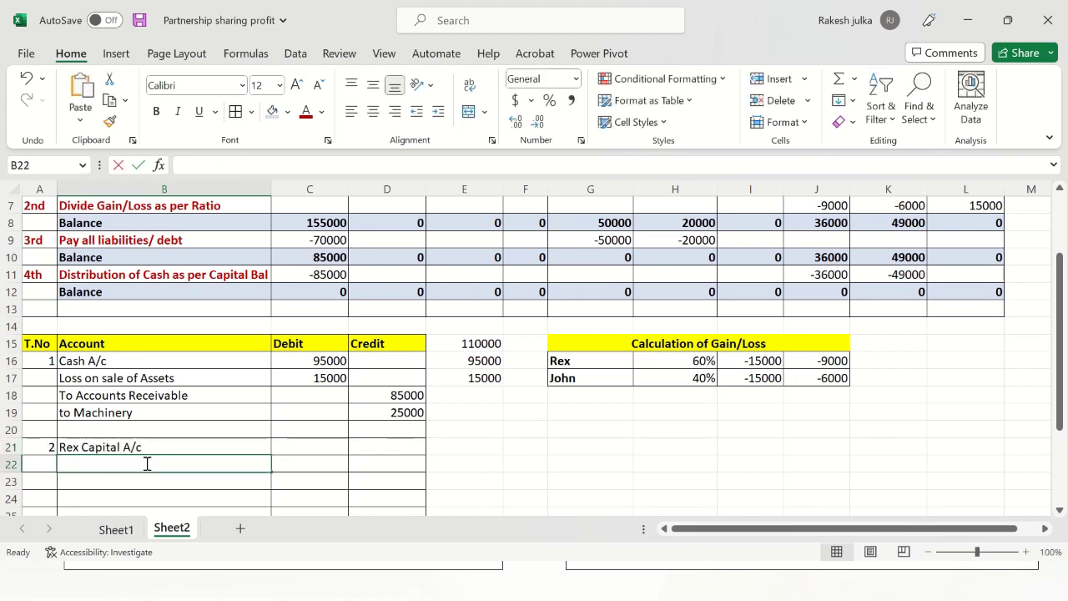
{"action": "type", "text": "pital"}
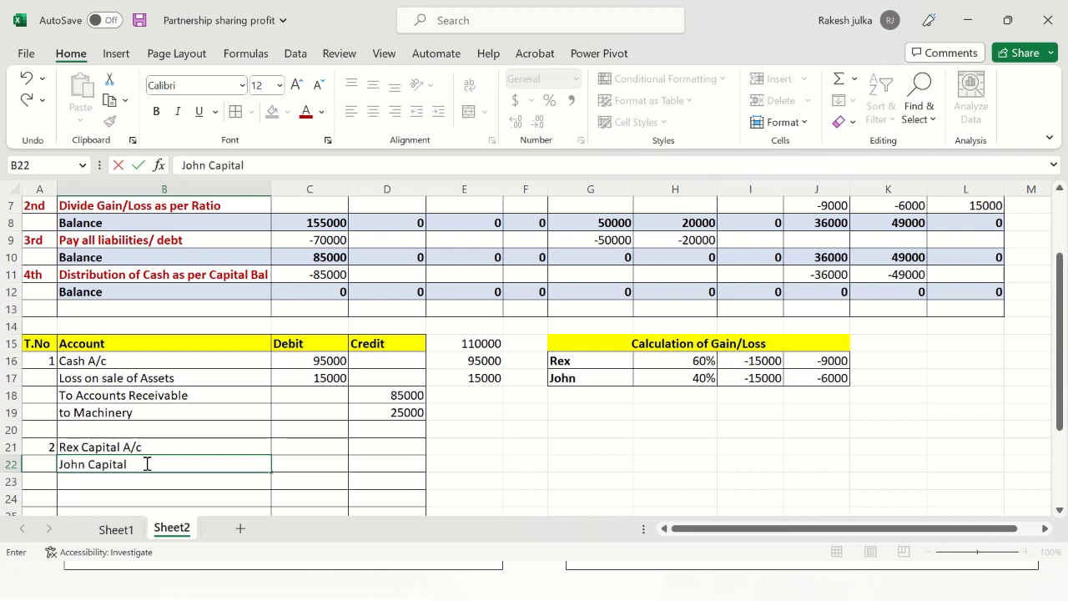
{"action": "type", "text": " A/c"}
{"action": "key", "text": "BackSpace"}
{"action": "key", "text": "BackSpace"}
{"action": "type", "text": "A/c"}
{"action": "key", "text": "Return"}
- Enter debits of 9000 in C21 and 6000 in C22 for the two partners' capital accounts
{"action": "key", "text": "Up"}
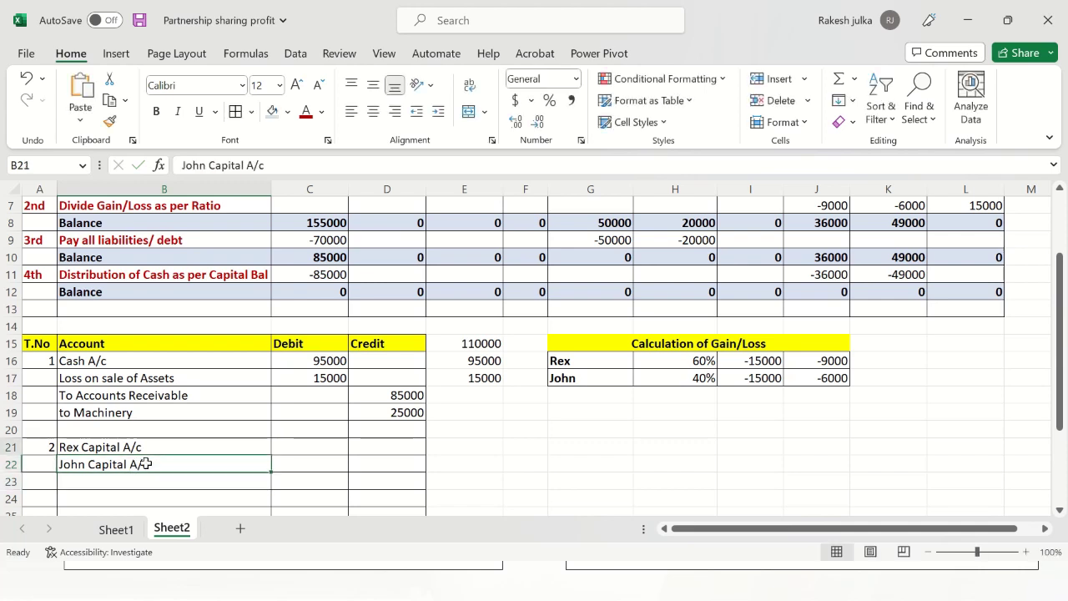
{"action": "key", "text": "Up"}
{"action": "key", "text": "Right"}
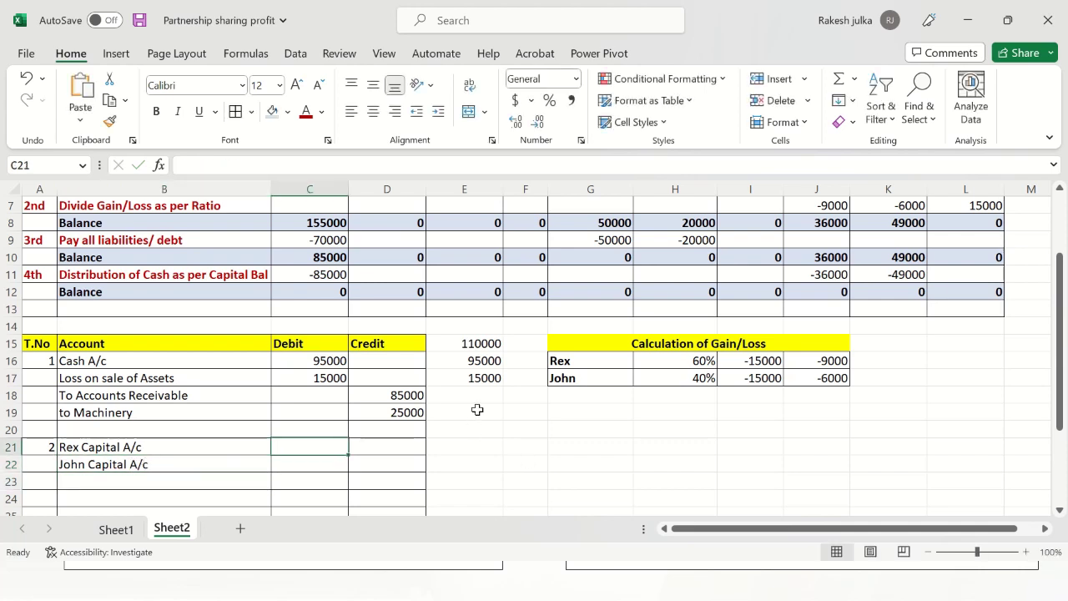
{"action": "type", "text": "9000"}
{"action": "key", "text": "Return"}
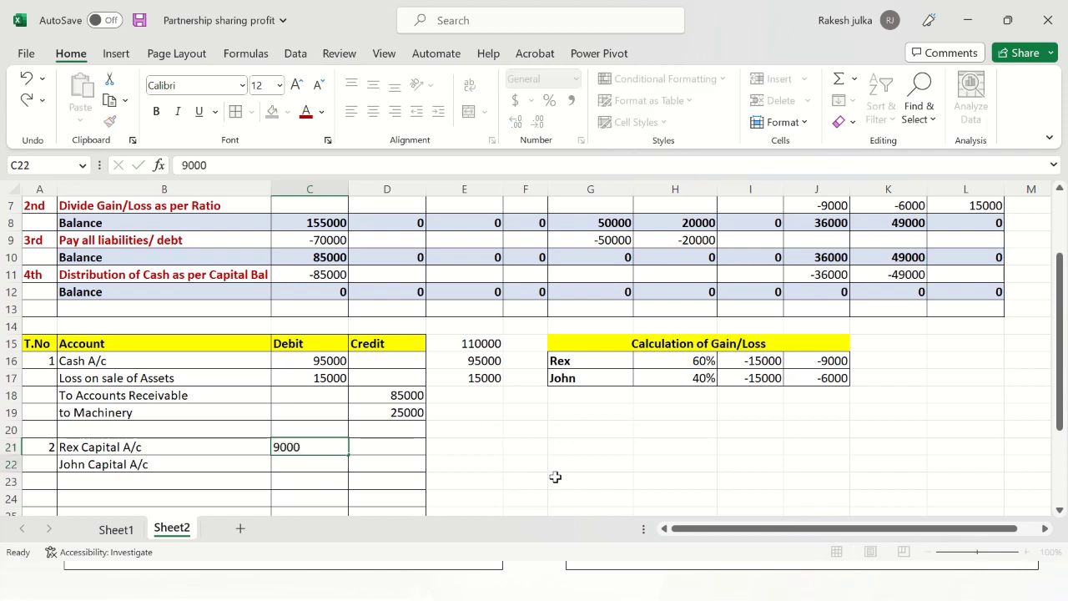
{"action": "type", "text": "6000"}
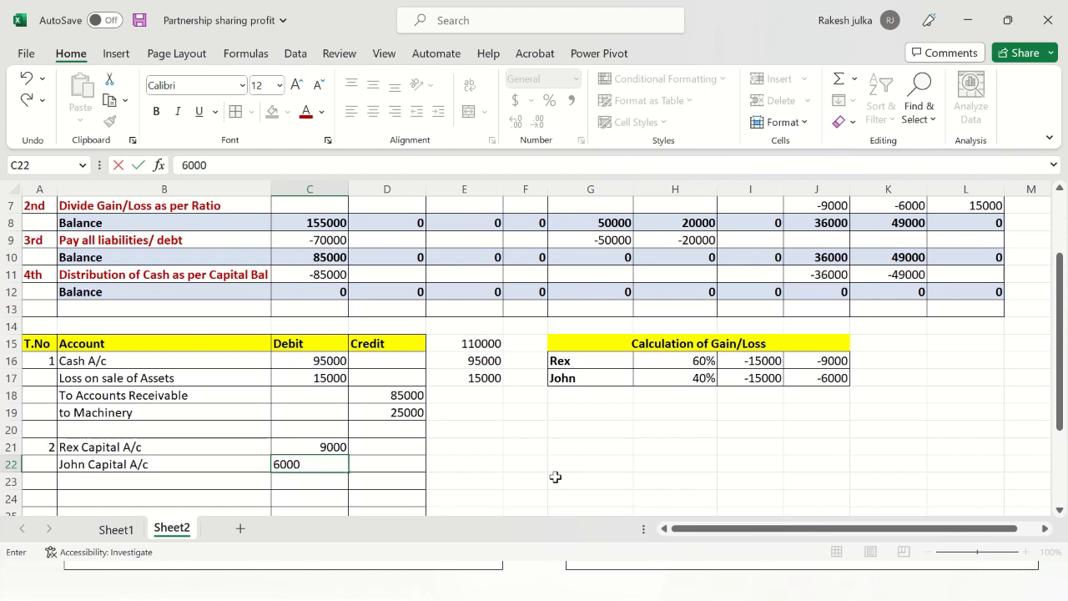
{"action": "key", "text": "Return"}
- Add the credit line "To Loss on sale of Assets" in B23 with a credit of 15000 in D23
{"action": "key", "text": "Return"}
{"action": "key", "text": "Up"}
{"action": "key", "text": "Right"}
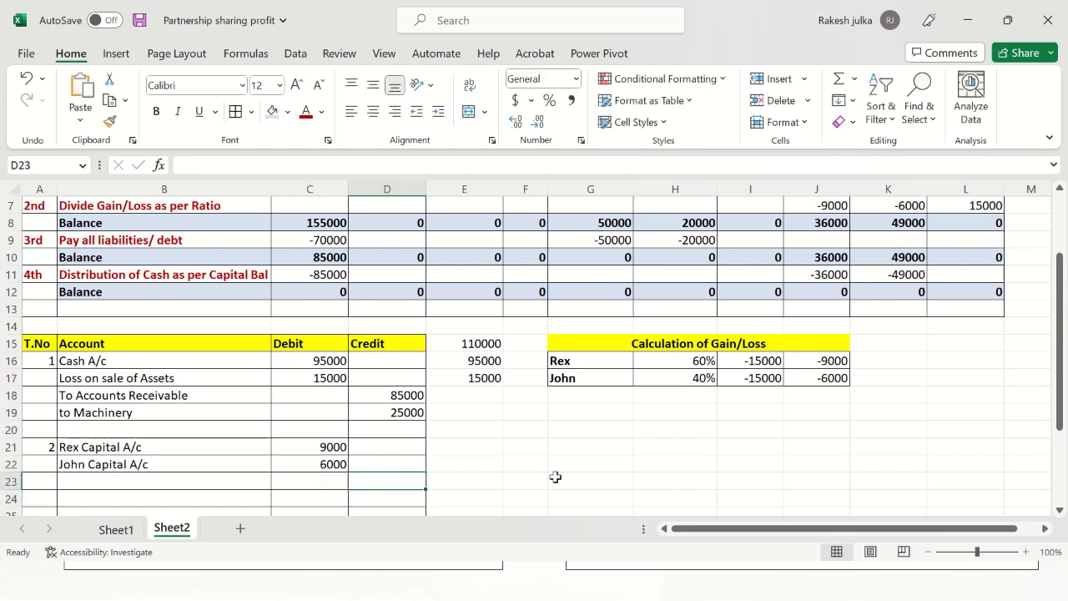
{"action": "type", "text": "15000"}
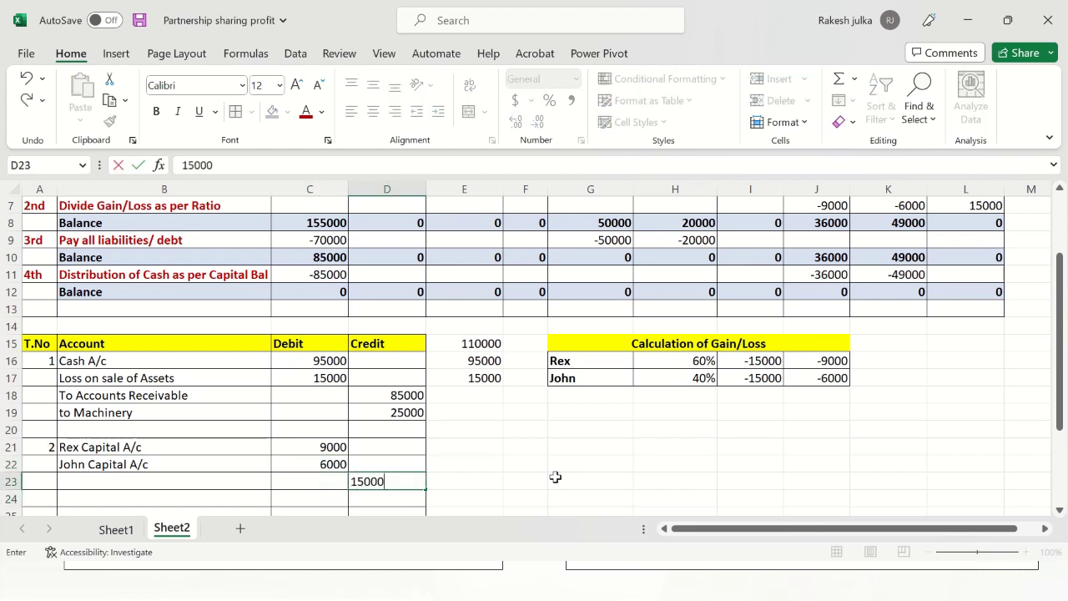
{"action": "key", "text": "Return"}
{"action": "left_click", "coordinate": [211, 478]}
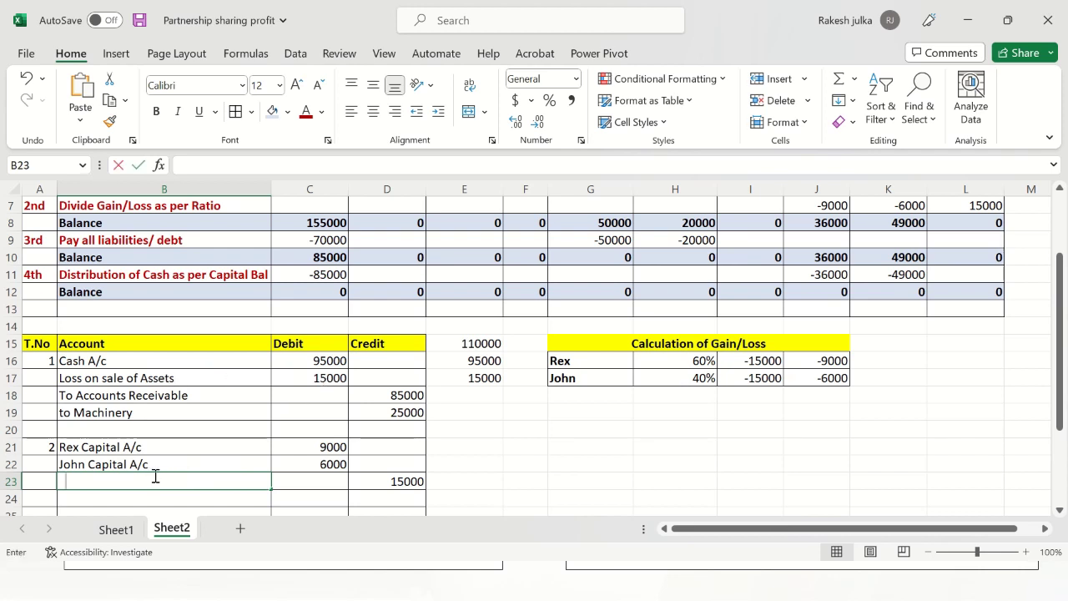
{"action": "type", "text": "To Loss"}
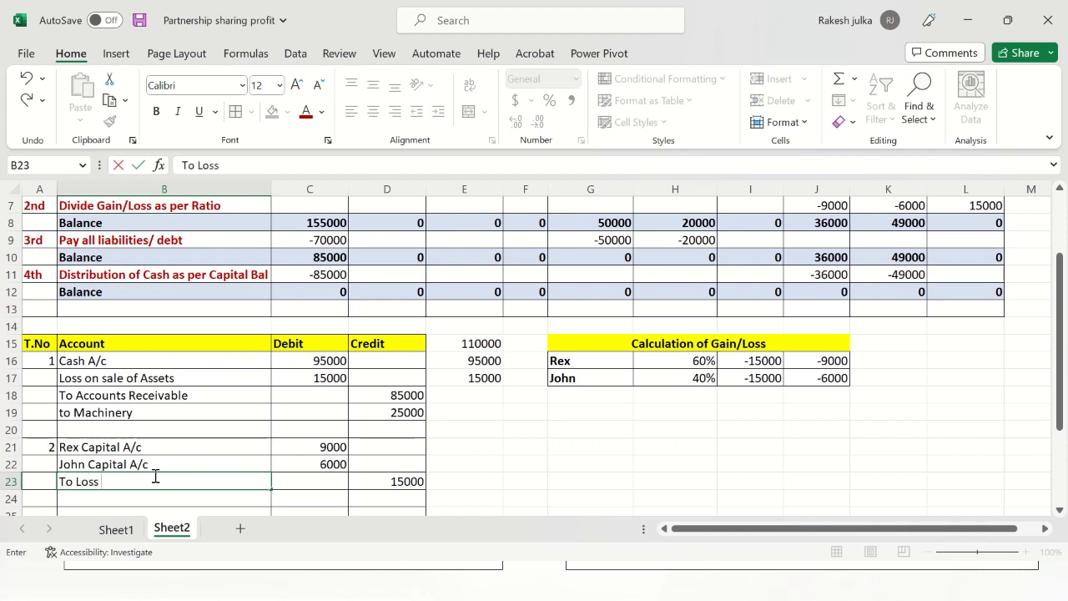
{"action": "type", "text": " on sale of Assets"}
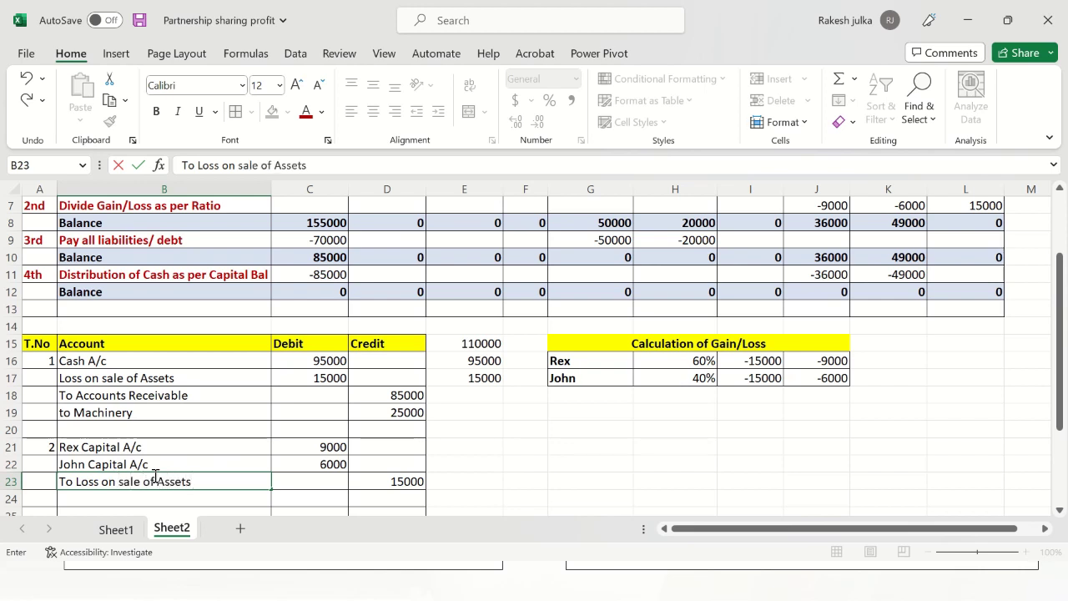
{"action": "key", "text": "Return"}
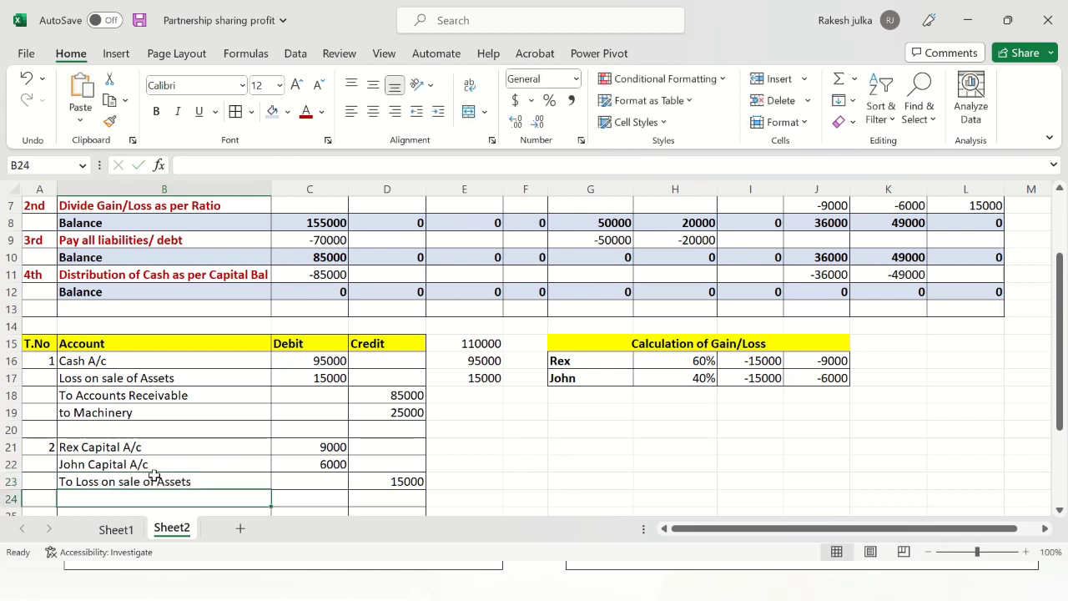
- Number the third journal entry 3 in A25, leaving row 24 empty, and check the liability payment in row 9
{"action": "key", "text": "Return"}
{"action": "scroll", "coordinate": [146, 472], "scroll_direction": "down", "scroll_amount": 1}
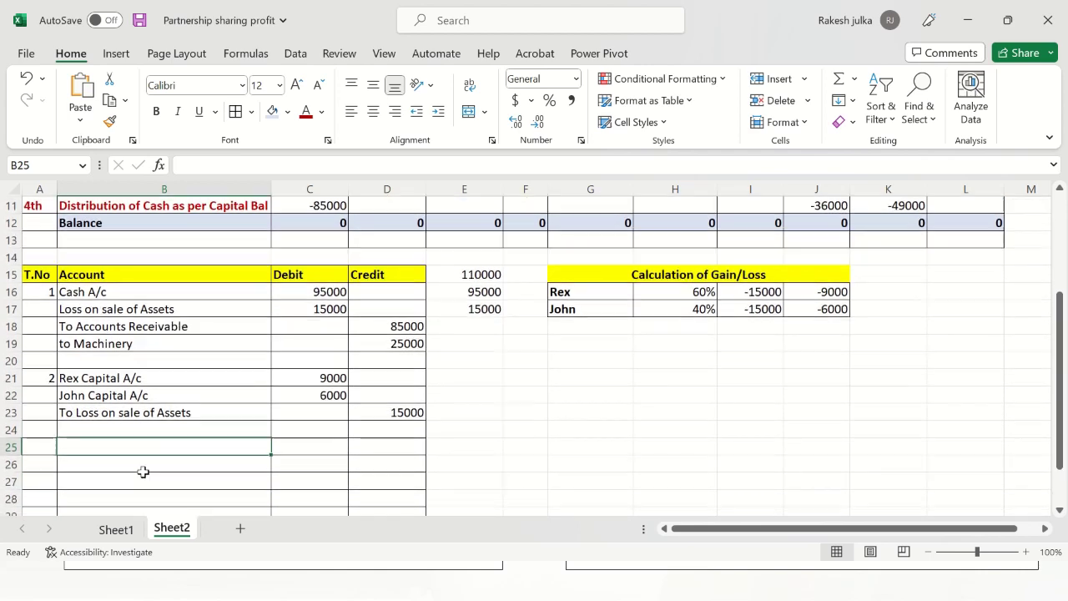
{"action": "left_click", "coordinate": [40, 444]}
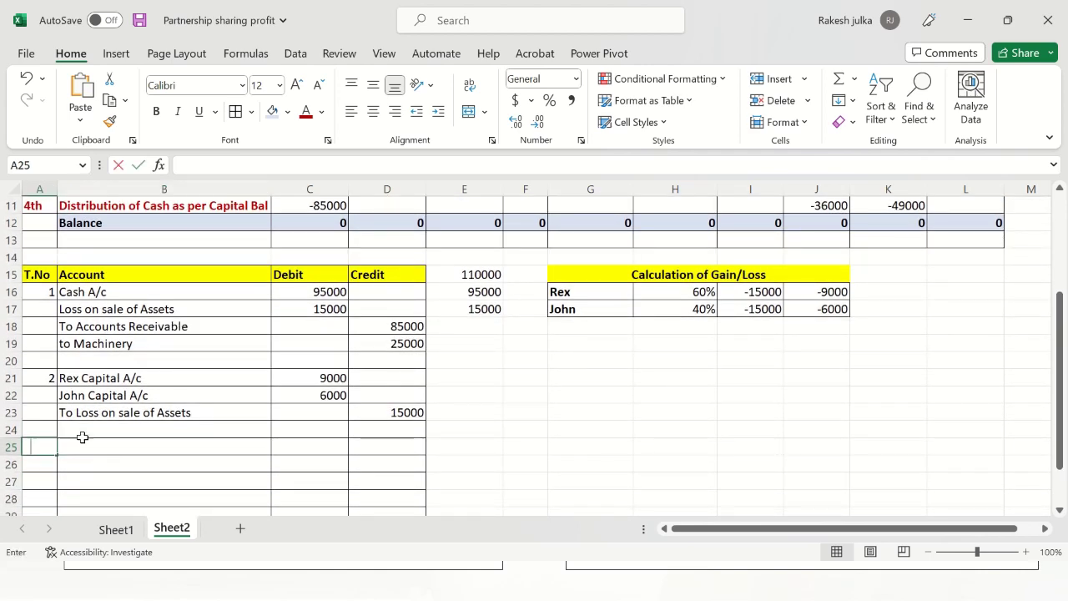
{"action": "type", "text": "3"}
{"action": "scroll", "coordinate": [189, 413], "scroll_direction": "up", "scroll_amount": 2}
{"action": "scroll", "coordinate": [190, 414], "scroll_direction": "up", "scroll_amount": 1}
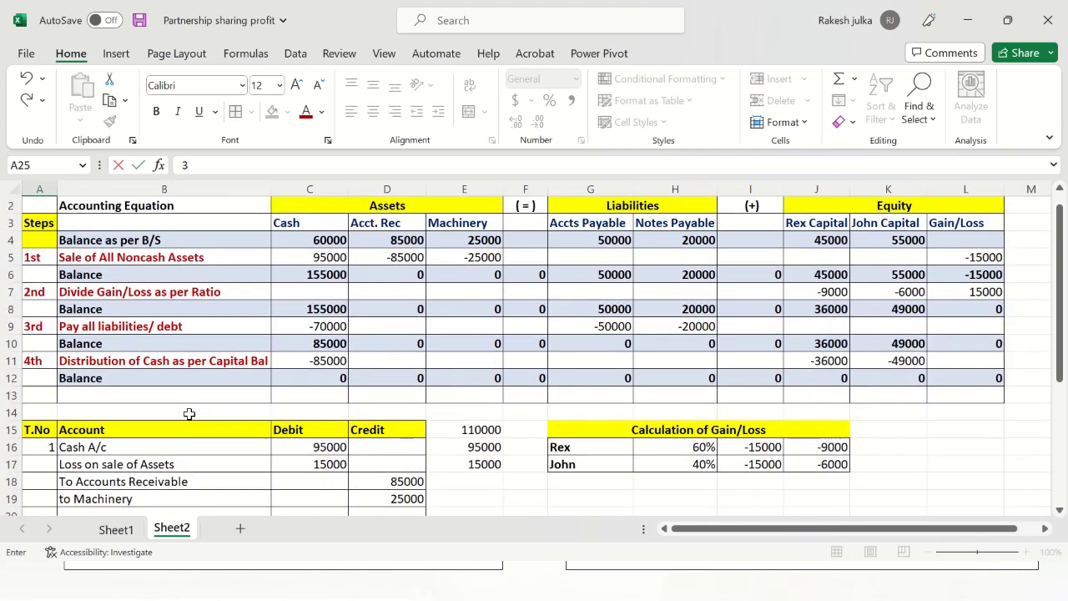
{"action": "left_click", "coordinate": [190, 325]}
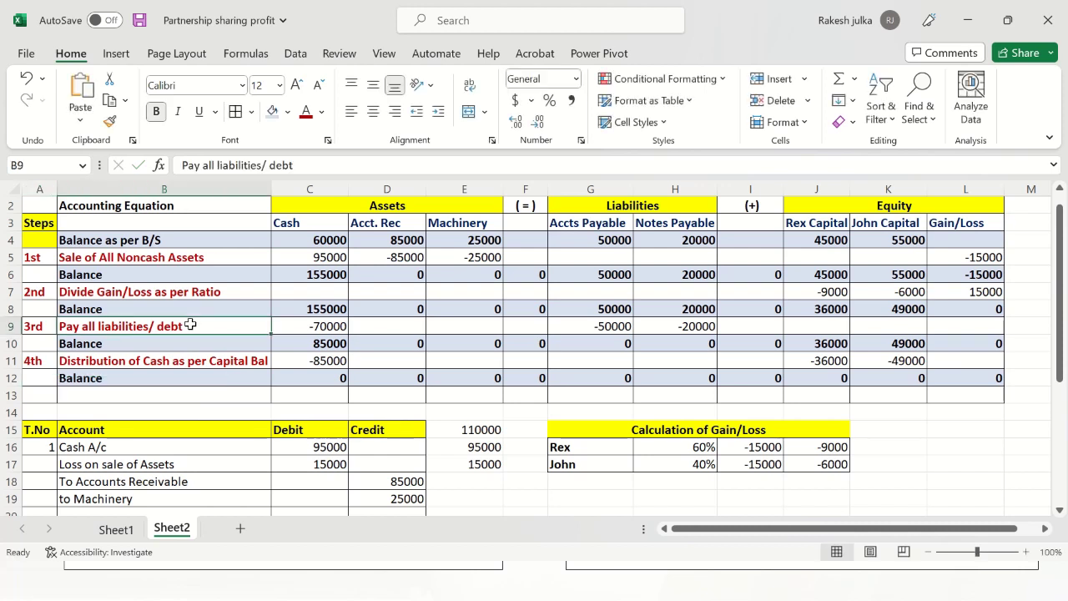
{"action": "left_click", "coordinate": [337, 327]}
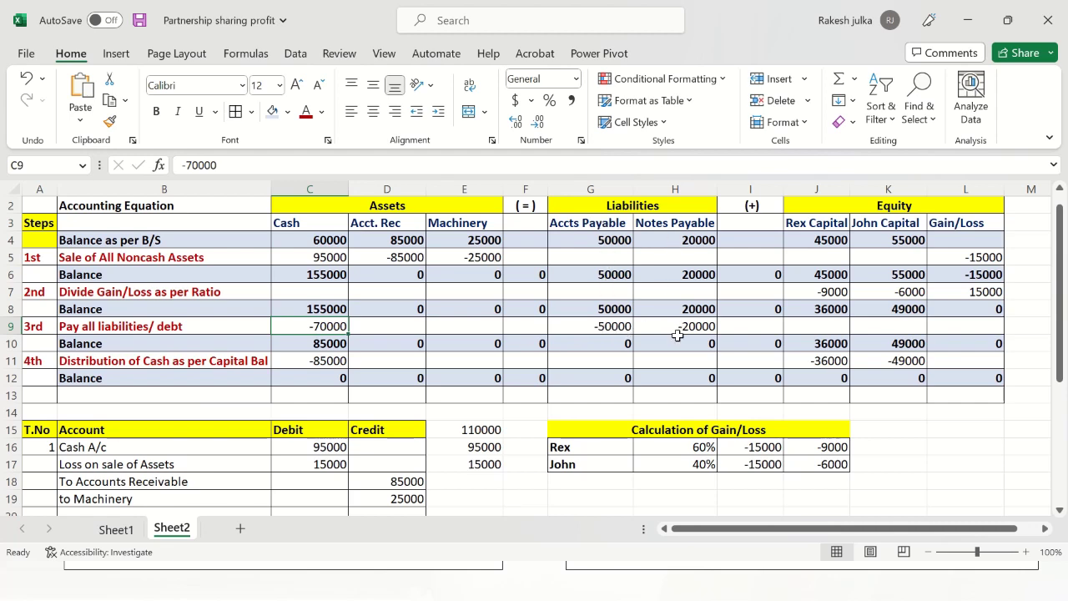
- Enter "Accounts Payable A/c" in B25 and "Note Payable A/c" in B26 as the debit accounts of entry 3
{"action": "scroll", "coordinate": [135, 457], "scroll_direction": "down", "scroll_amount": 4}
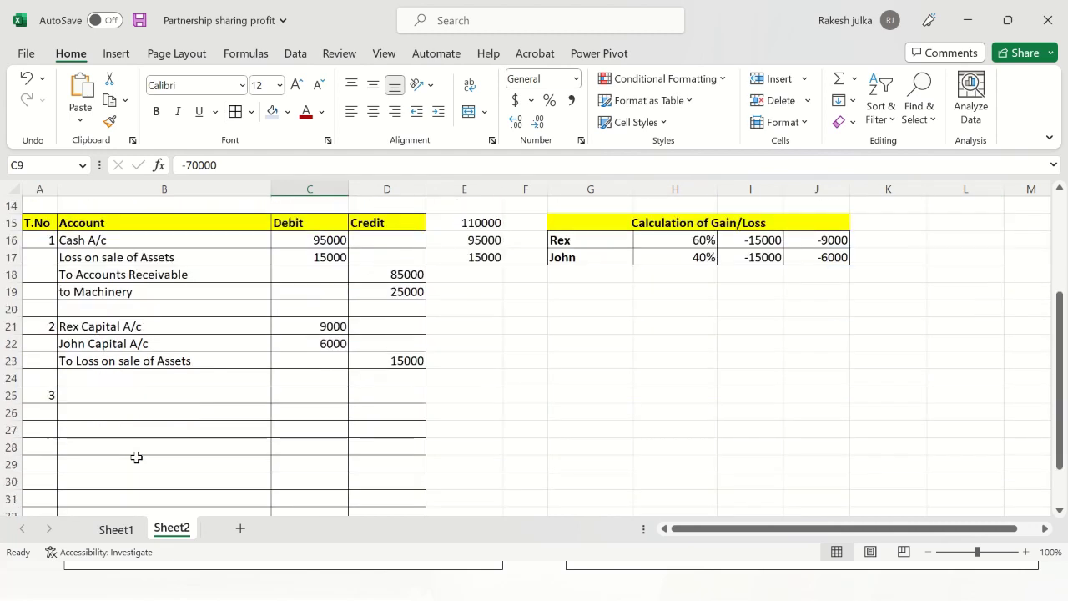
{"action": "left_click", "coordinate": [142, 396]}
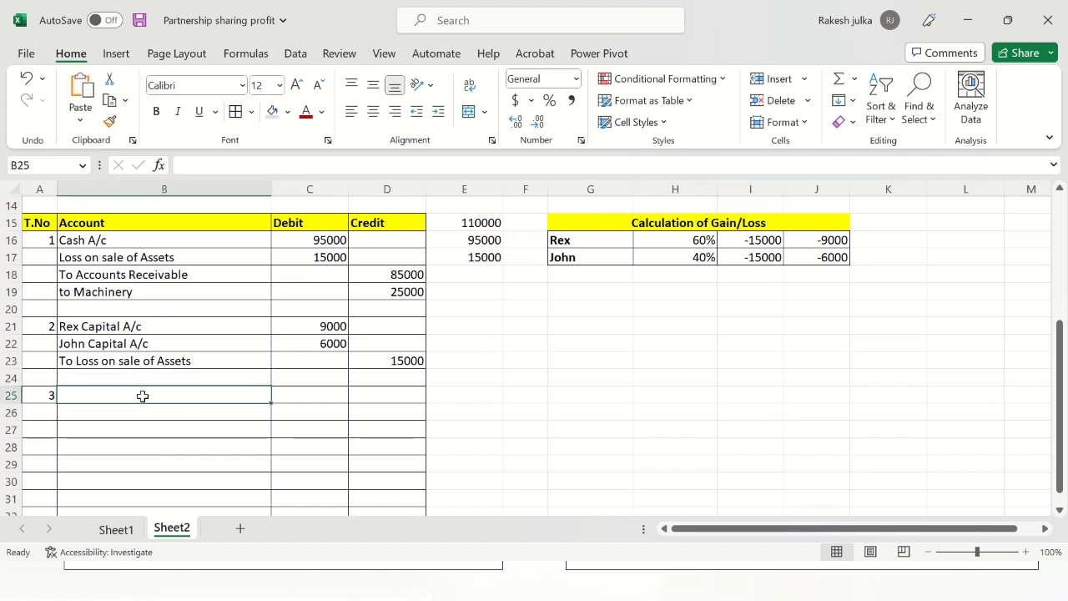
{"action": "type", "text": "Account"}
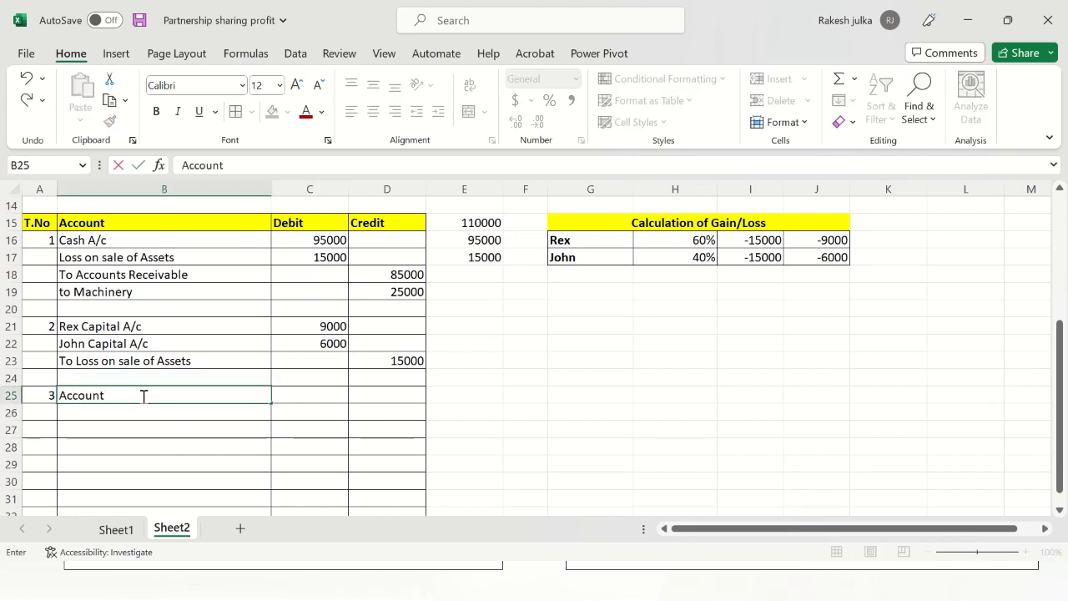
{"action": "type", "text": "s Payable A/c"}
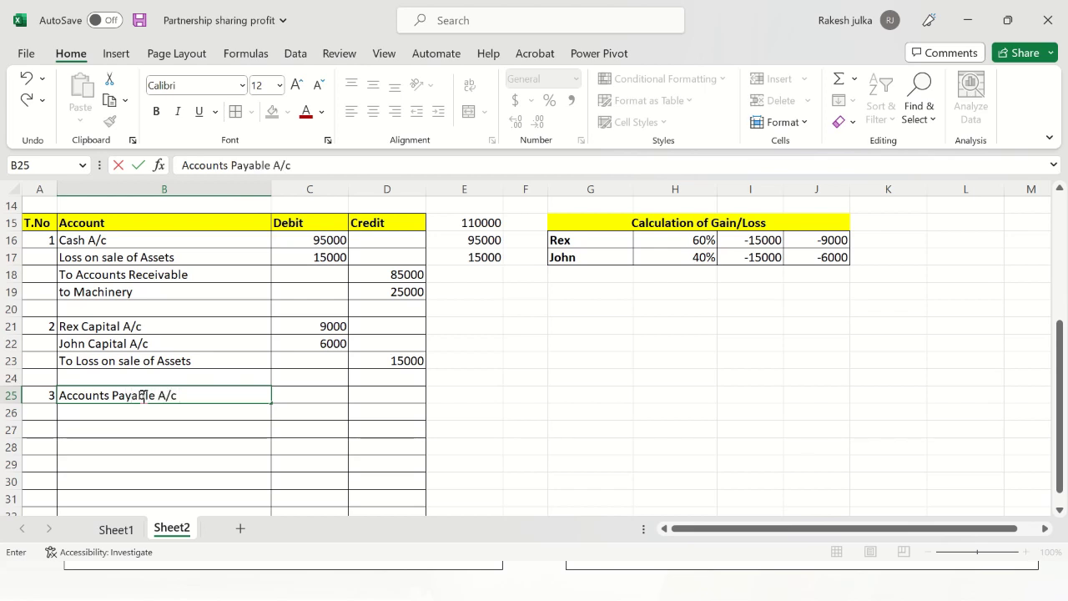
{"action": "key", "text": "Return"}
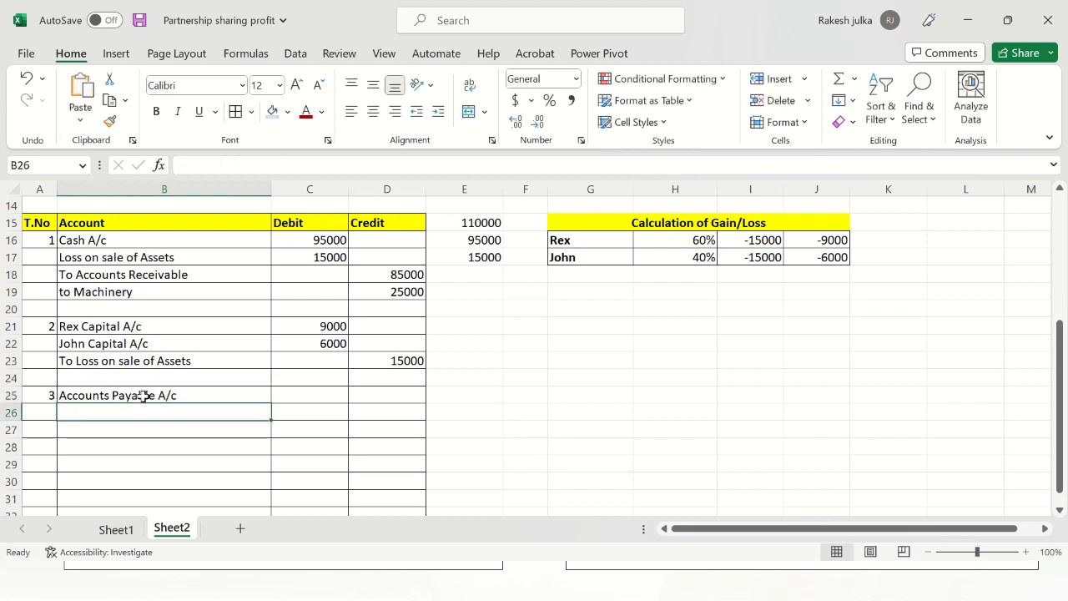
{"action": "type", "text": "Note P"}
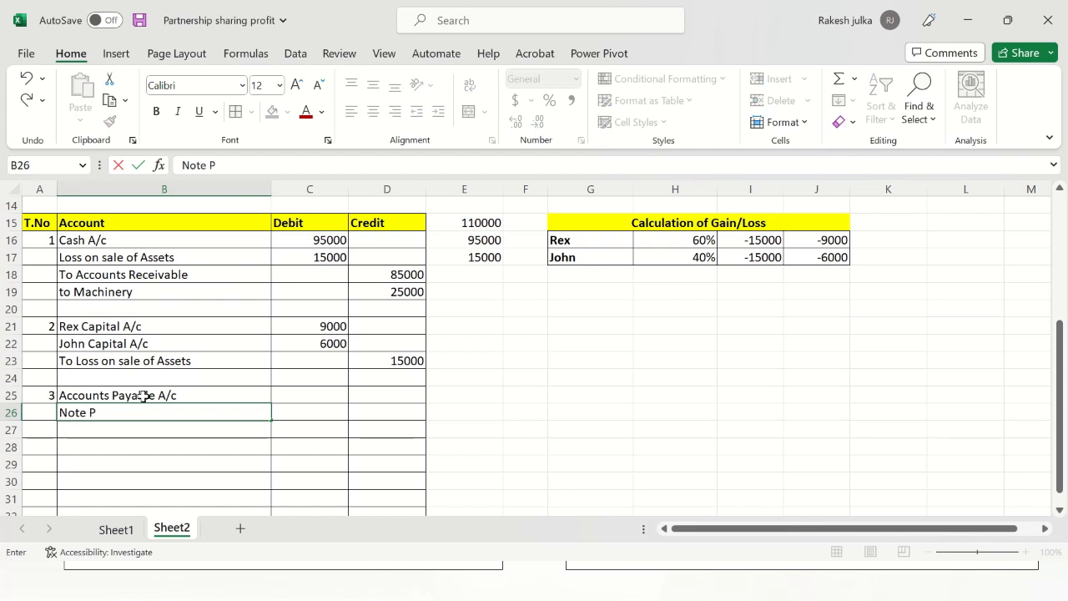
{"action": "type", "text": "ayable A/c"}
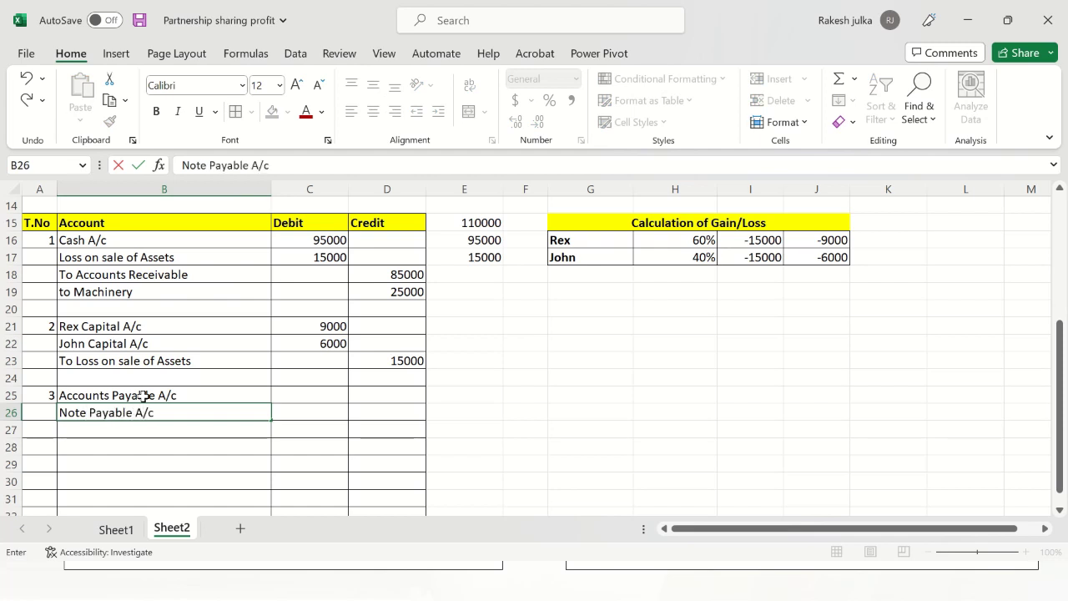
{"action": "key", "text": "Return"}
- Add the credit line "To Cash" in B27 with a credit of 70000 in D27
{"action": "type", "text": "To"}
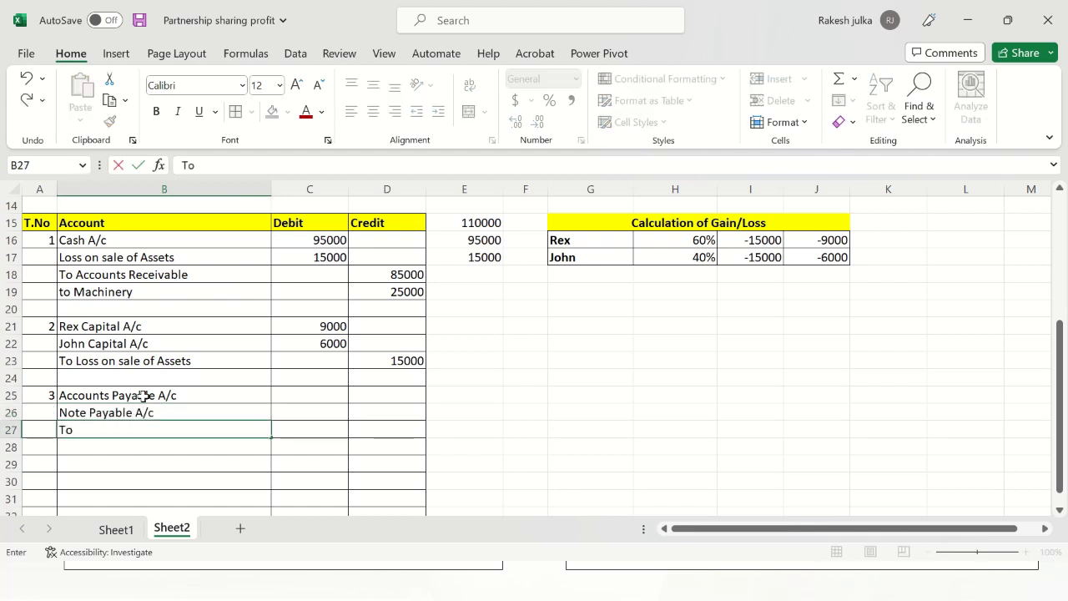
{"action": "type", "text": " Cash"}
{"action": "key", "text": "Tab"}
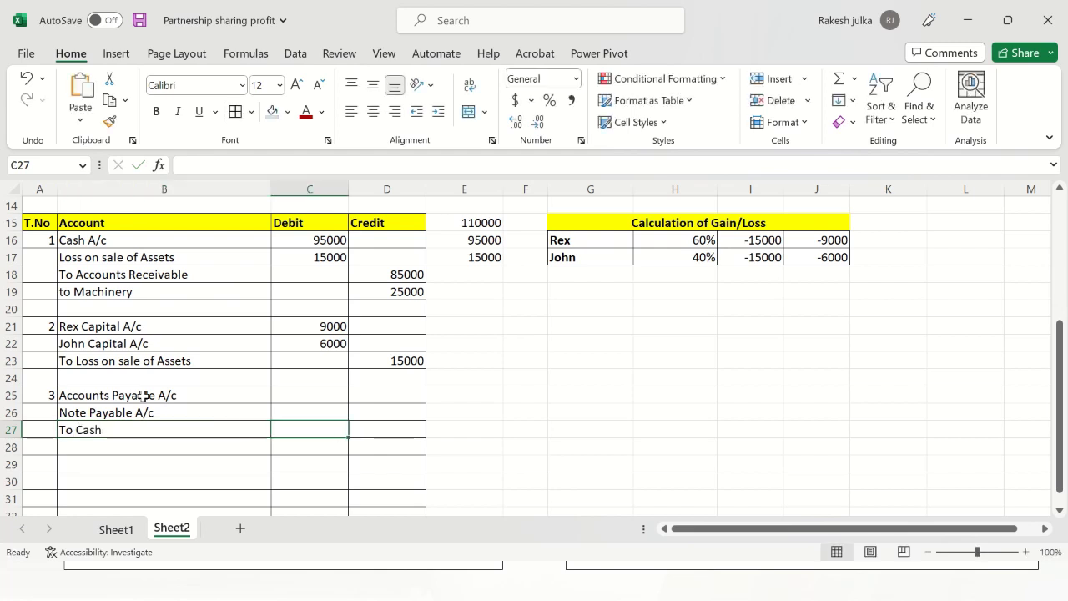
{"action": "key", "text": "Tab"}
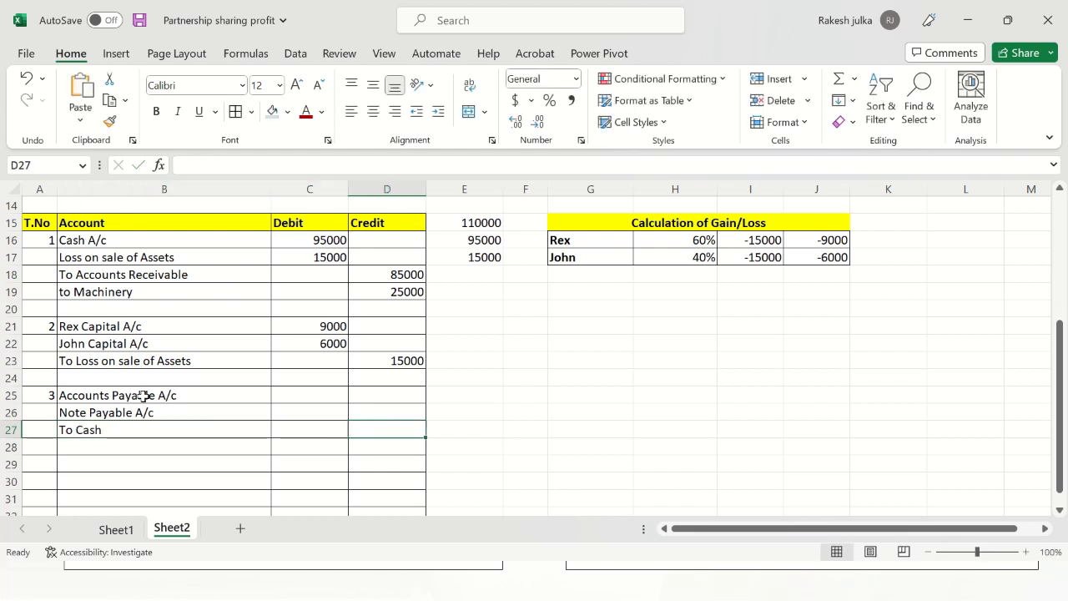
{"action": "type", "text": "70000"}
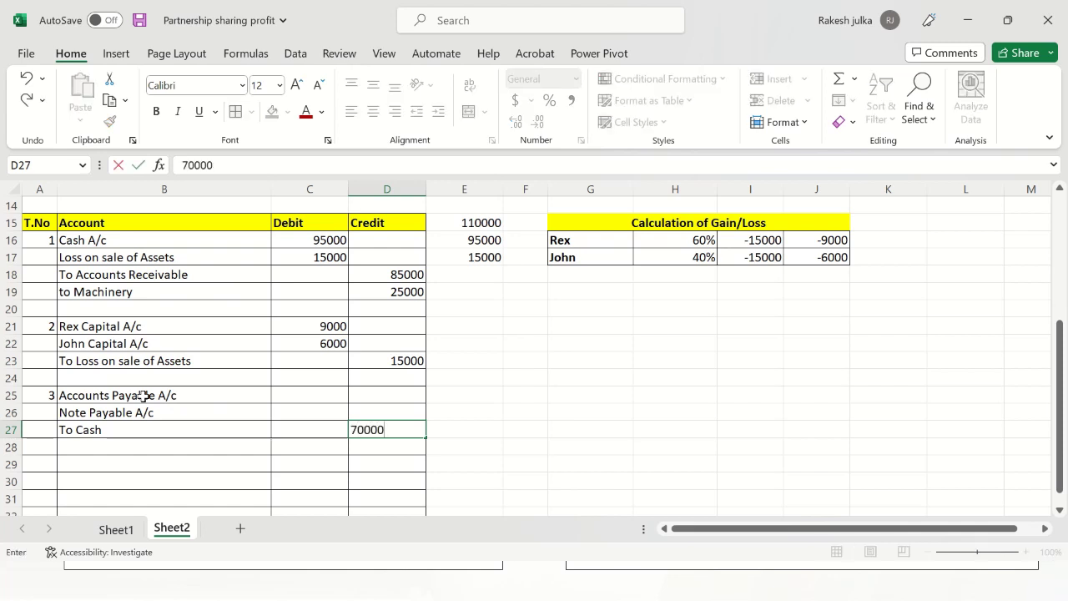
{"action": "key", "text": "Up"}
- Check the liability payments in row 9 and enter the entry 3 debits, 50000 in C25 and 20000 in C26
{"action": "scroll", "coordinate": [491, 351], "scroll_direction": "up", "scroll_amount": 3}
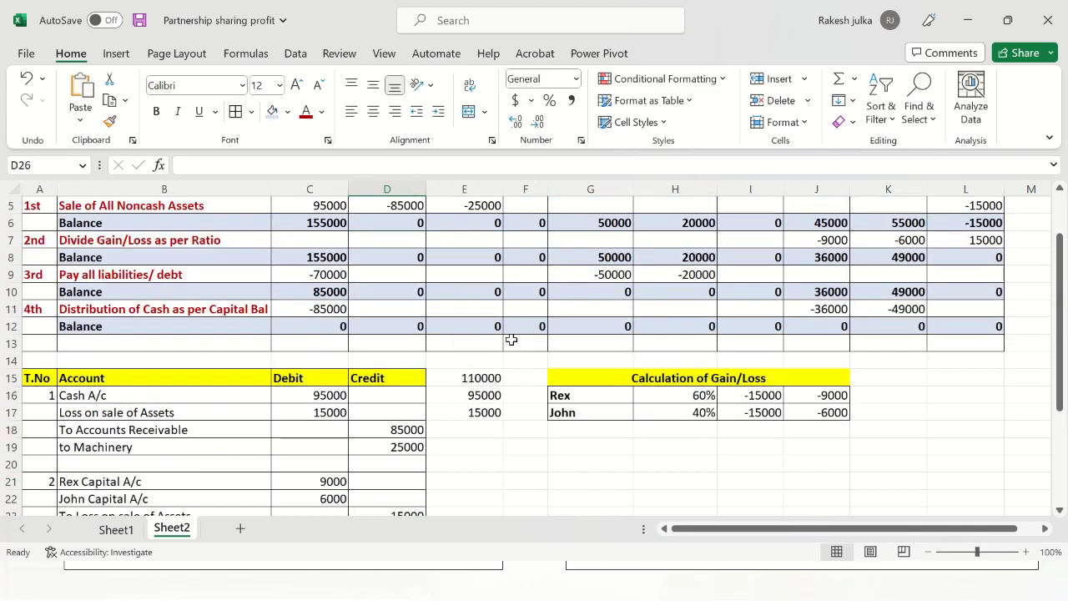
{"action": "left_click", "coordinate": [325, 276]}
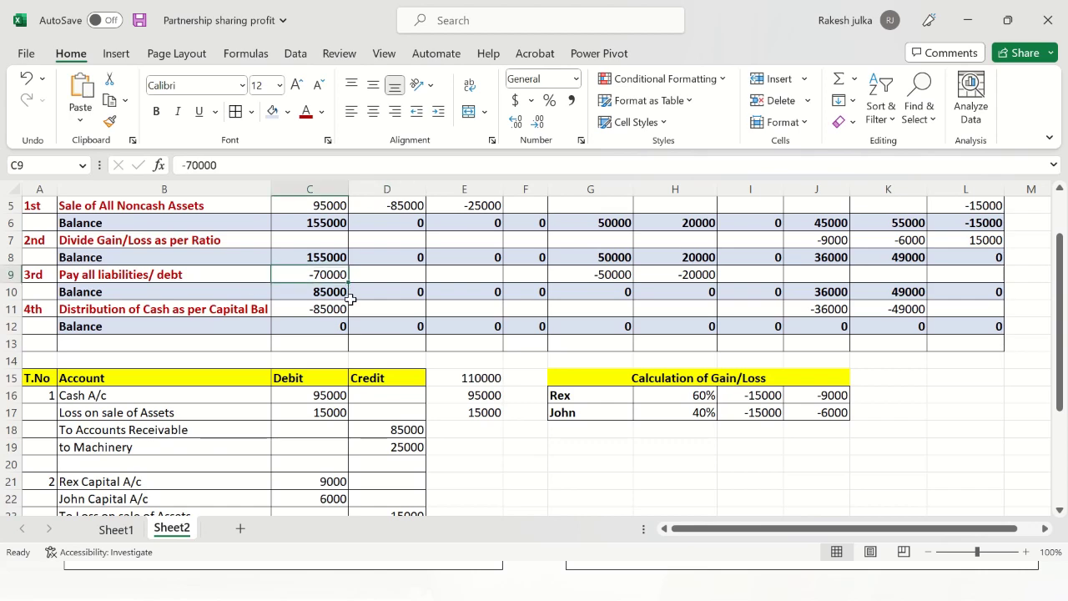
{"action": "left_click", "coordinate": [613, 275]}
{"action": "left_click", "coordinate": [704, 275]}
{"action": "scroll", "coordinate": [584, 297], "scroll_direction": "up", "scroll_amount": 2}
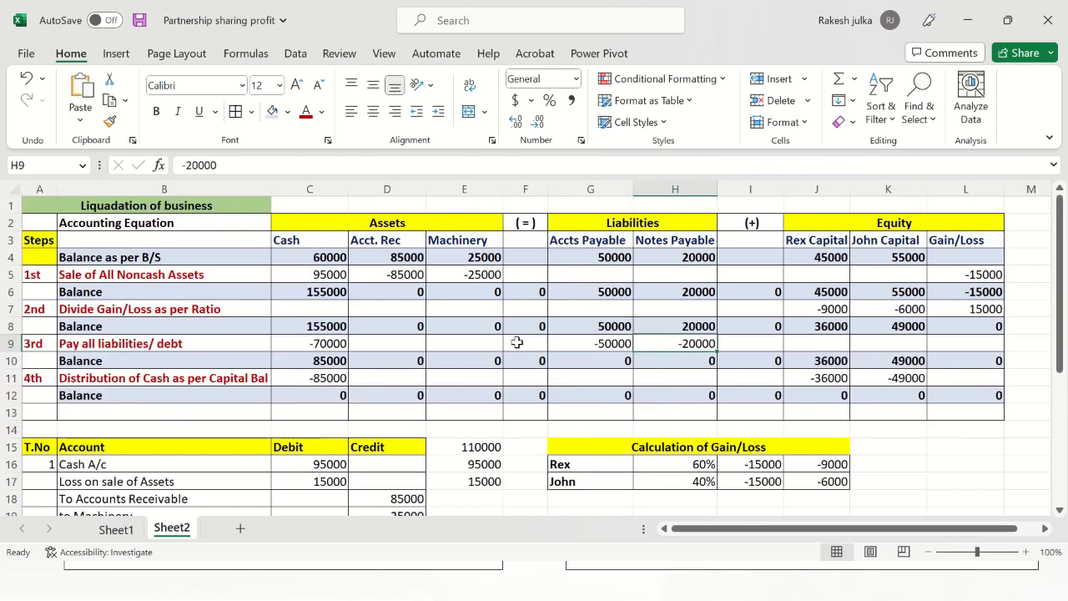
{"action": "scroll", "coordinate": [473, 347], "scroll_direction": "down", "scroll_amount": 4}
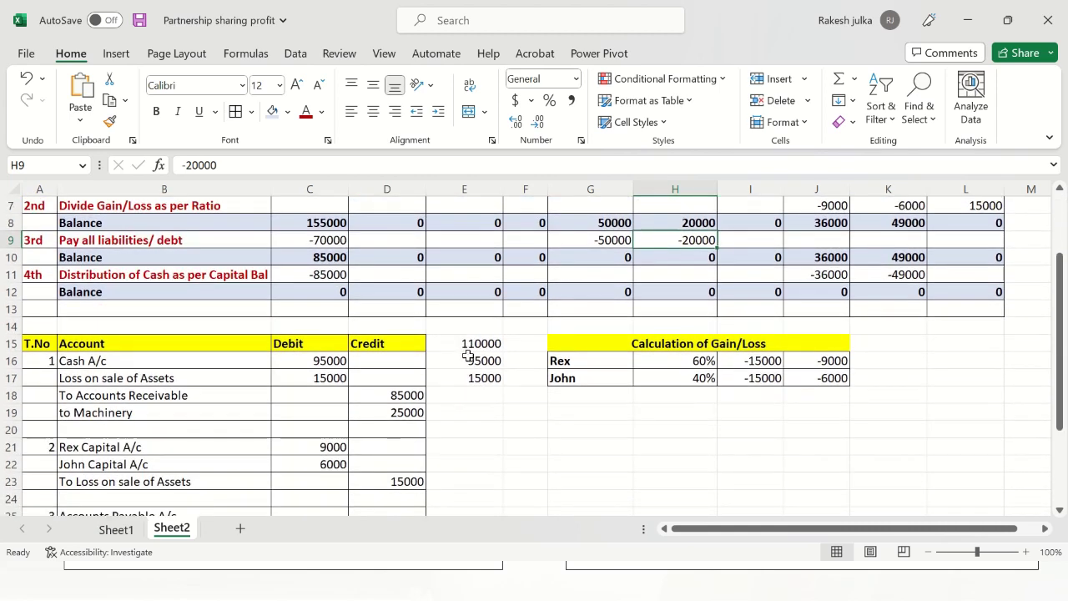
{"action": "left_click", "coordinate": [309, 409]}
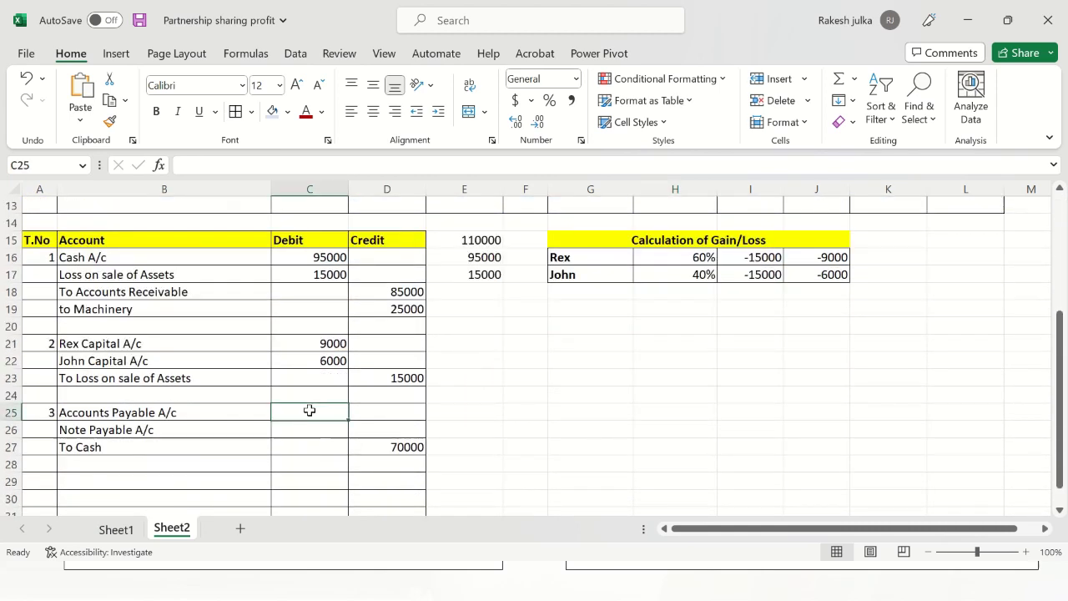
{"action": "type", "text": "50000"}
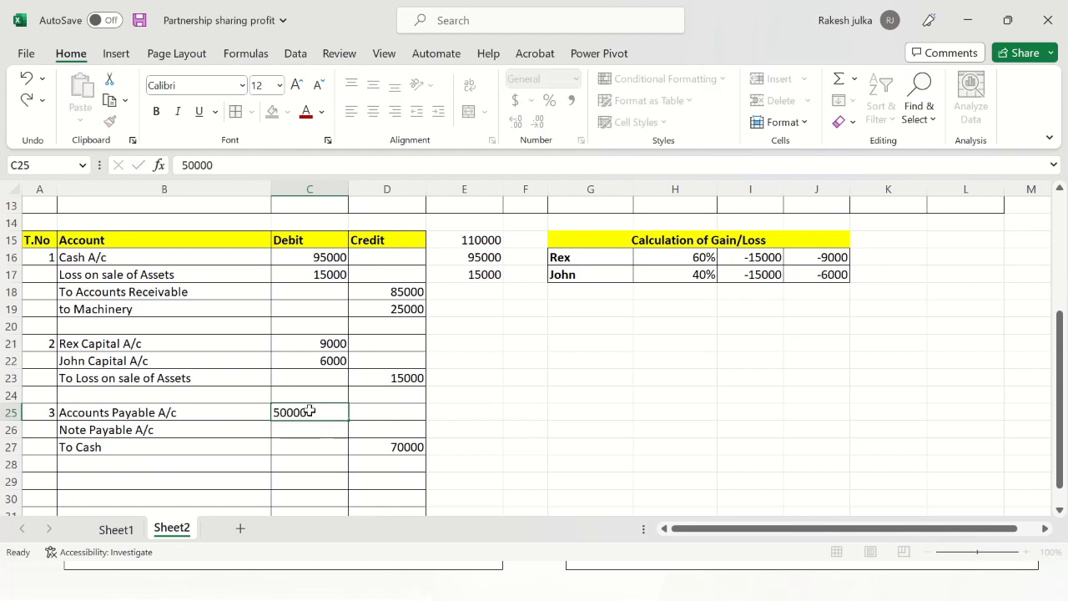
{"action": "key", "text": "Return"}
{"action": "type", "text": "2"}
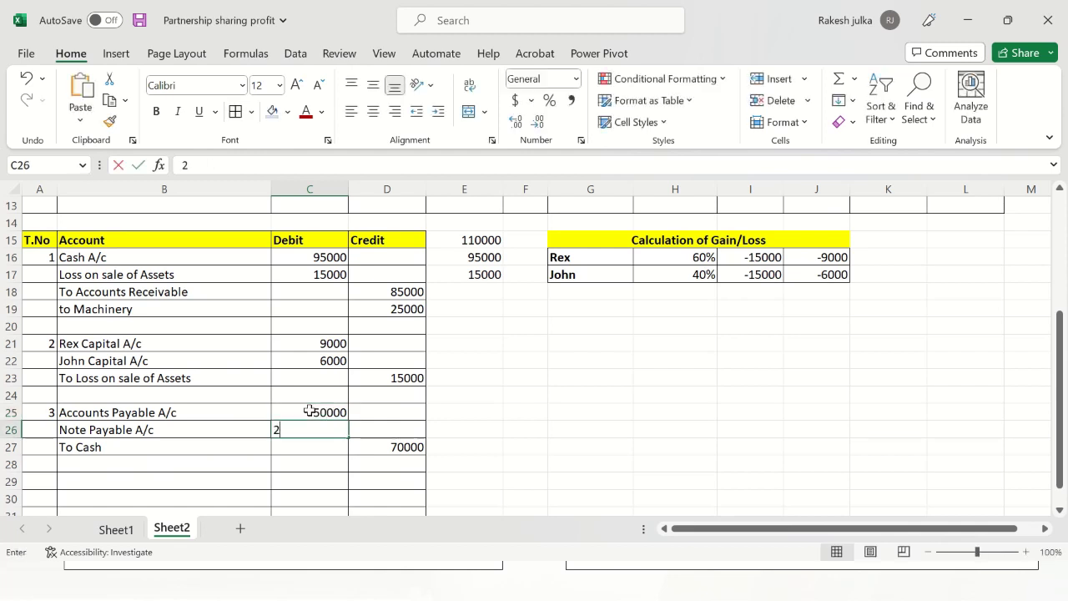
{"action": "type", "text": "0000"}
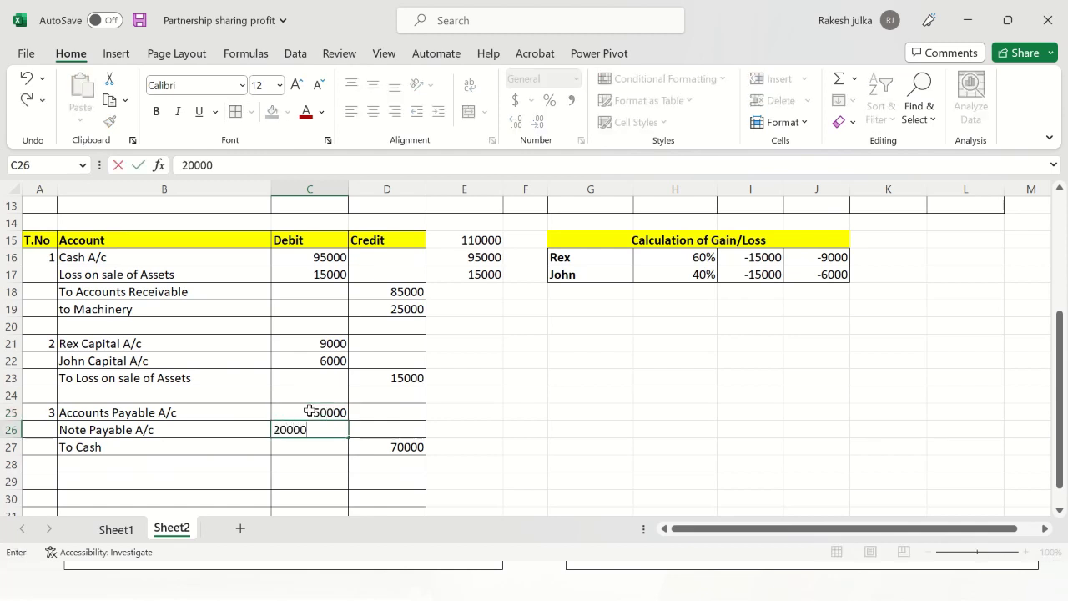
{"action": "key", "text": "Return"}
- Number the fourth journal entry 4 in A29, leaving row 28 empty, and check the cash distribution in row 11
{"action": "left_click", "coordinate": [38, 477]}
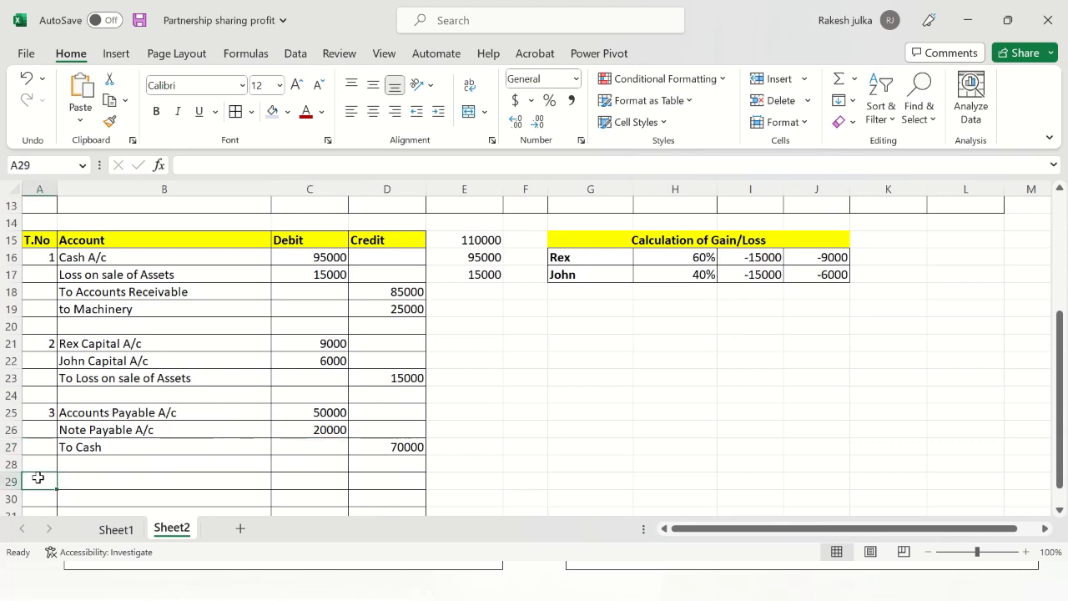
{"action": "type", "text": "4"}
{"action": "key", "text": "Return"}
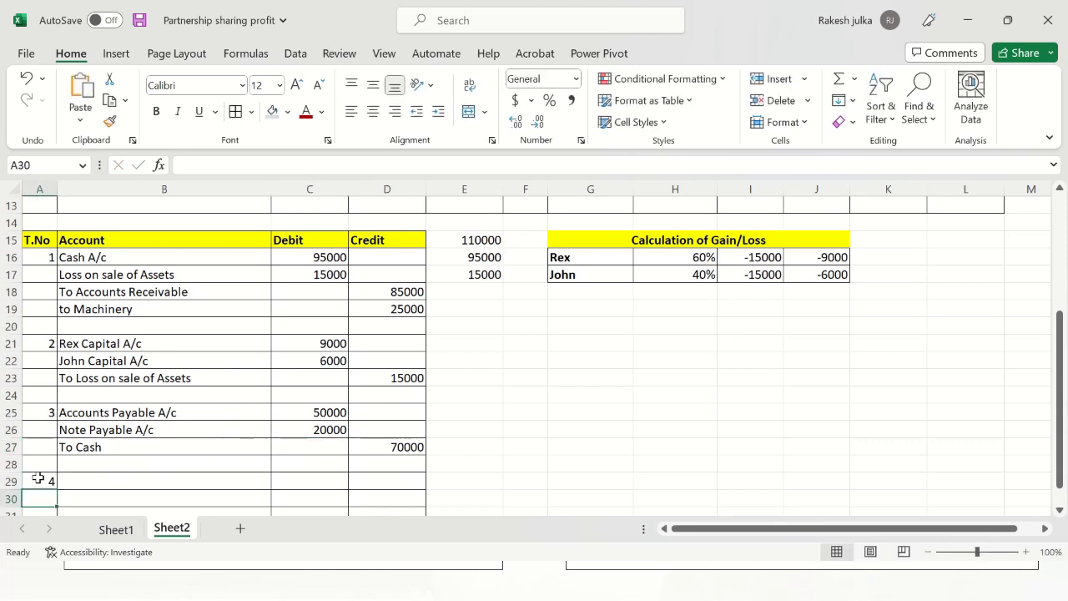
{"action": "scroll", "coordinate": [151, 343], "scroll_direction": "up", "scroll_amount": 3}
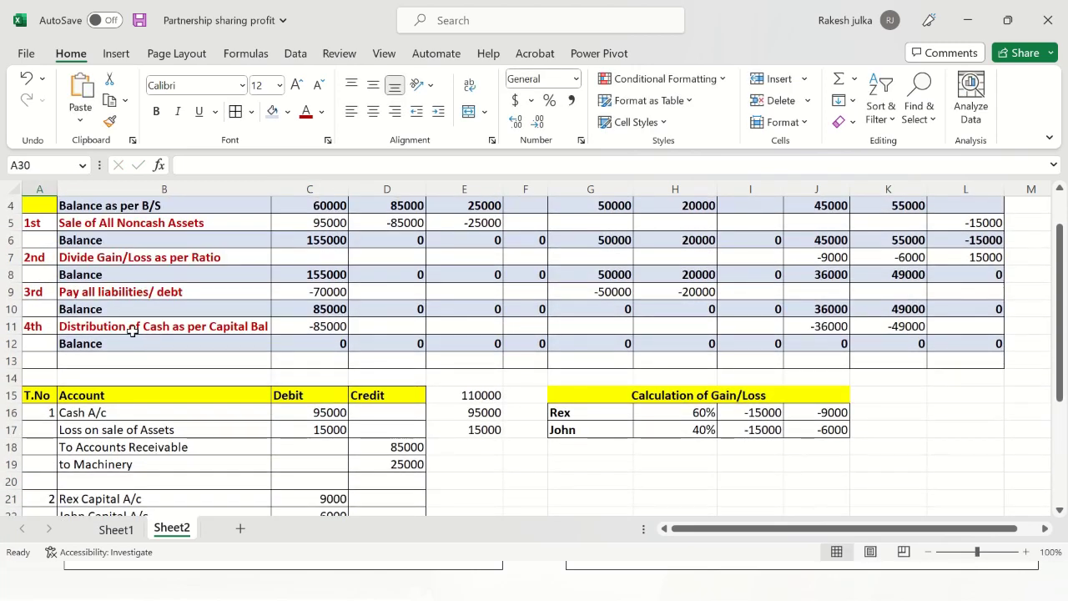
{"action": "left_click", "coordinate": [199, 326]}
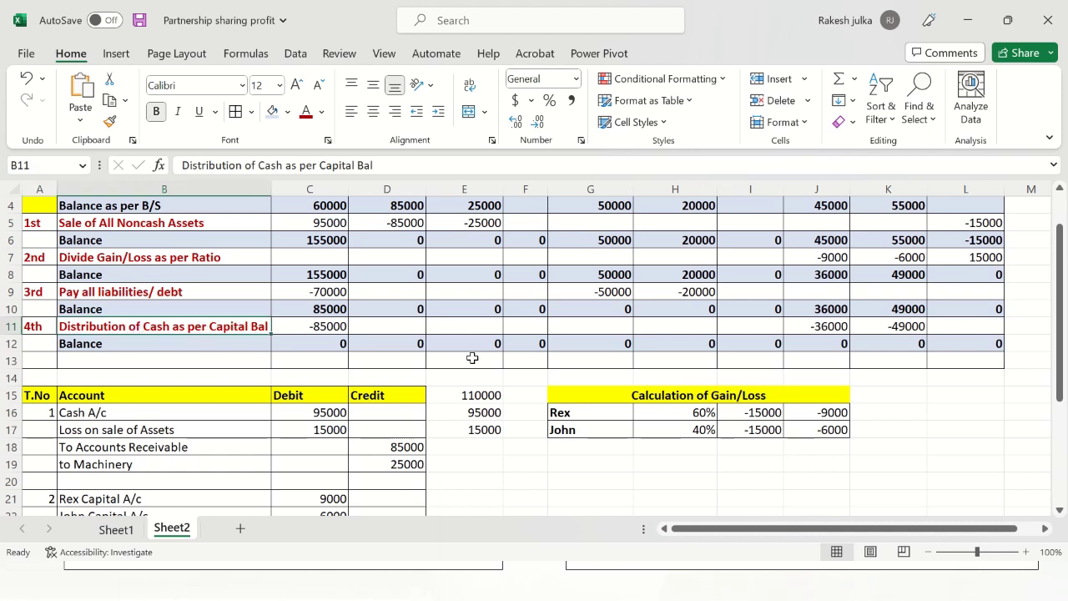
{"action": "left_click", "coordinate": [331, 327]}
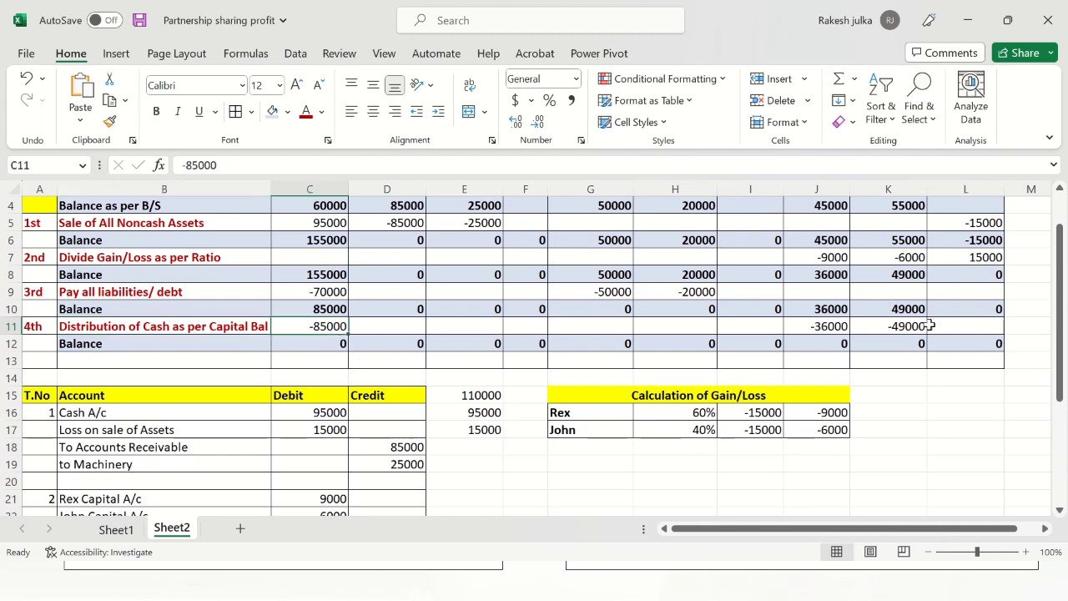
{"action": "scroll", "coordinate": [847, 326], "scroll_direction": "up", "scroll_amount": 1}
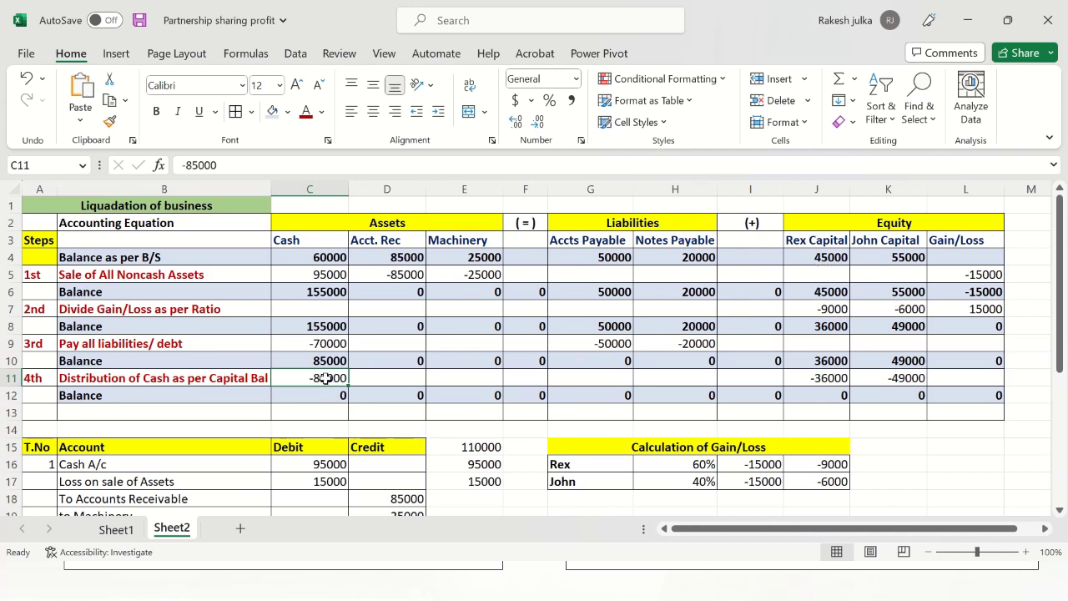
- Add the credit line "To Cash" in B31 with a credit of 85000 in D31
{"action": "scroll", "coordinate": [325, 378], "scroll_direction": "down", "scroll_amount": 5}
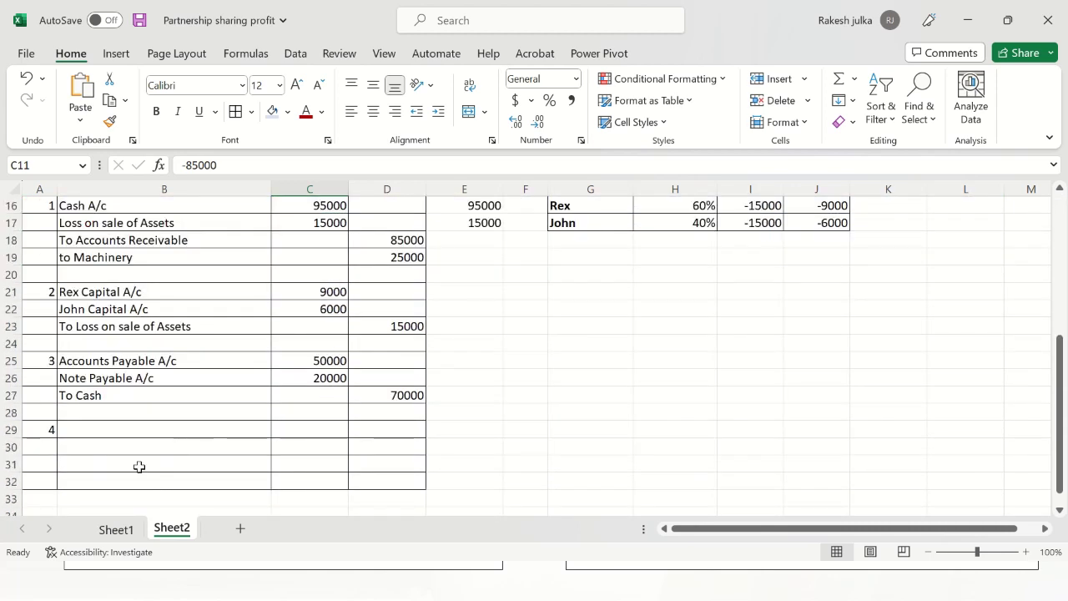
{"action": "left_click", "coordinate": [139, 466]}
{"action": "type", "text": "To"}
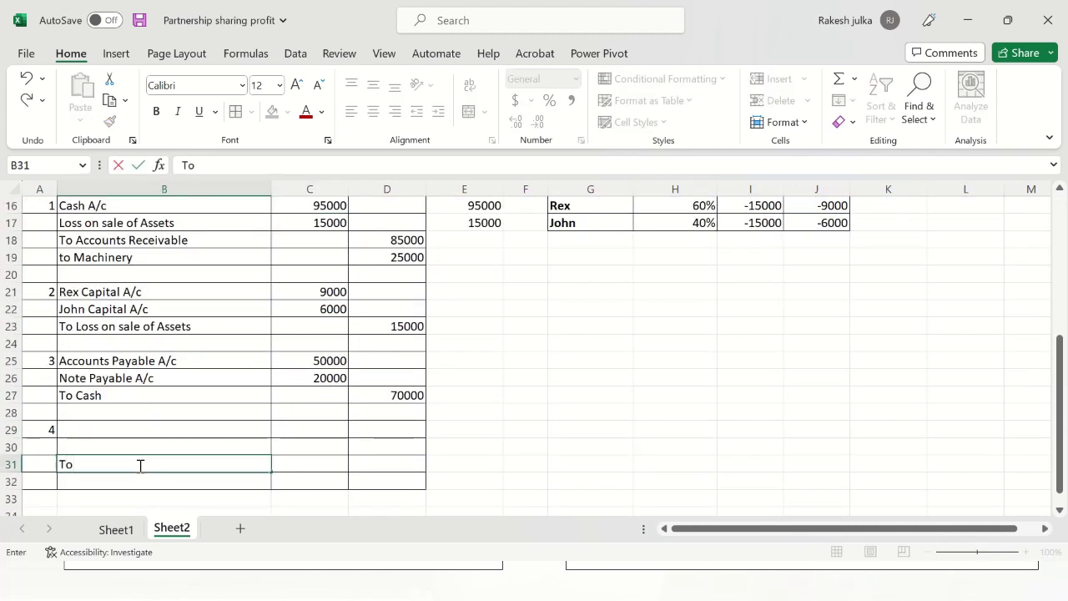
{"action": "type", "text": " Cash"}
{"action": "key", "text": "Tab"}
{"action": "key", "text": "Tab"}
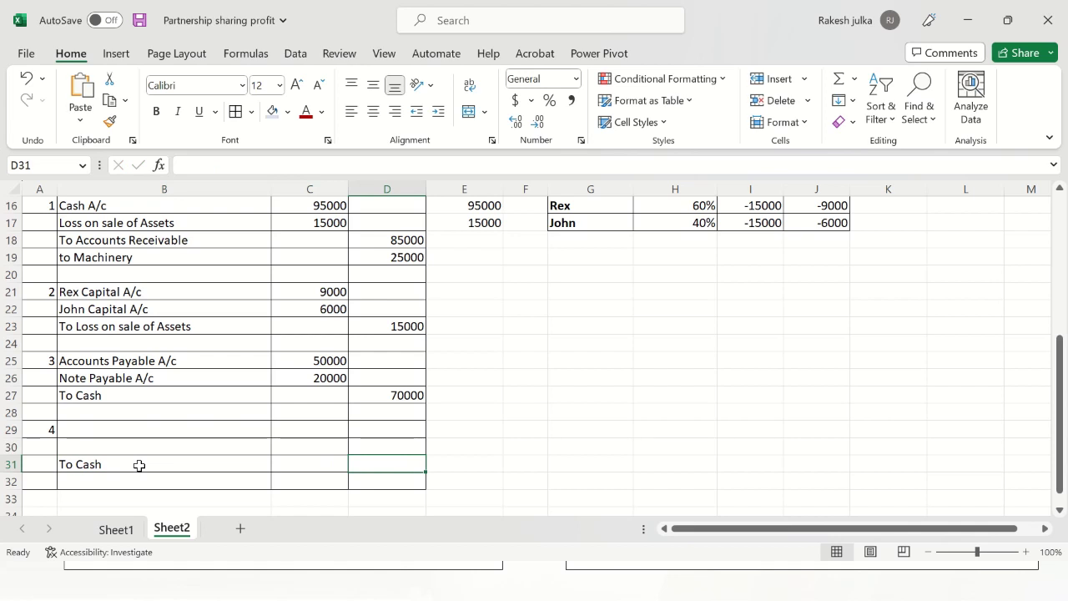
{"action": "type", "text": "85000"}
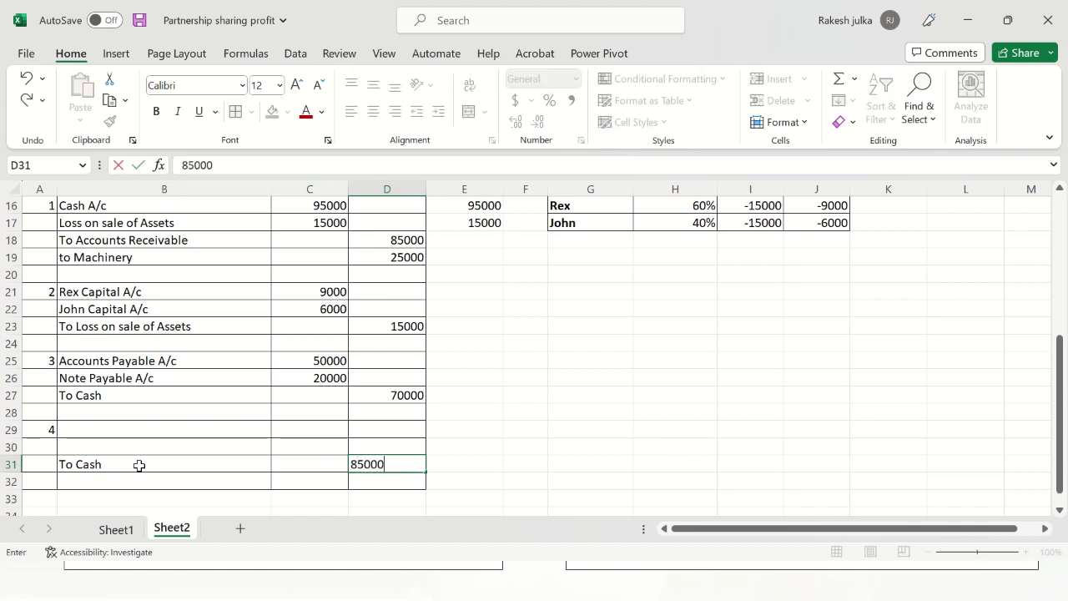
{"action": "key", "text": "Up"}
- Enter the first partner's capital account in B29 and the second partner's in B30 as the debit accounts of entry 4
{"action": "key", "text": "Left"}
{"action": "key", "text": "Left"}
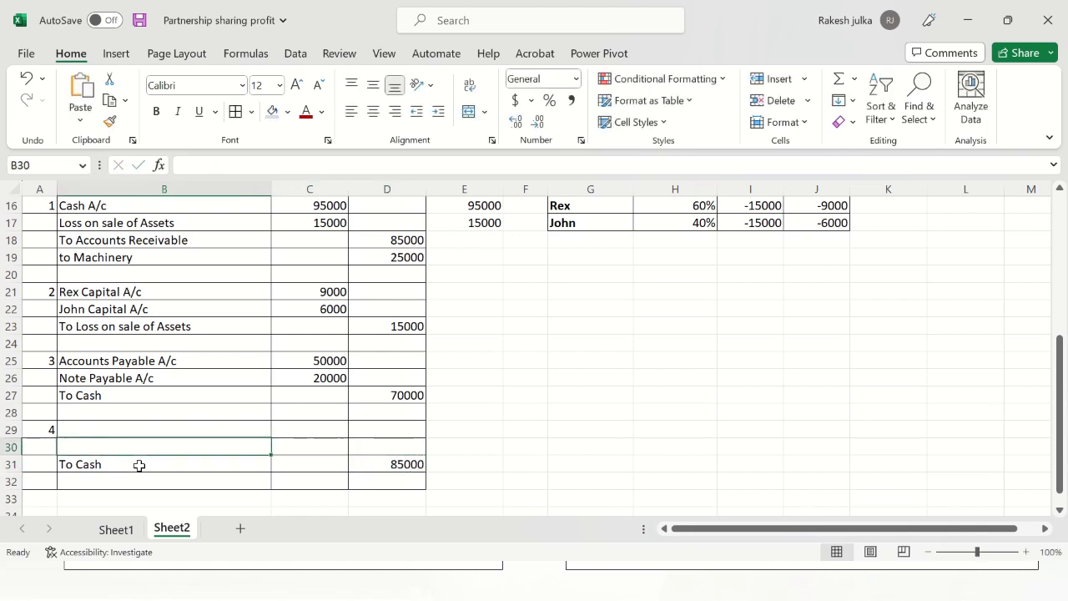
{"action": "key", "text": "Up"}
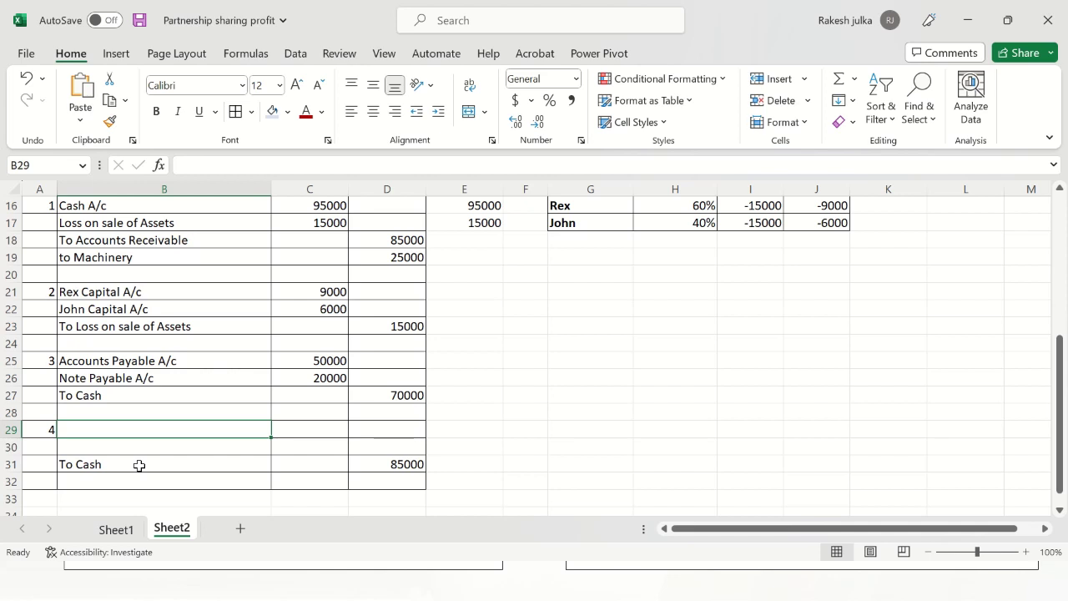
{"action": "type", "text": "RE"}
{"action": "key", "text": "BackSpace"}
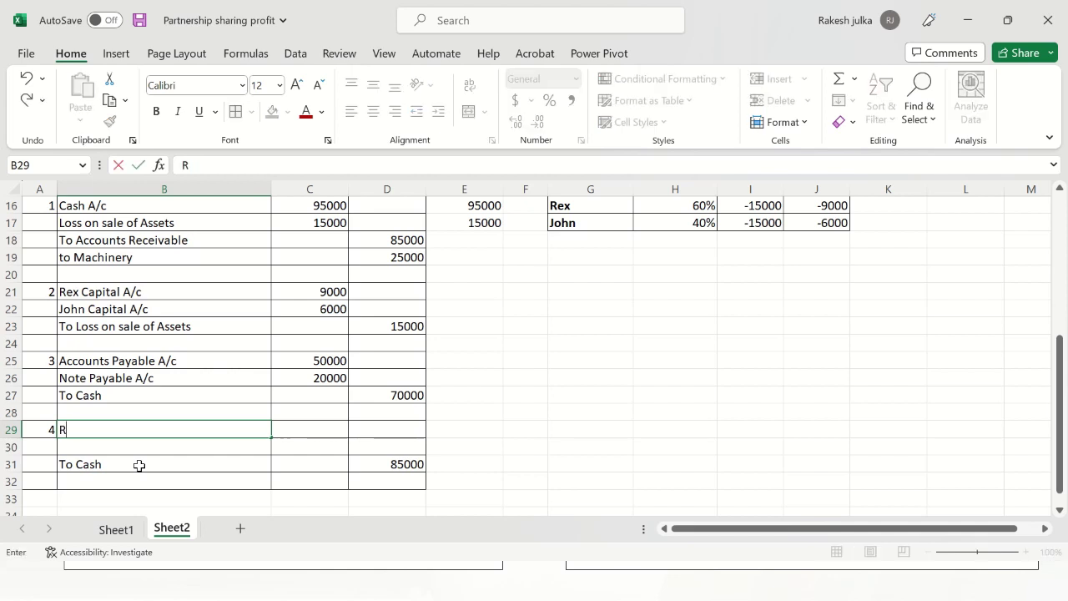
{"action": "type", "text": "ex Captia"}
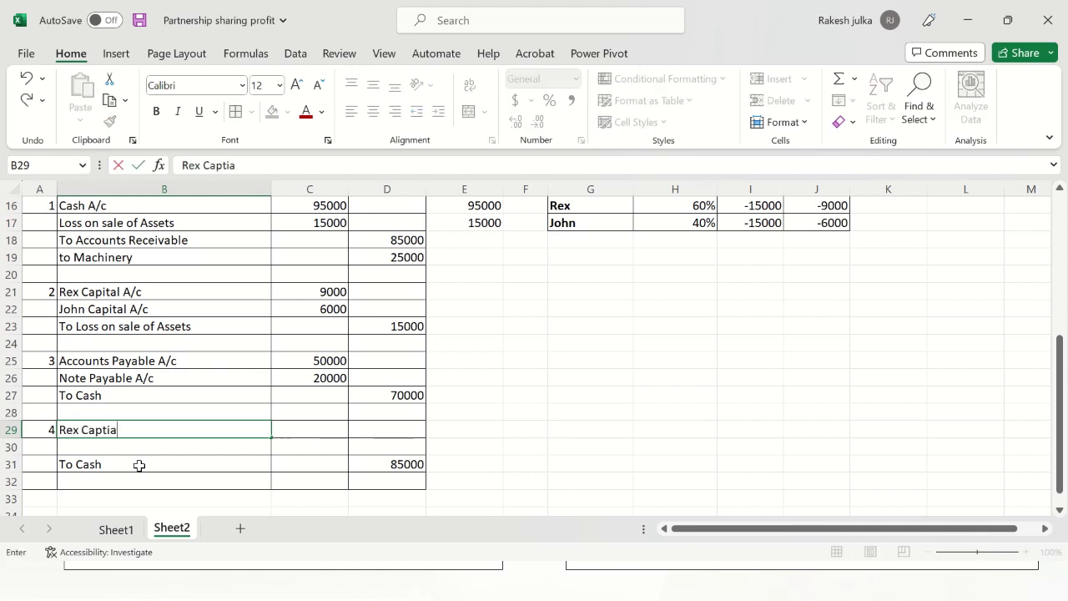
{"action": "type", "text": "l A/c"}
{"action": "key", "text": "Return"}
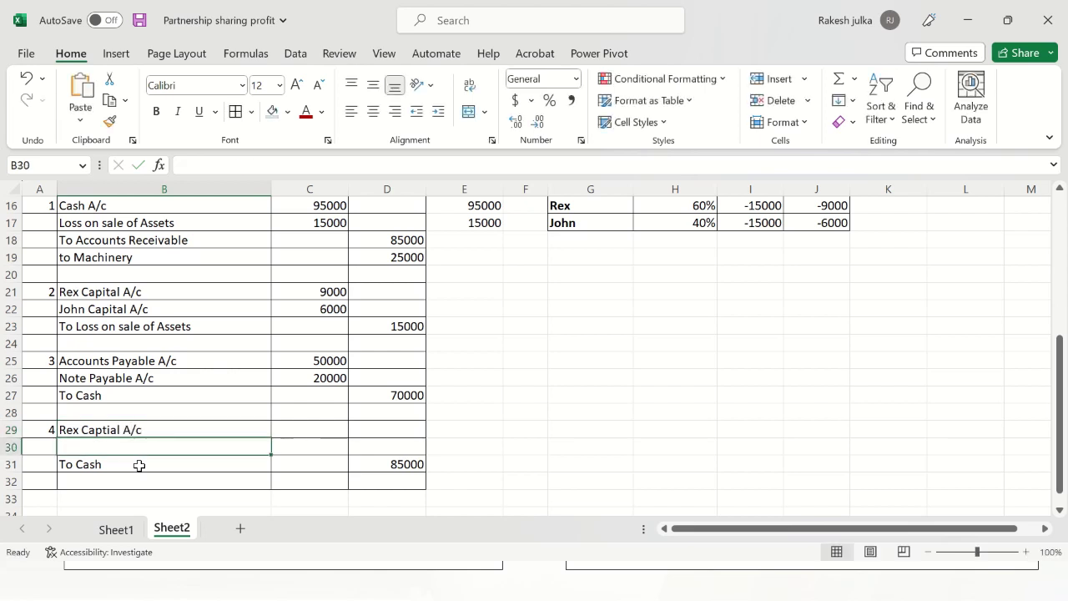
{"action": "type", "text": "John"}
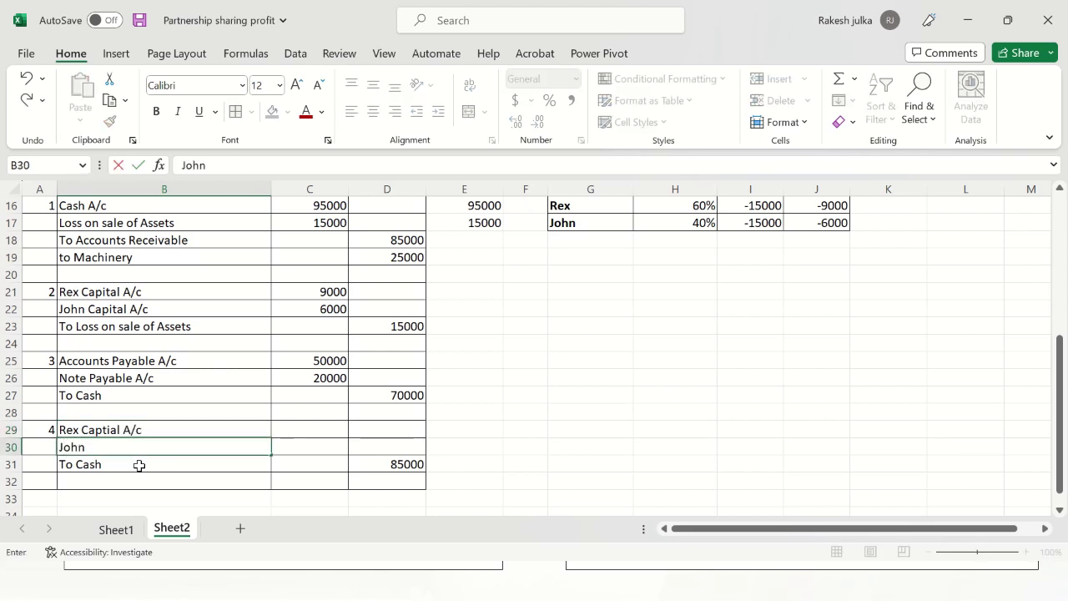
{"action": "type", "text": " Capital A/c"}
{"action": "key", "text": "Return"}
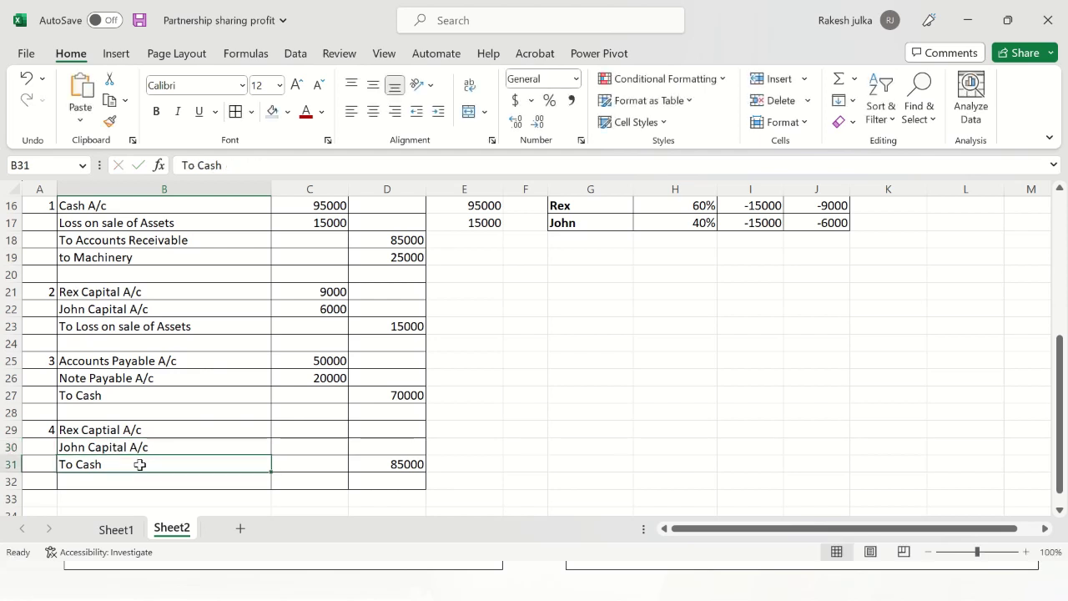
- Enter the partners' capital debits of entry 4 from row 11, 36000 in C29 and 49000 in C30
{"action": "scroll", "coordinate": [125, 459], "scroll_direction": "up", "scroll_amount": 3}
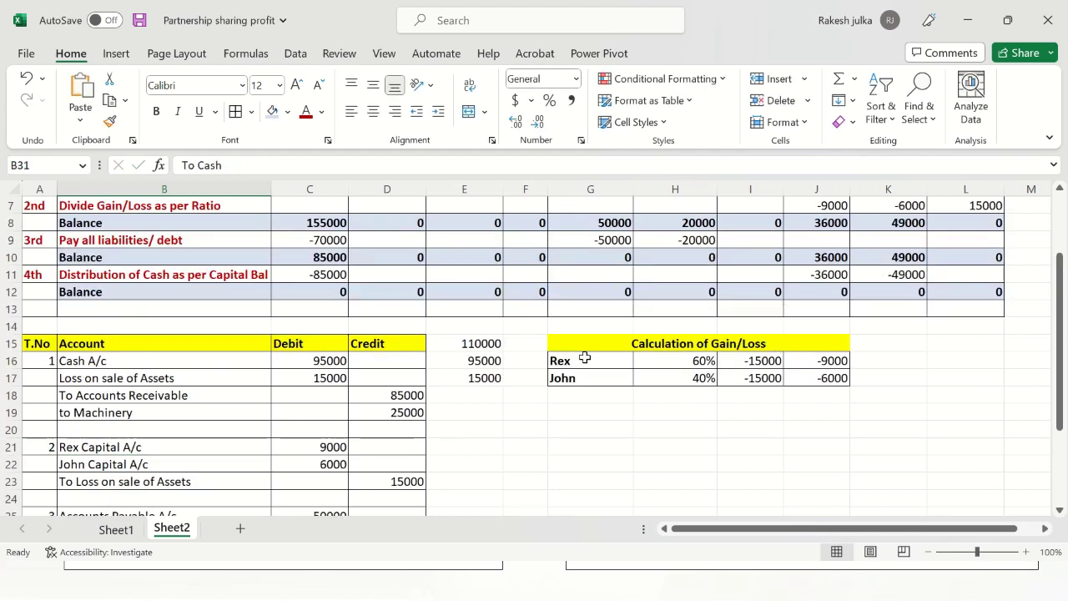
{"action": "scroll", "coordinate": [468, 409], "scroll_direction": "down", "scroll_amount": 3}
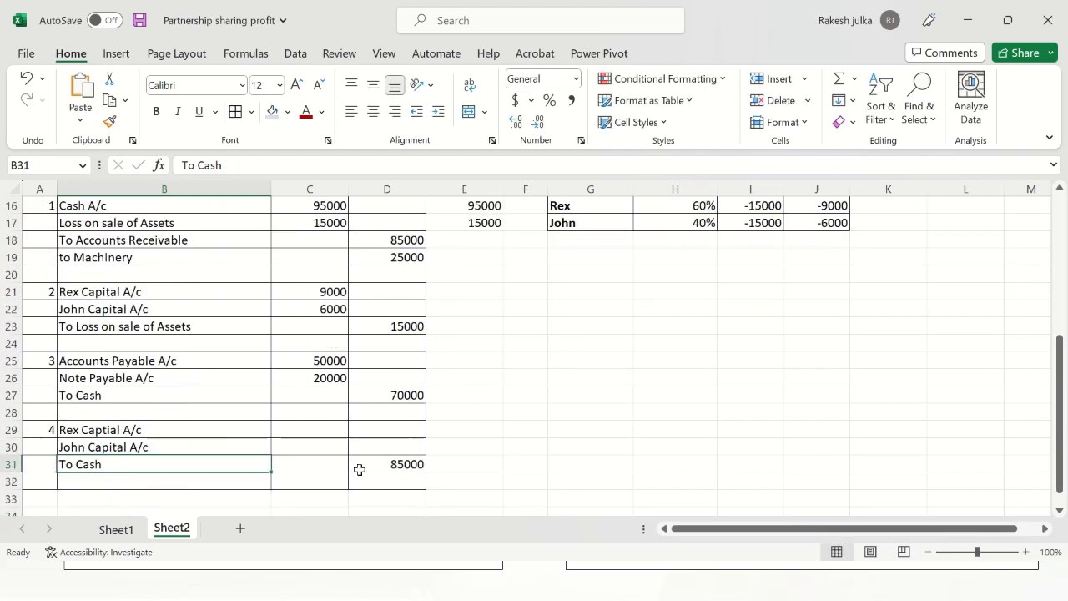
{"action": "left_click", "coordinate": [314, 430]}
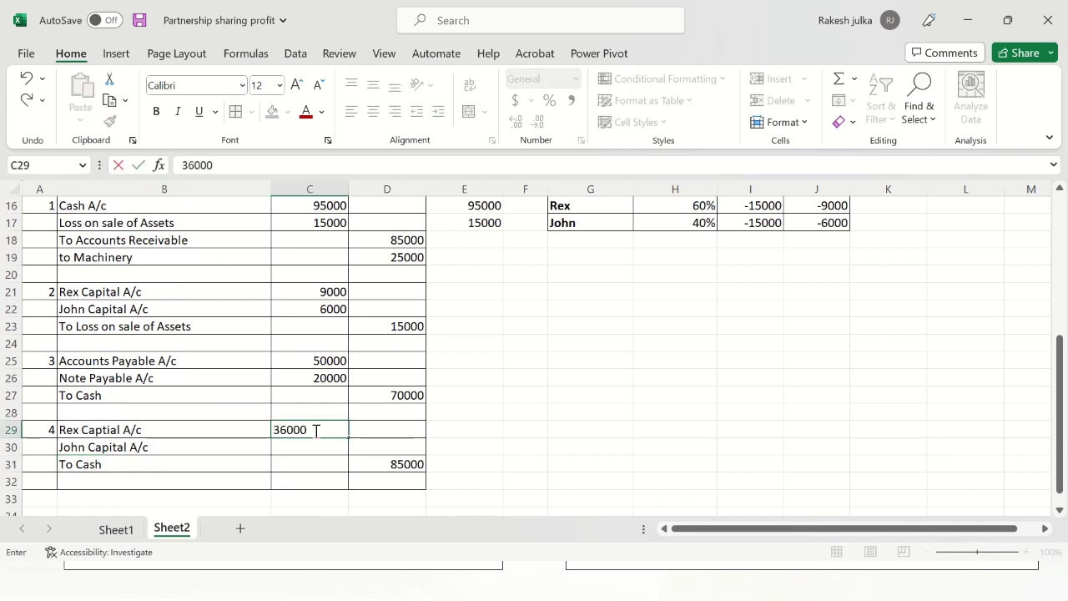
{"action": "key", "text": "Return"}
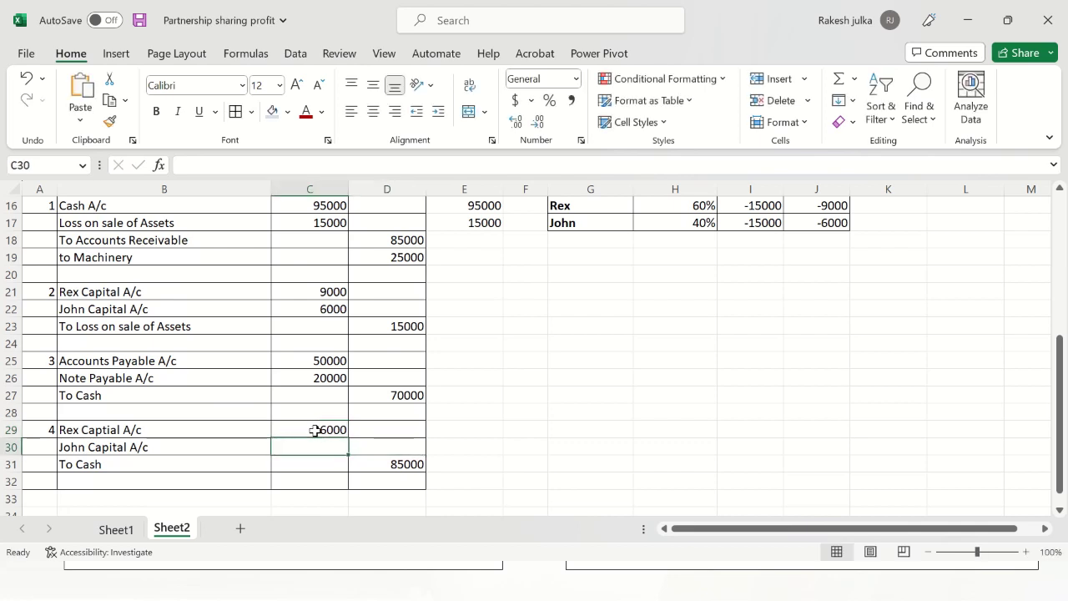
{"action": "scroll", "coordinate": [314, 430], "scroll_direction": "up", "scroll_amount": 3}
{"action": "scroll", "coordinate": [314, 429], "scroll_direction": "down", "scroll_amount": 3}
{"action": "type", "text": "49000"}
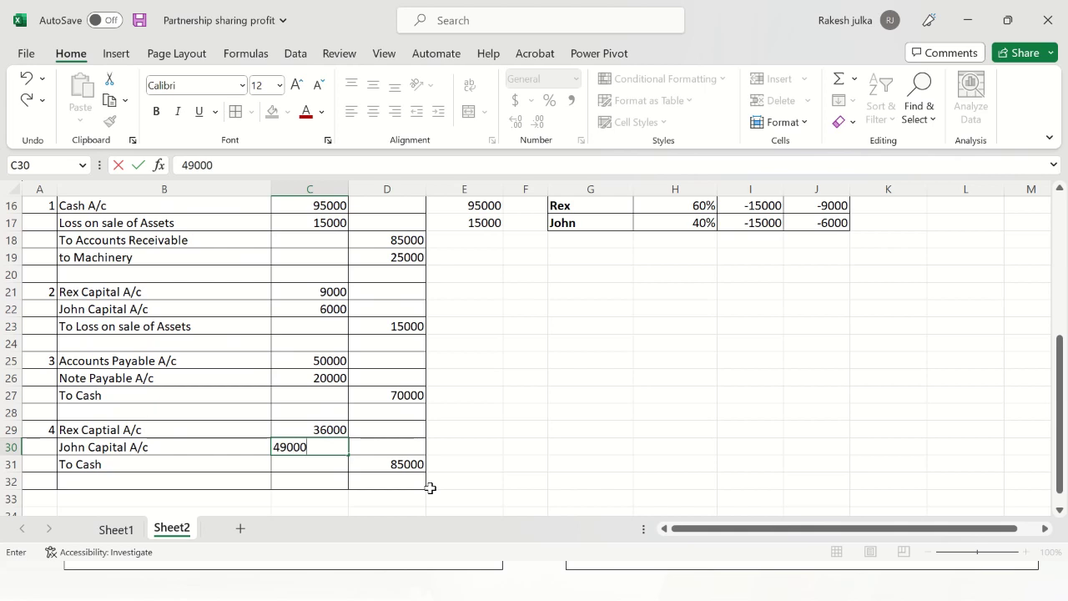
{"action": "key", "text": "Return"}
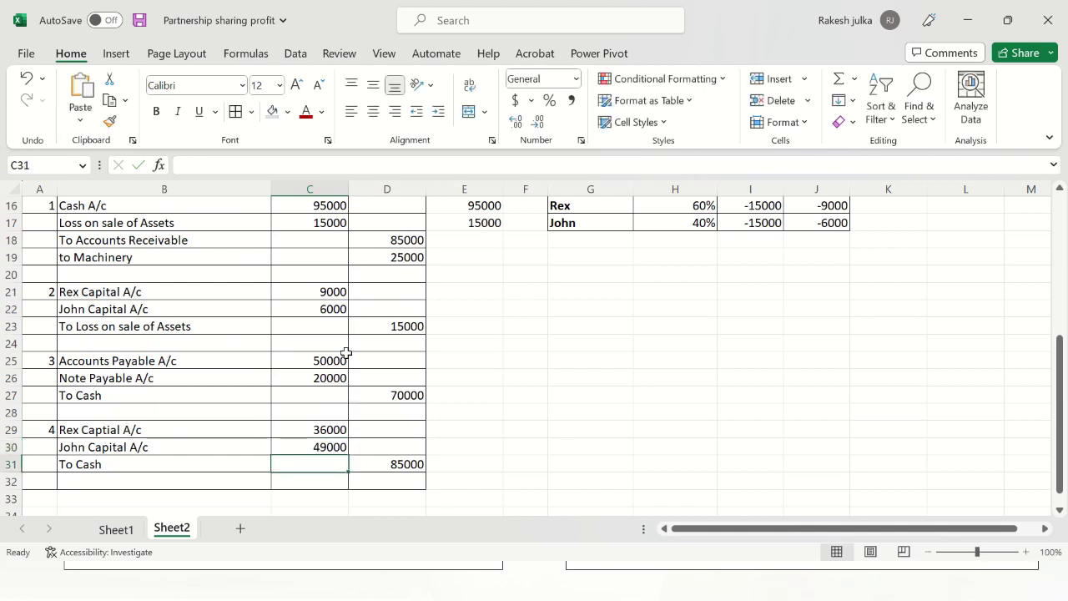
{"action": "scroll", "coordinate": [255, 362], "scroll_direction": "up", "scroll_amount": 1}
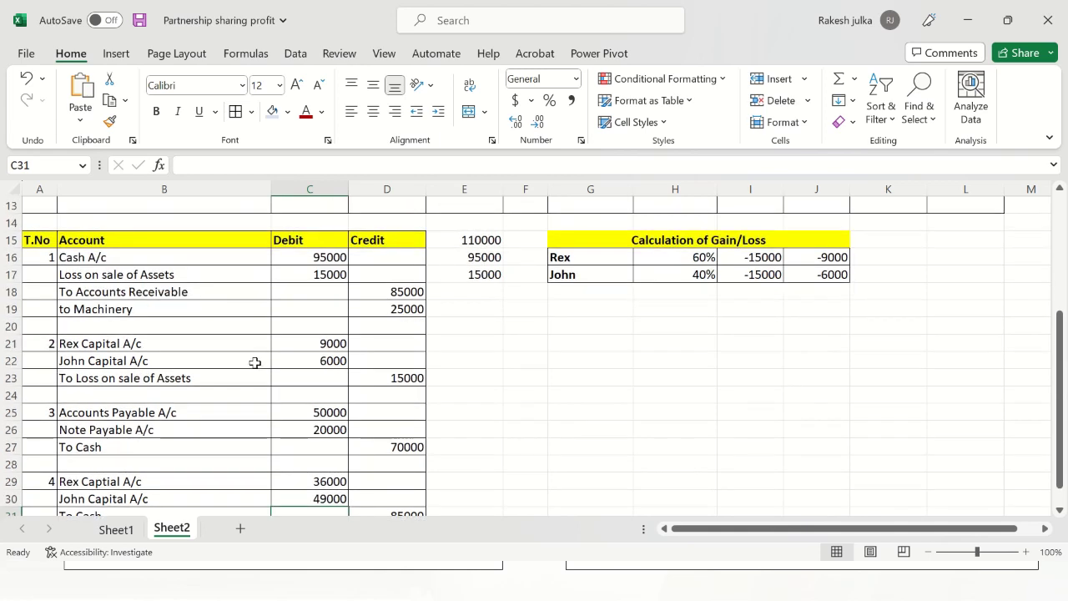
{"action": "scroll", "coordinate": [238, 356], "scroll_direction": "up", "scroll_amount": 4}
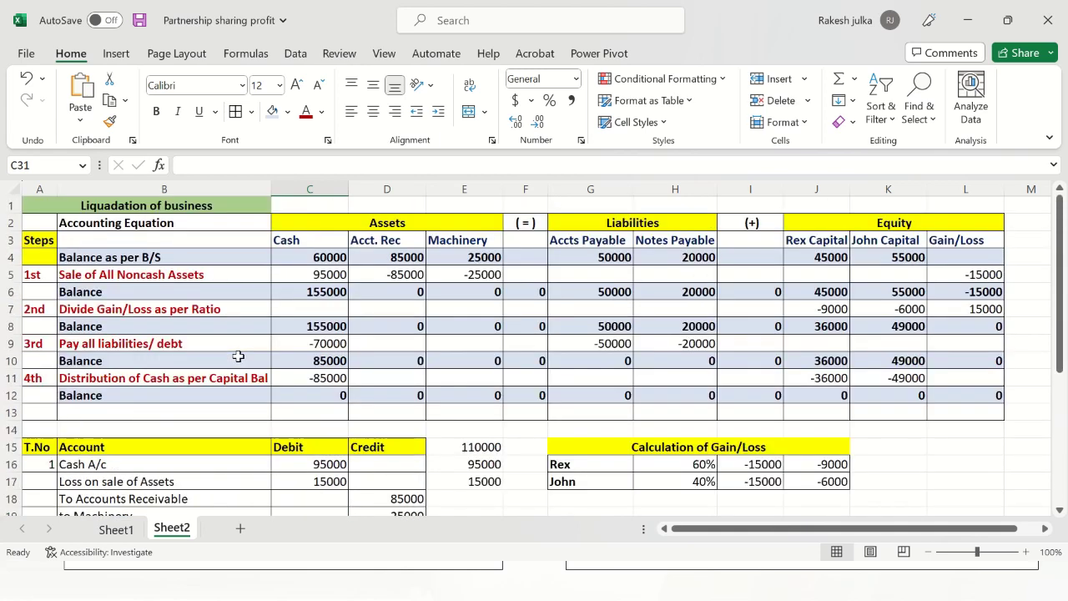